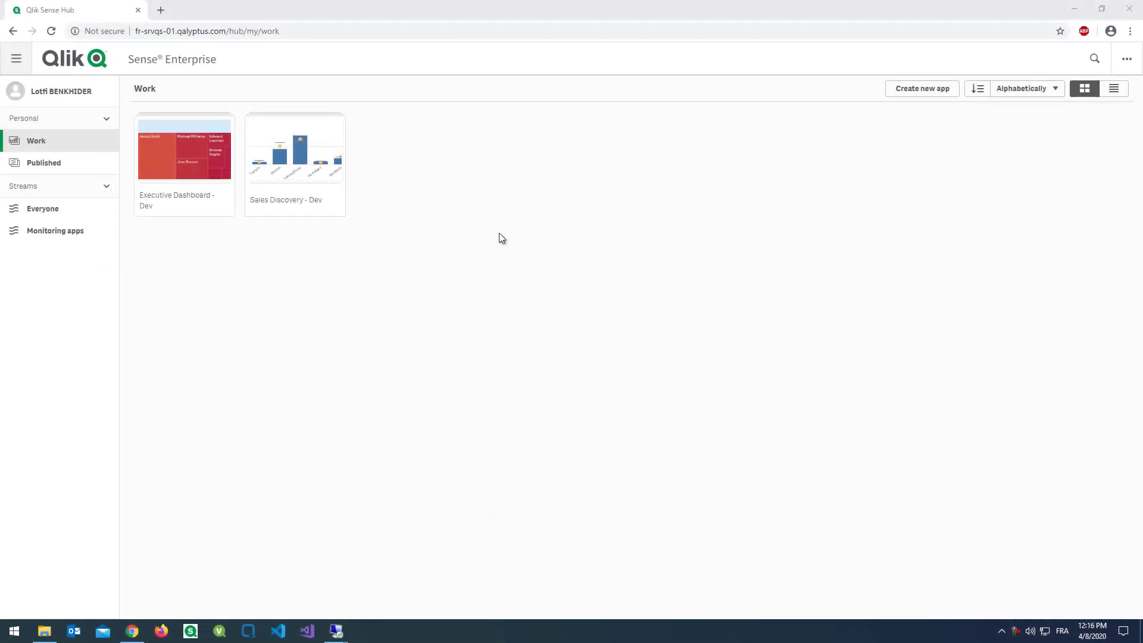
# - On fr-srvqs-01, open the Qlik Management Console in Chrome and select the Qalyptus Admin user under Users
pyautogui.moveTo(336, 631)
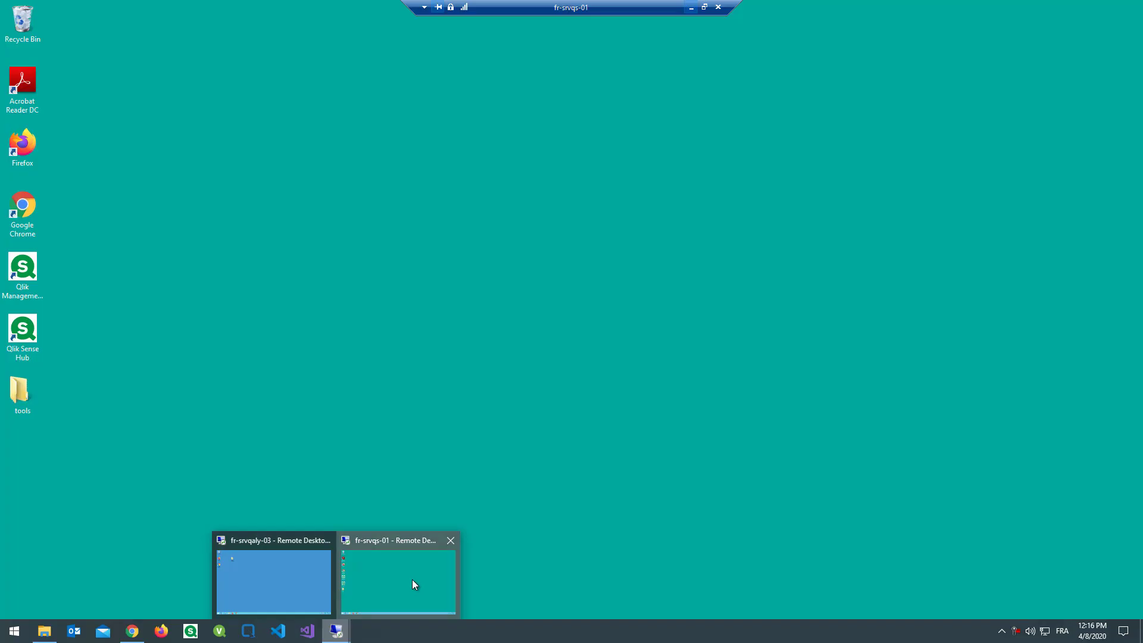
pyautogui.click(412, 581)
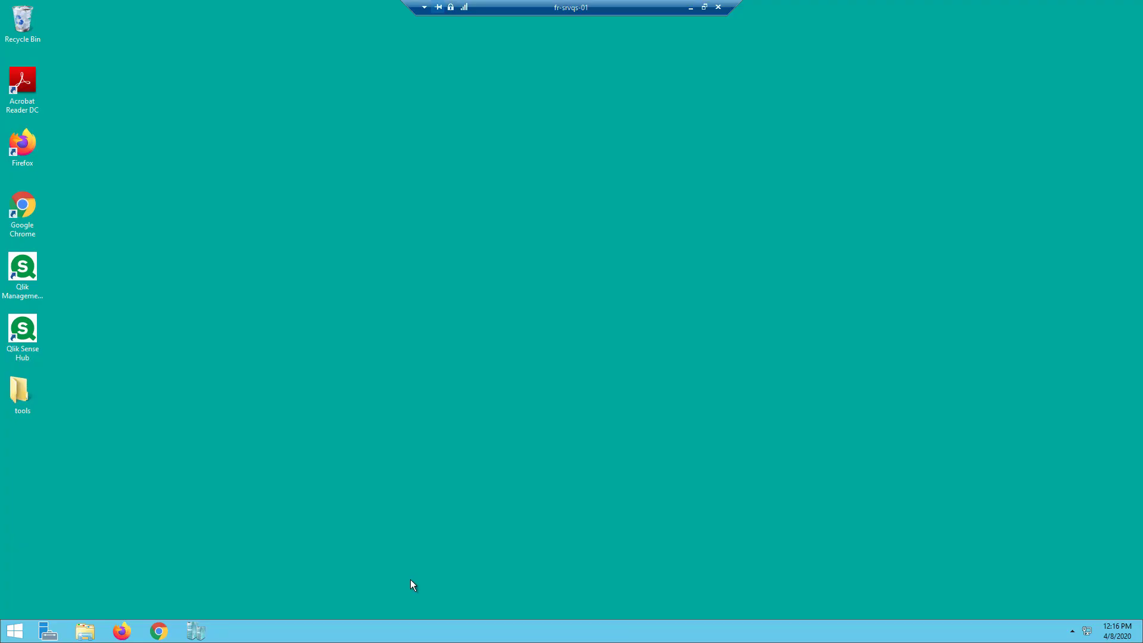
pyautogui.click(159, 630)
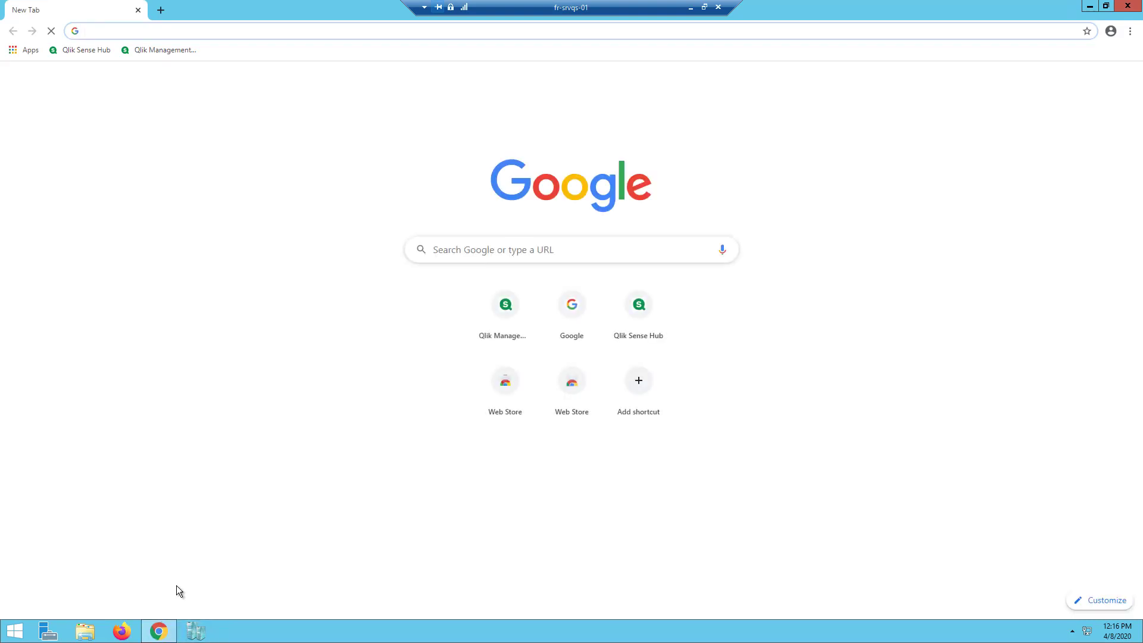
pyautogui.click(157, 49)
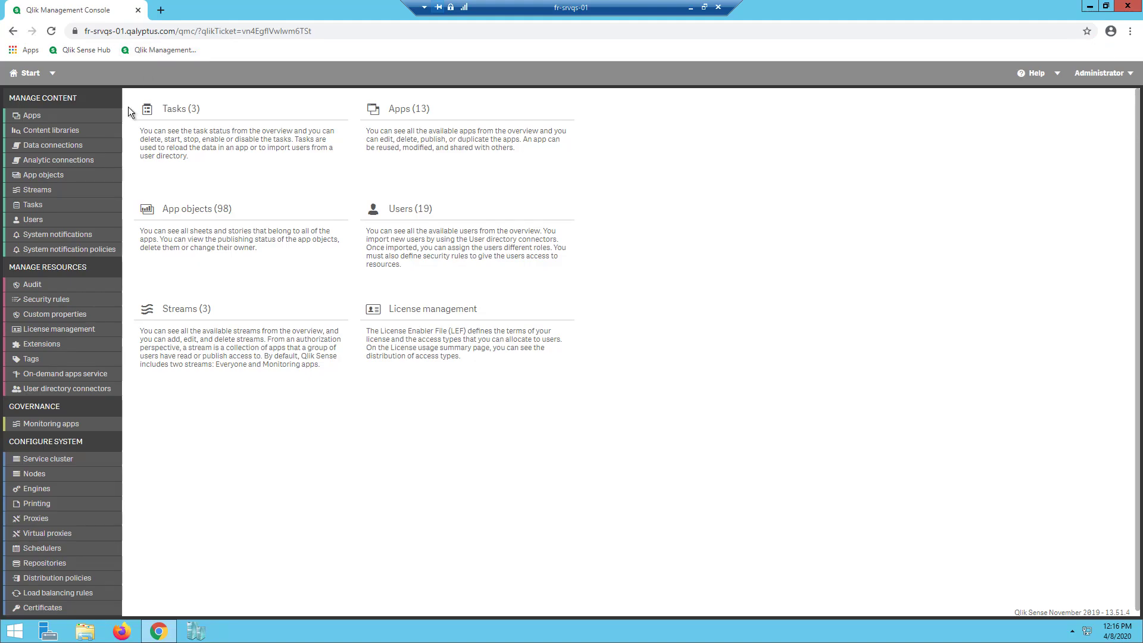
pyautogui.click(62, 220)
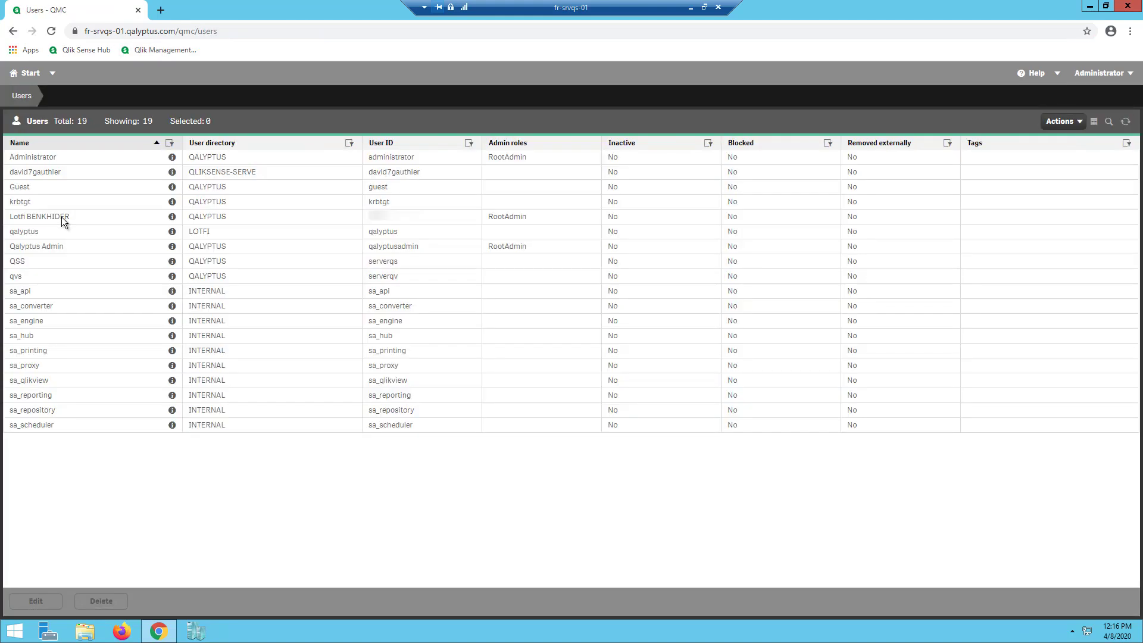
pyautogui.click(388, 248)
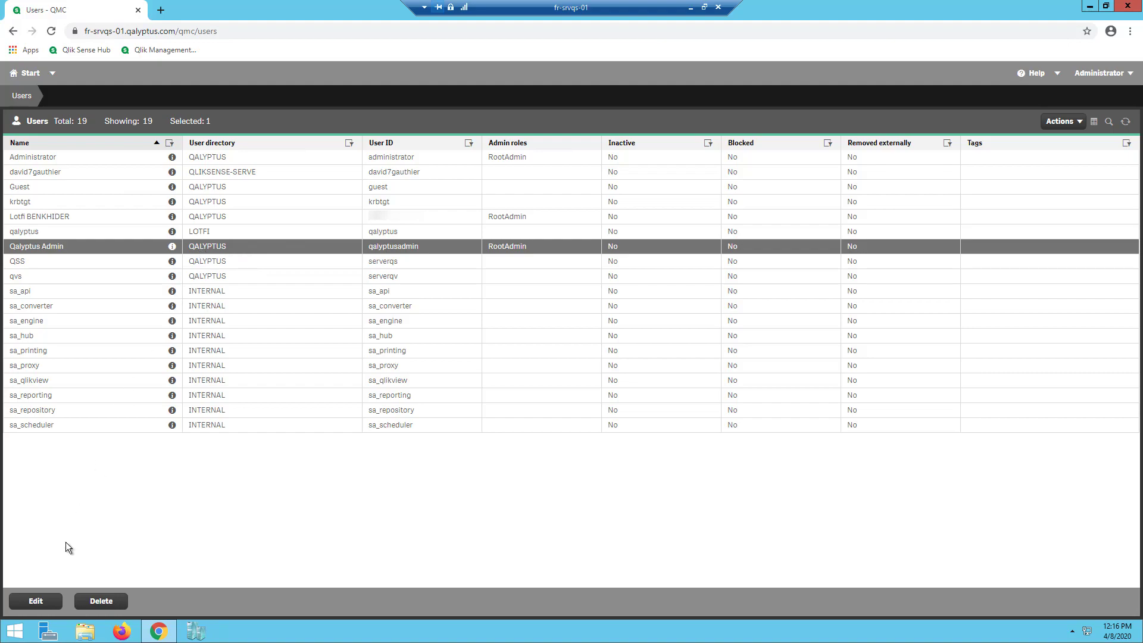
# - Launch Windows Firewall with Advanced Security and start a new inbound rule
pyautogui.click(15, 633)
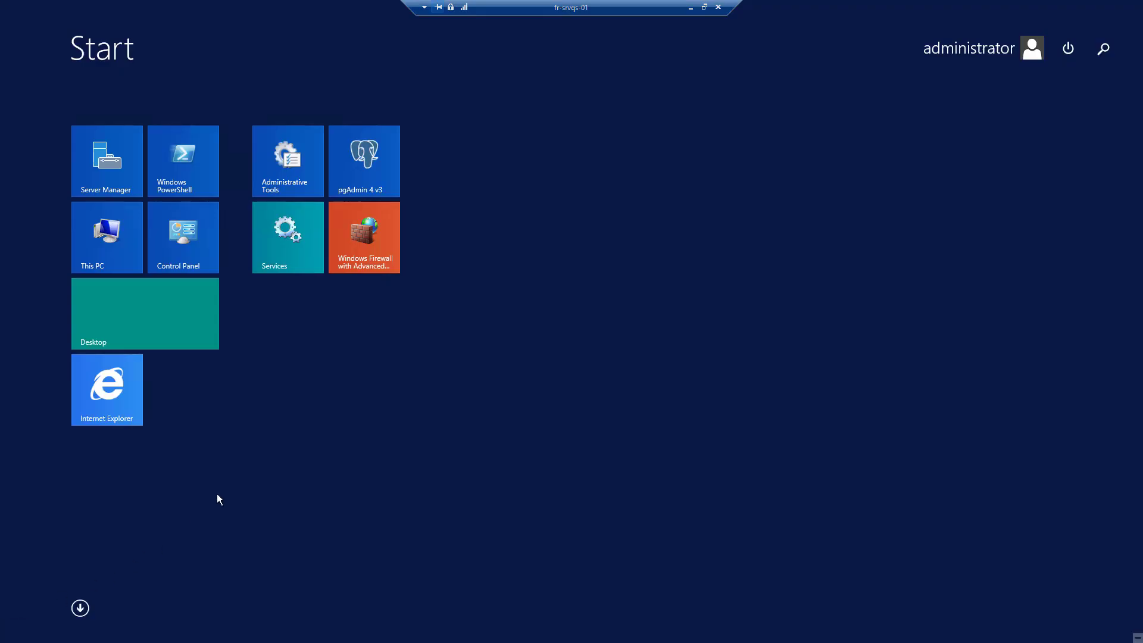
pyautogui.click(371, 242)
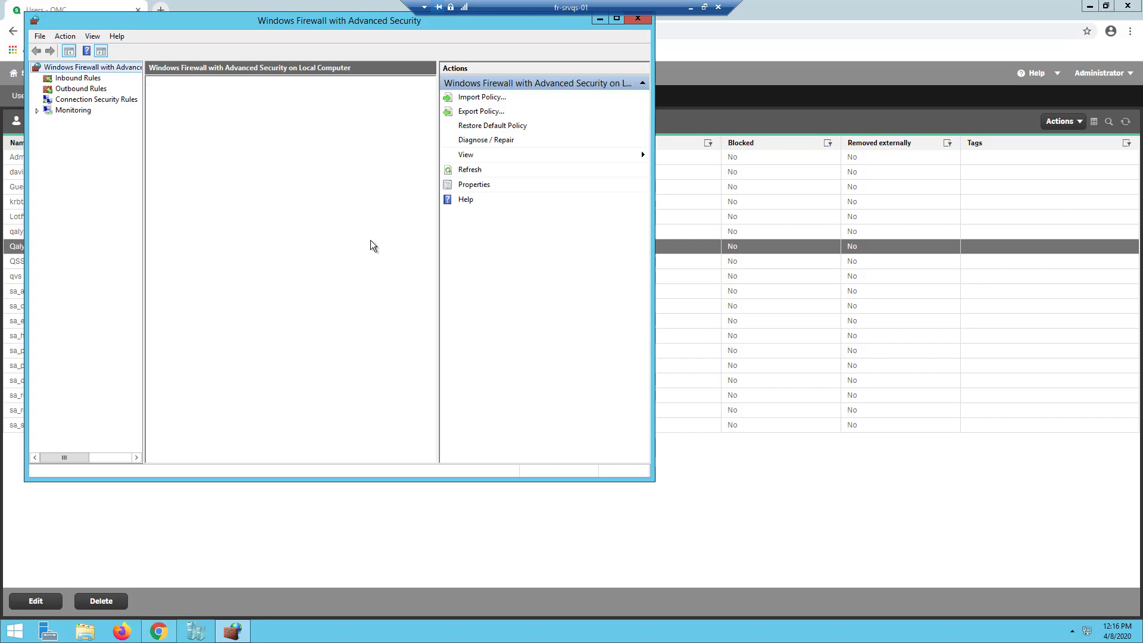
pyautogui.click(96, 79)
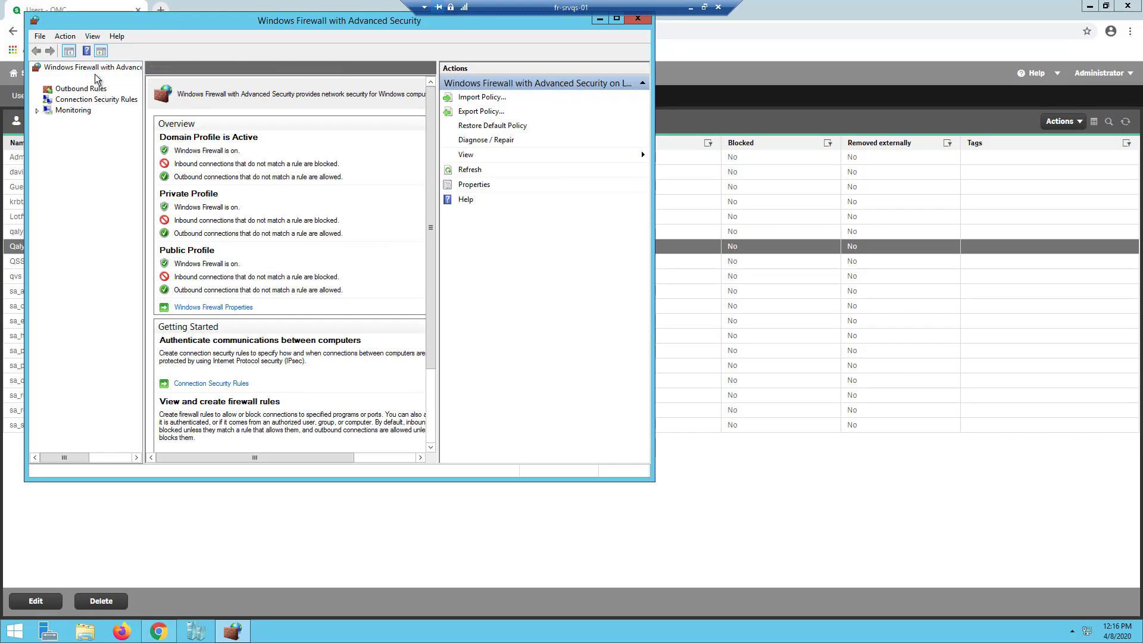
pyautogui.rightClick(95, 80)
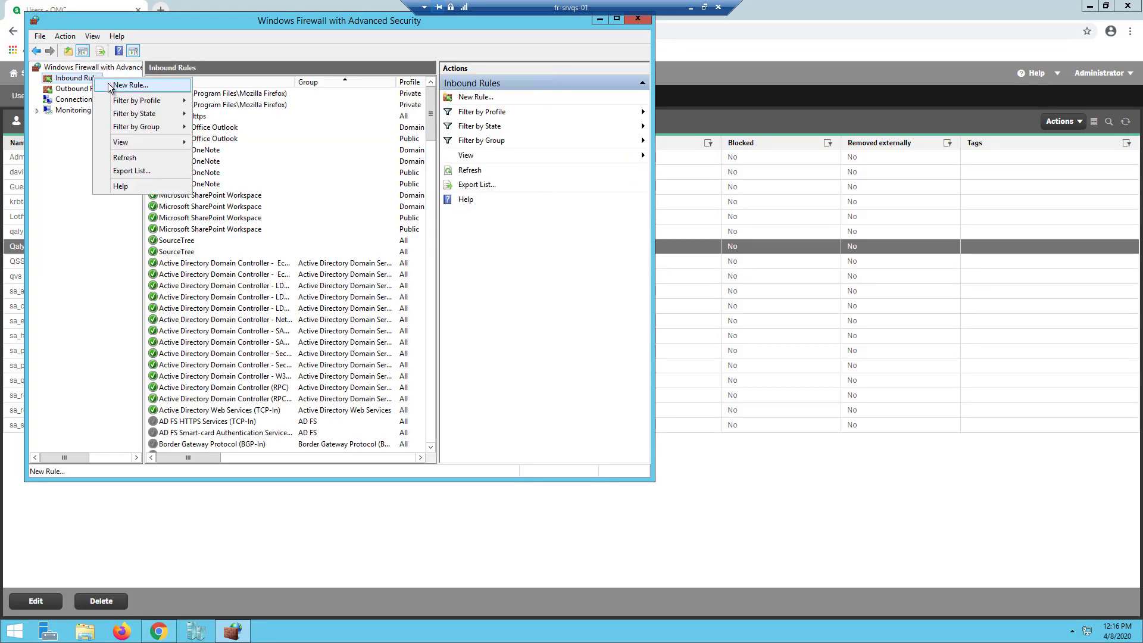
pyautogui.click(110, 86)
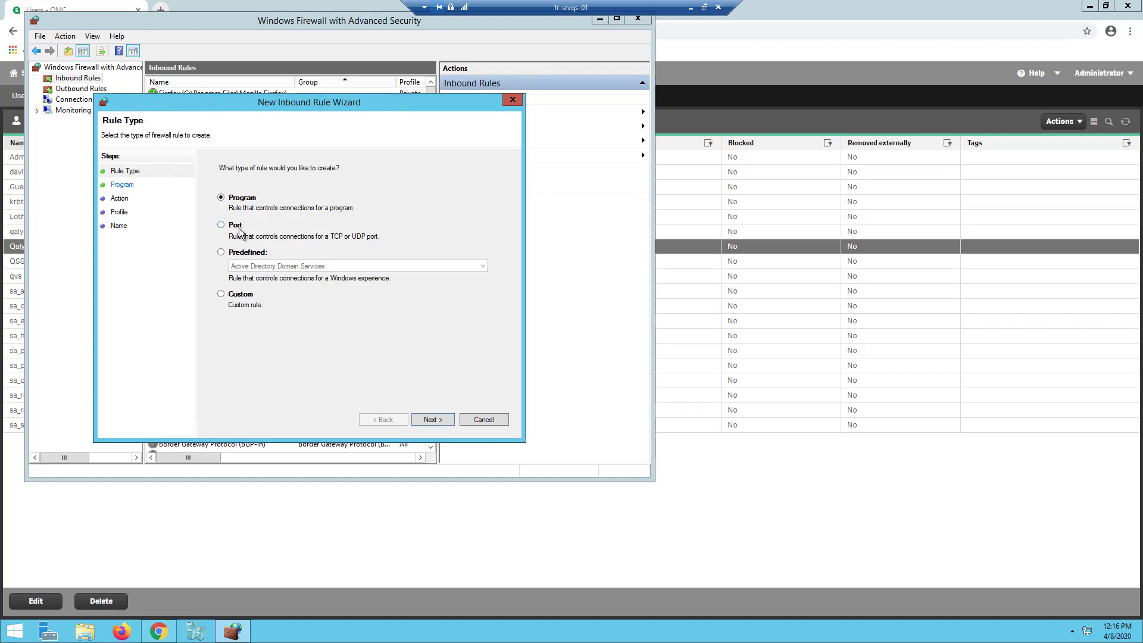
# - Create a port rule allowing TCP 4747, 4242 and 4243, named Qlik Sense
pyautogui.click(237, 227)
pyautogui.click(439, 423)
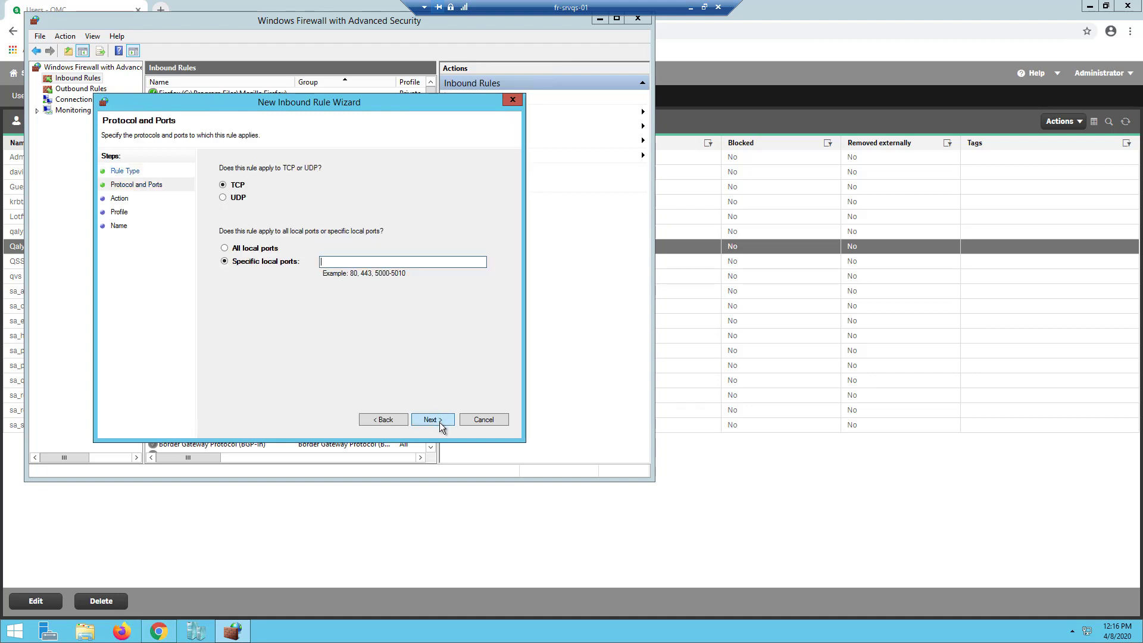
pyautogui.write('4747, 4242,')
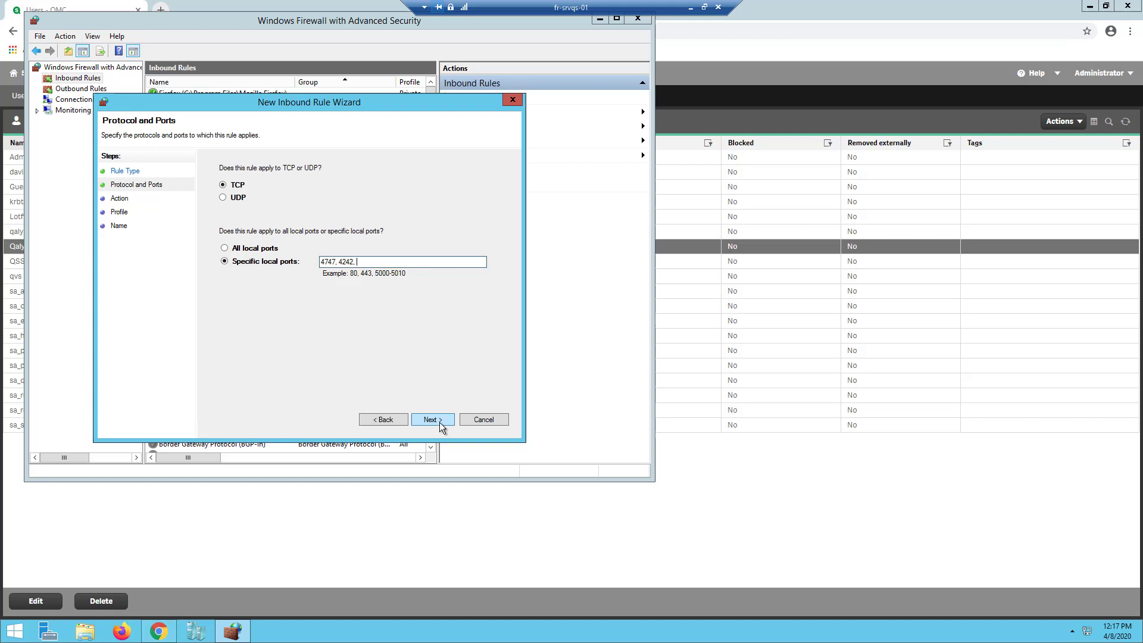
pyautogui.write(' 4243')
pyautogui.click(431, 422)
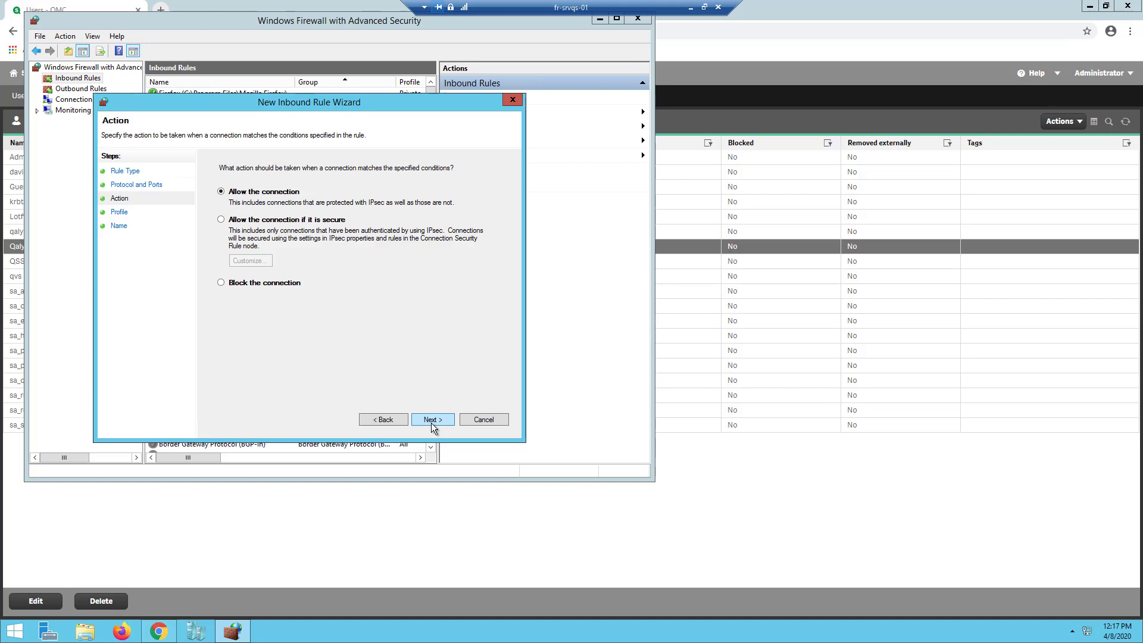
pyautogui.click(431, 419)
pyautogui.click(431, 421)
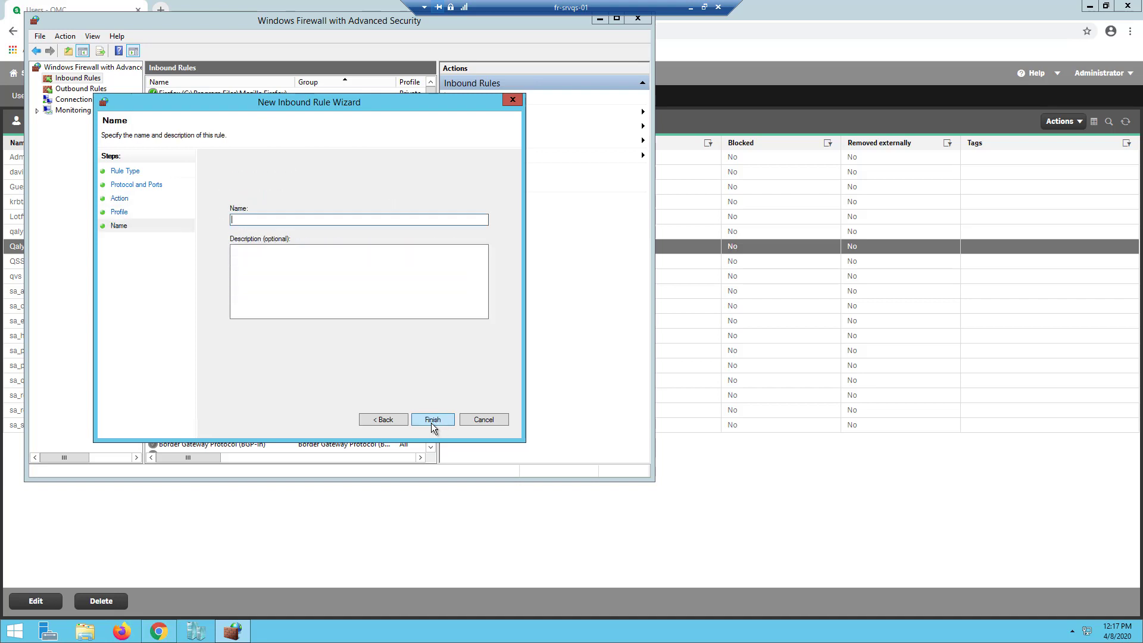
pyautogui.write('Qlik Sense')
pyautogui.click(434, 417)
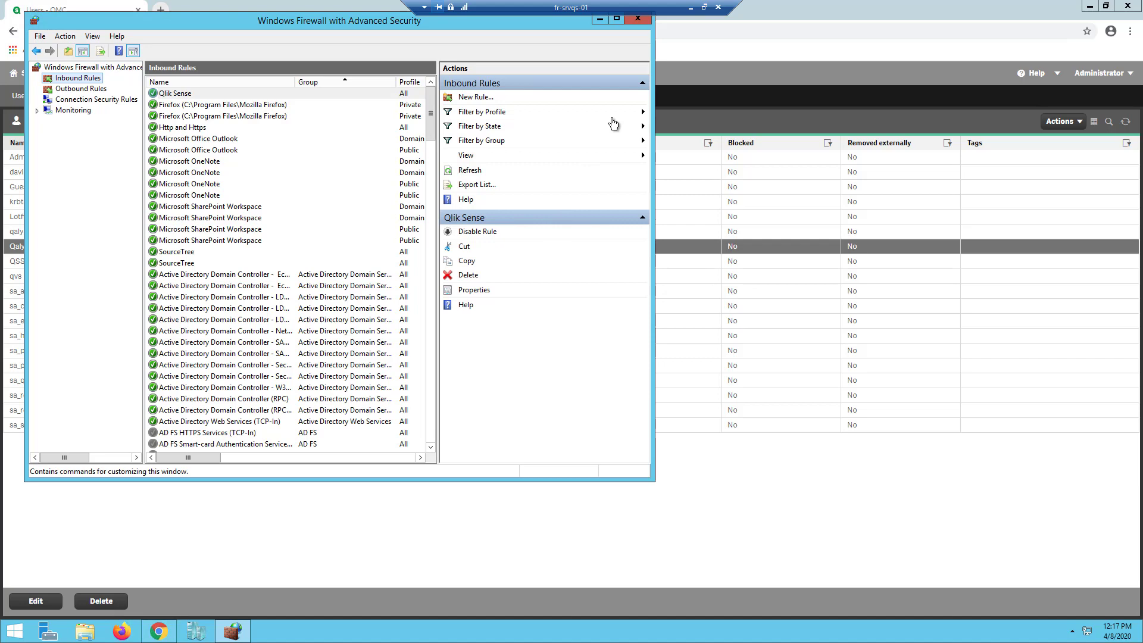
# - Close the firewall window and add an empty machine-name entry on the QMC Certificates page
pyautogui.click(632, 20)
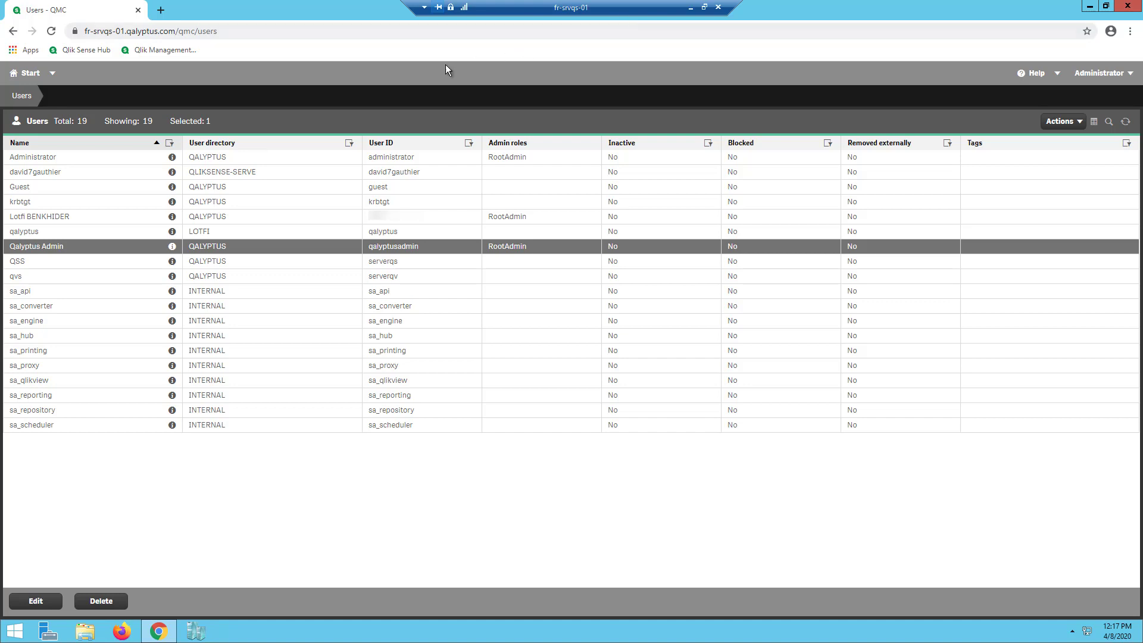
pyautogui.click(30, 74)
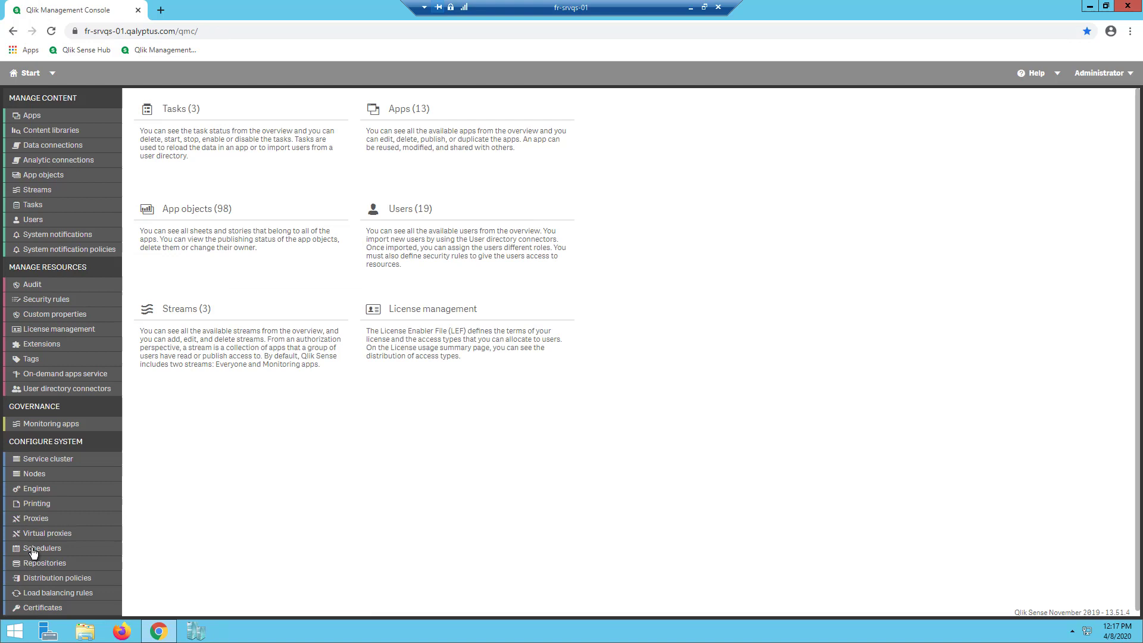
pyautogui.click(46, 611)
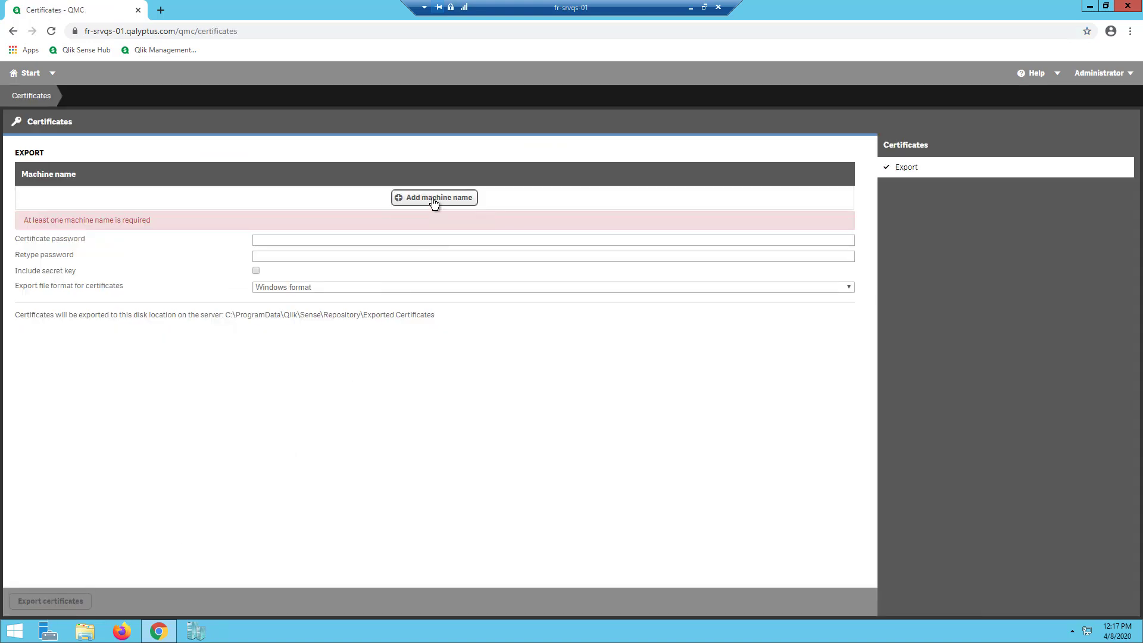
pyautogui.click(434, 200)
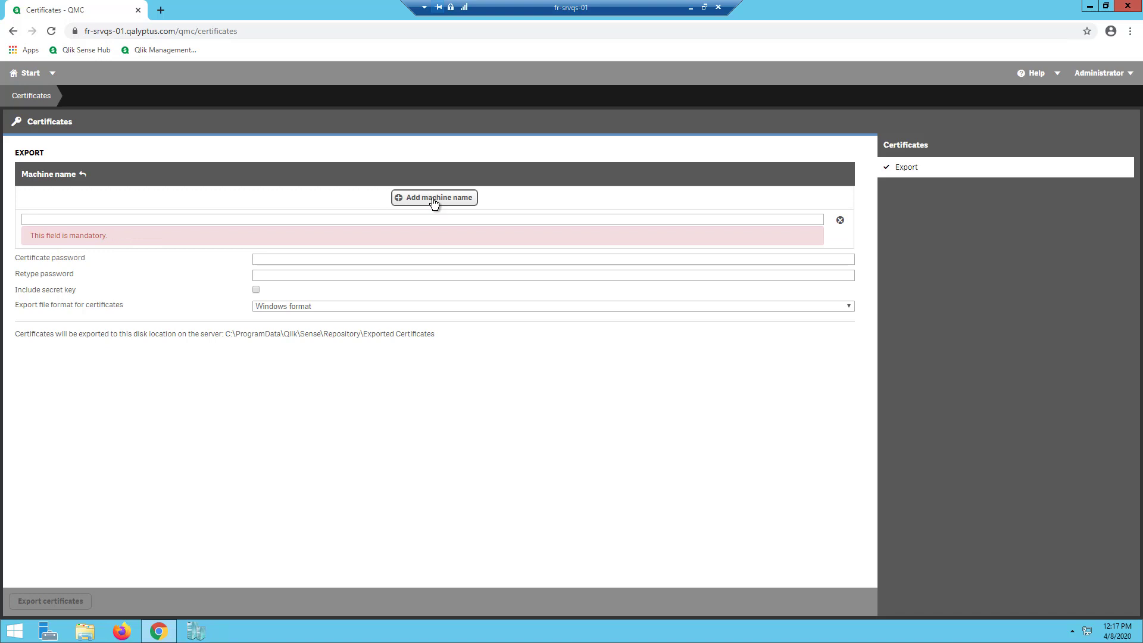
pyautogui.click(690, 8)
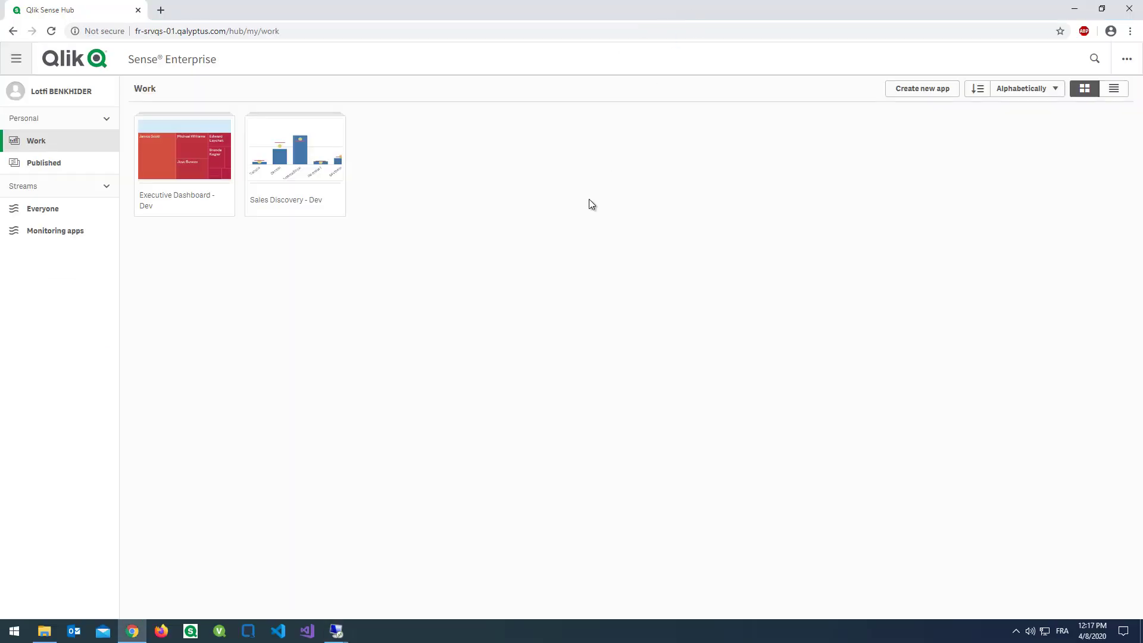
pyautogui.click(335, 630)
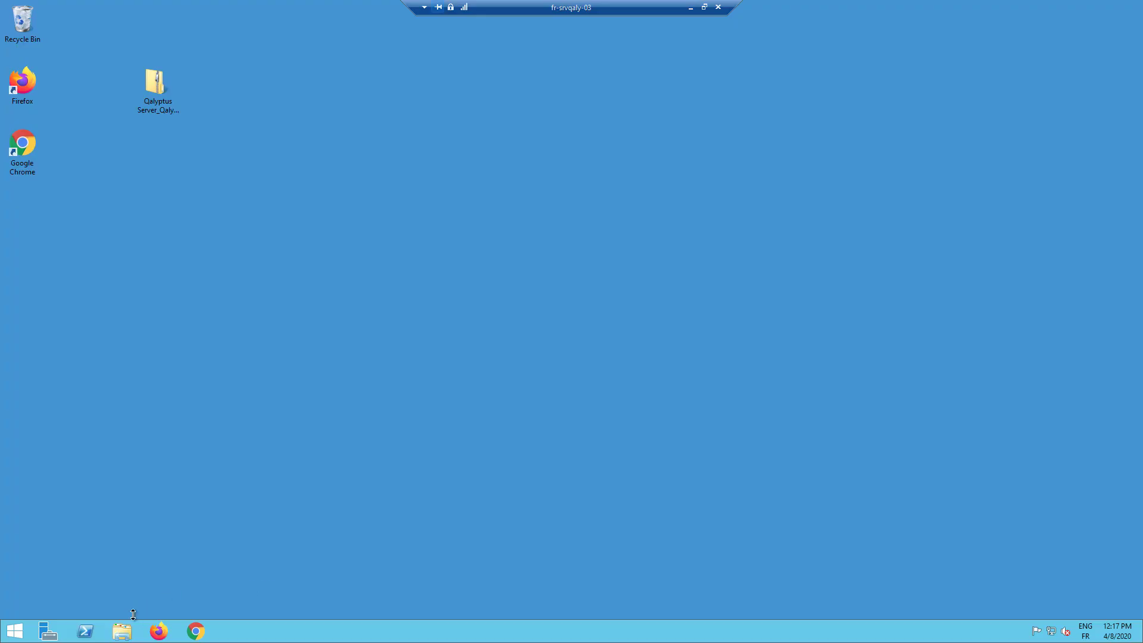
pyautogui.click(122, 632)
pyautogui.rightClick(331, 293)
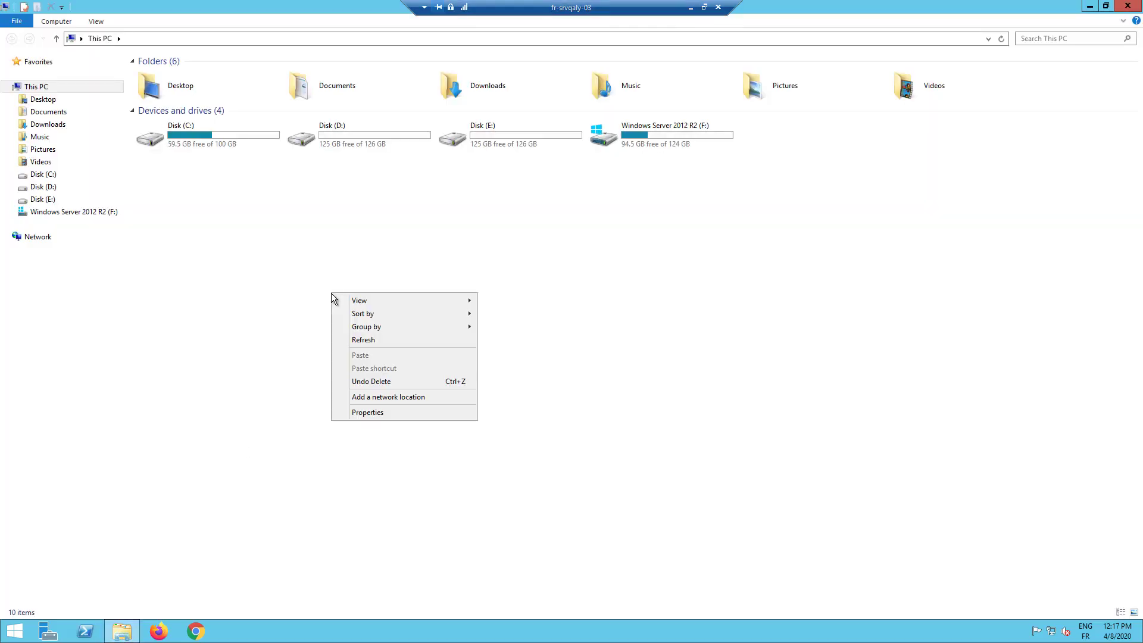
pyautogui.click(372, 411)
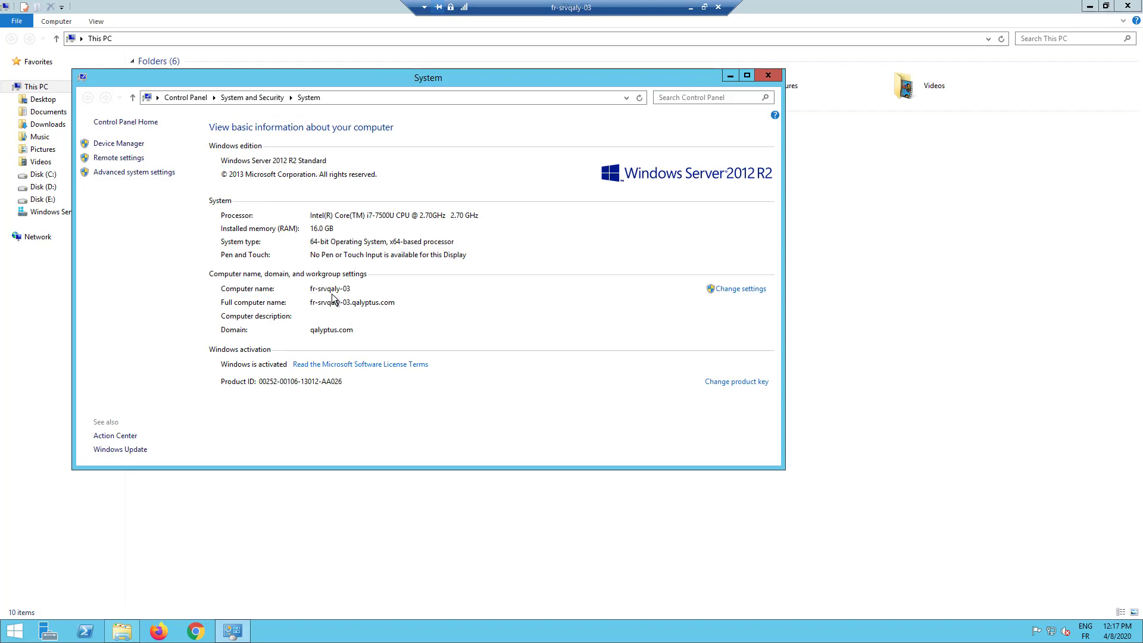
pyautogui.click(691, 7)
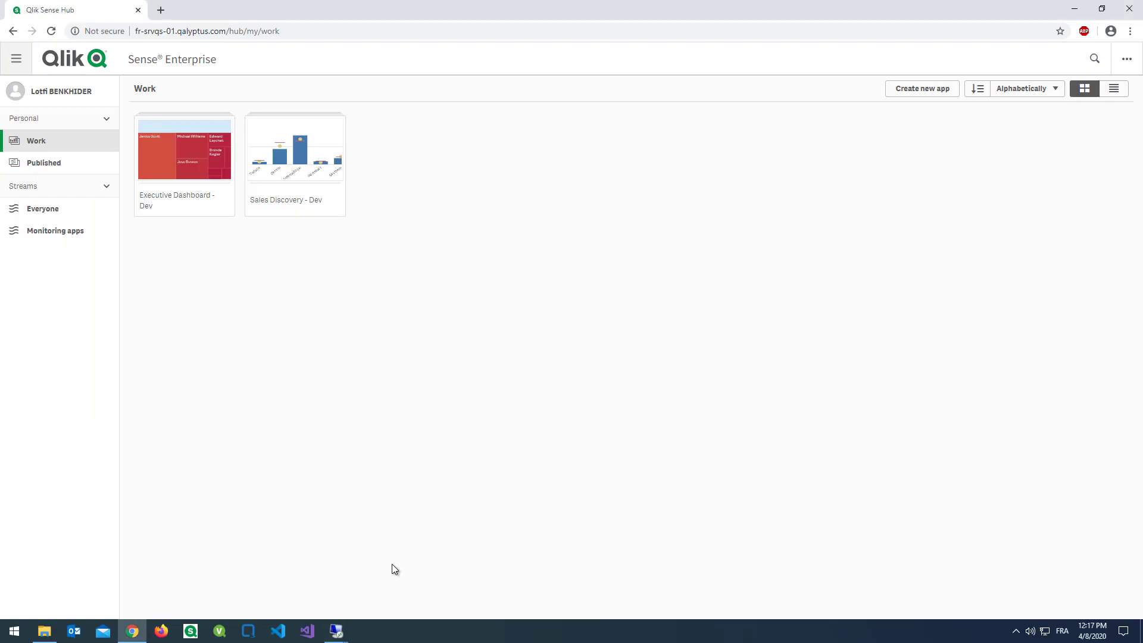
# - Export certificates for machine fr-srvqaly-03 with the secret key included
pyautogui.moveTo(339, 630)
pyautogui.click(403, 592)
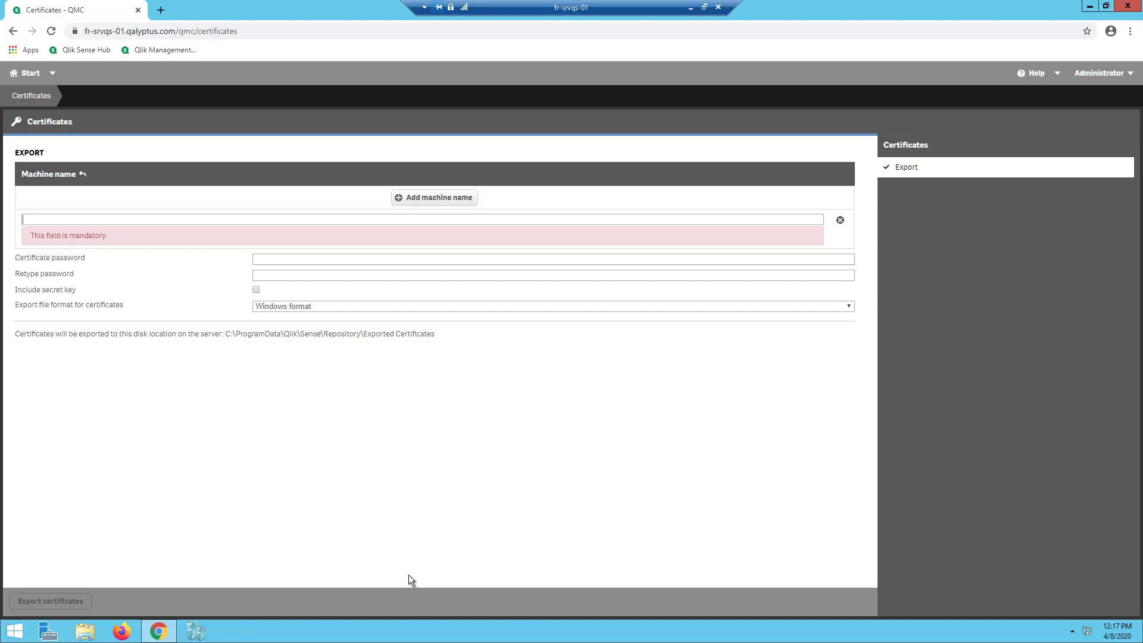
pyautogui.click(272, 217)
pyautogui.write('fr')
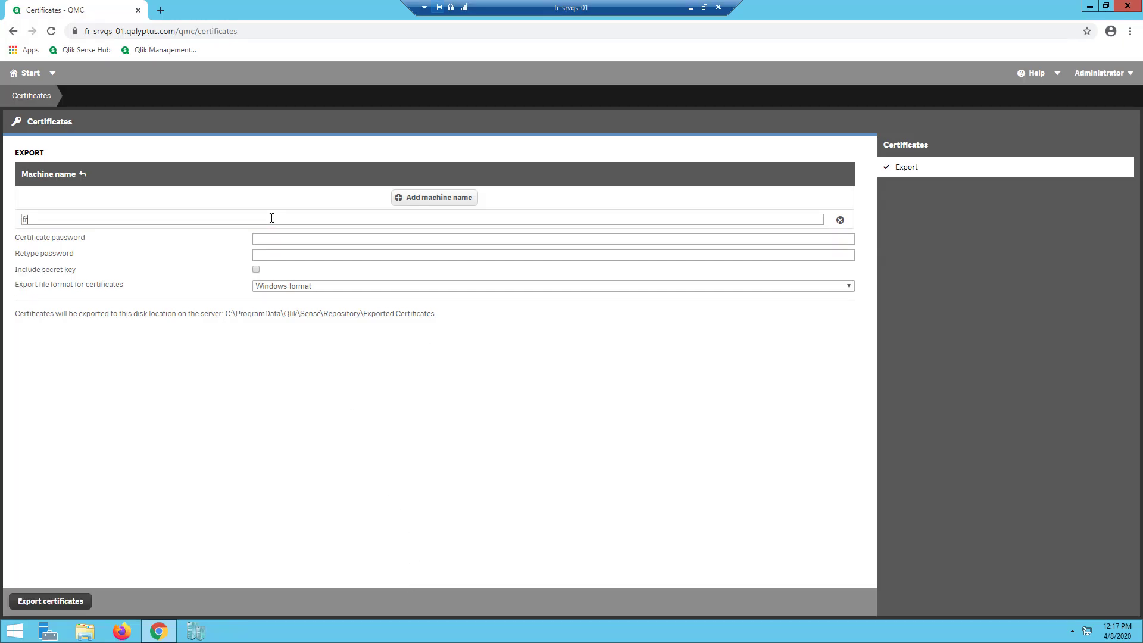
pyautogui.write('-srvqaly-03')
pyautogui.click(257, 270)
pyautogui.click(51, 602)
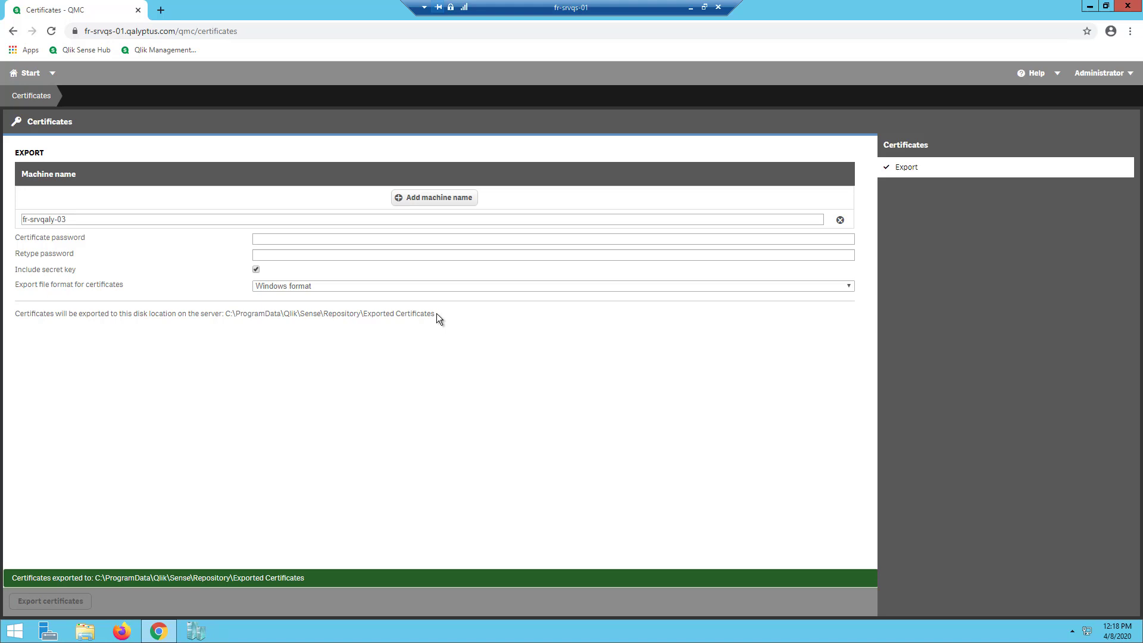
# - Copy the Exported Certificates folder path shown after the export
pyautogui.moveTo(436, 313); pyautogui.dragTo(225, 313)
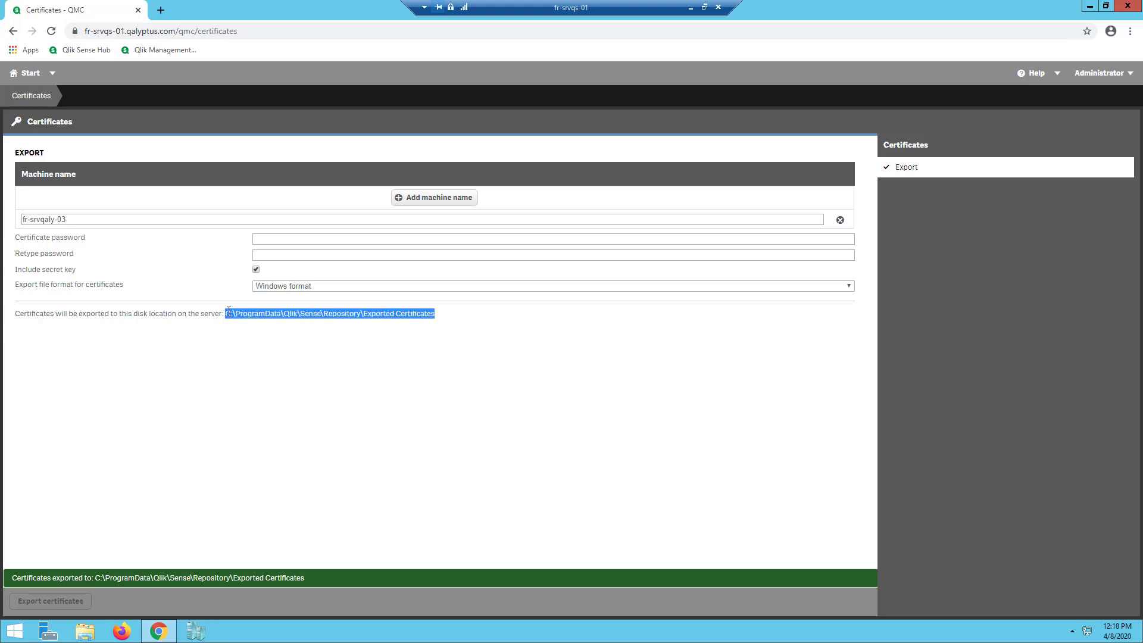
pyautogui.rightClick(236, 322)
pyautogui.click(256, 328)
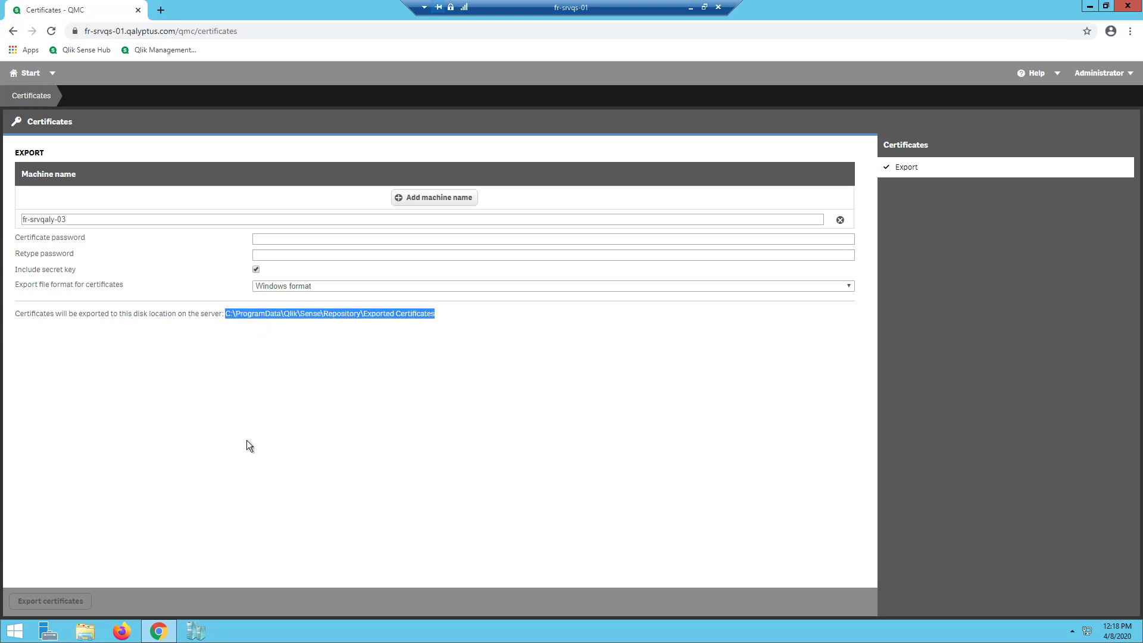
# - In File Explorer, go to the Exported Certificates folder and copy the fr-srvqaly-03 folder
pyautogui.click(84, 635)
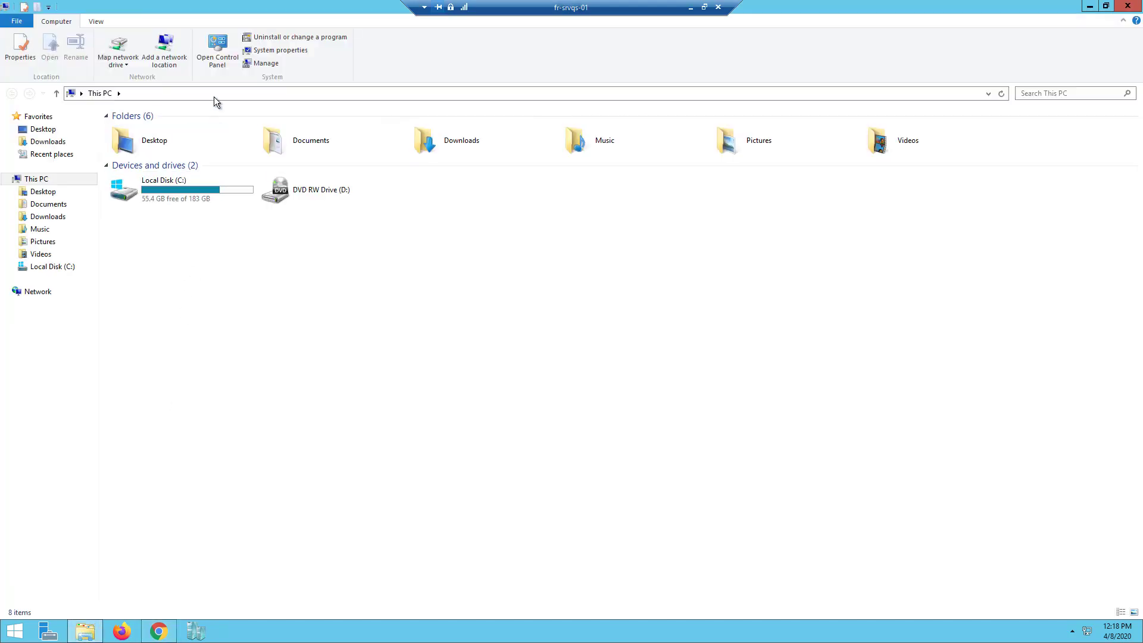
pyautogui.click(213, 92)
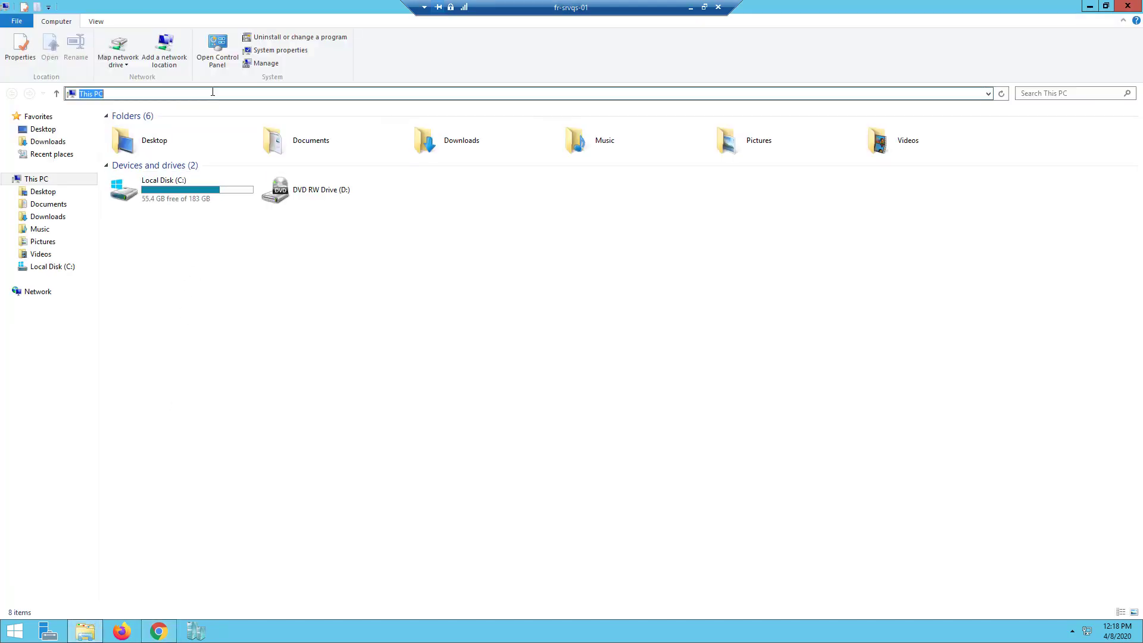
pyautogui.hotkey('ctrl', 'v')
pyautogui.press('Return')
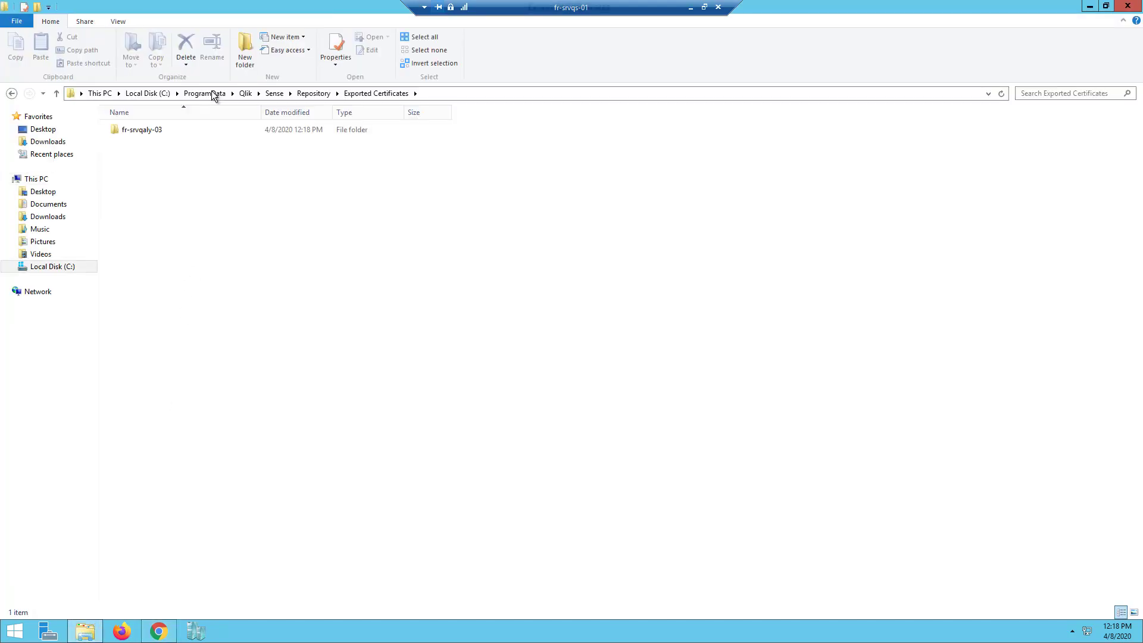
pyautogui.click(152, 130)
pyautogui.rightClick(161, 134)
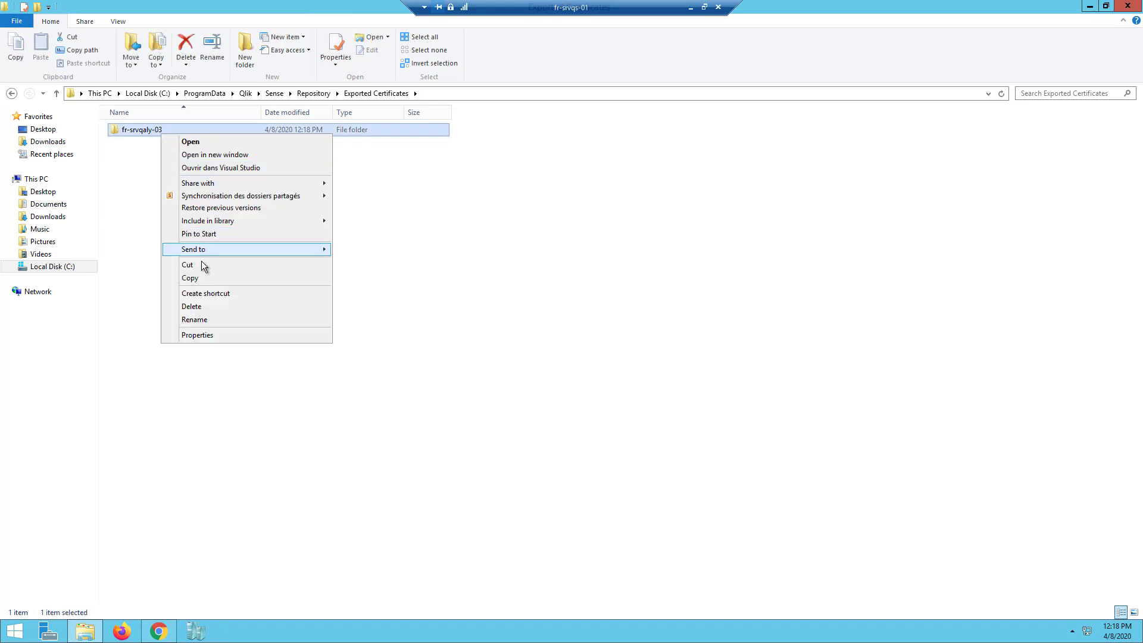
pyautogui.click(189, 278)
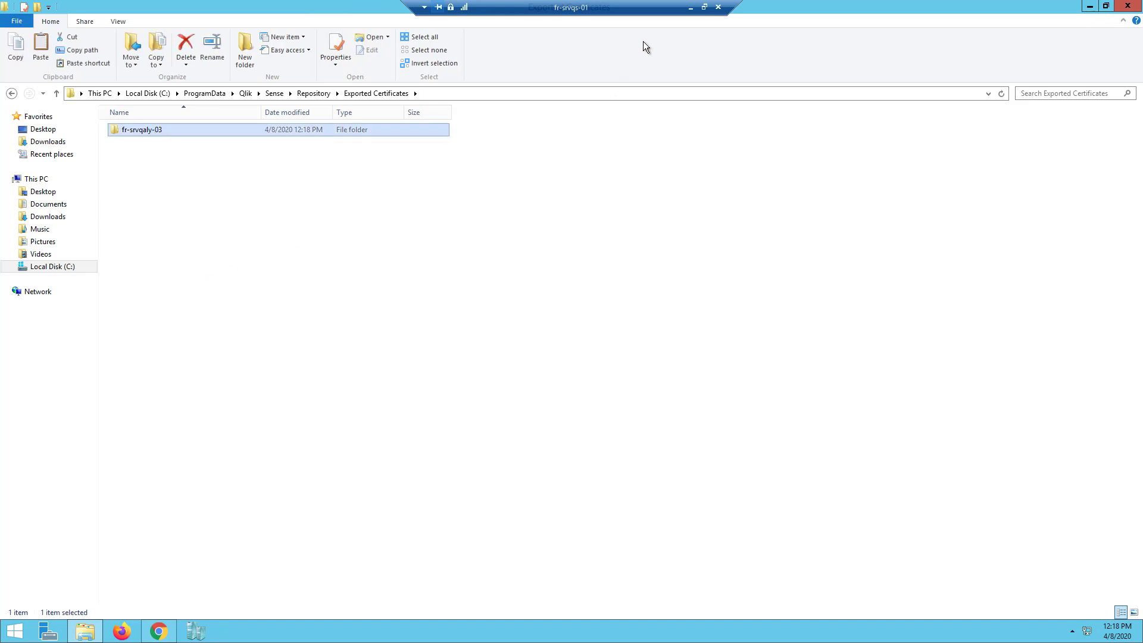
# - Switch to the fr-srvqaly-03 session and paste the certificate folder onto its desktop
pyautogui.click(691, 7)
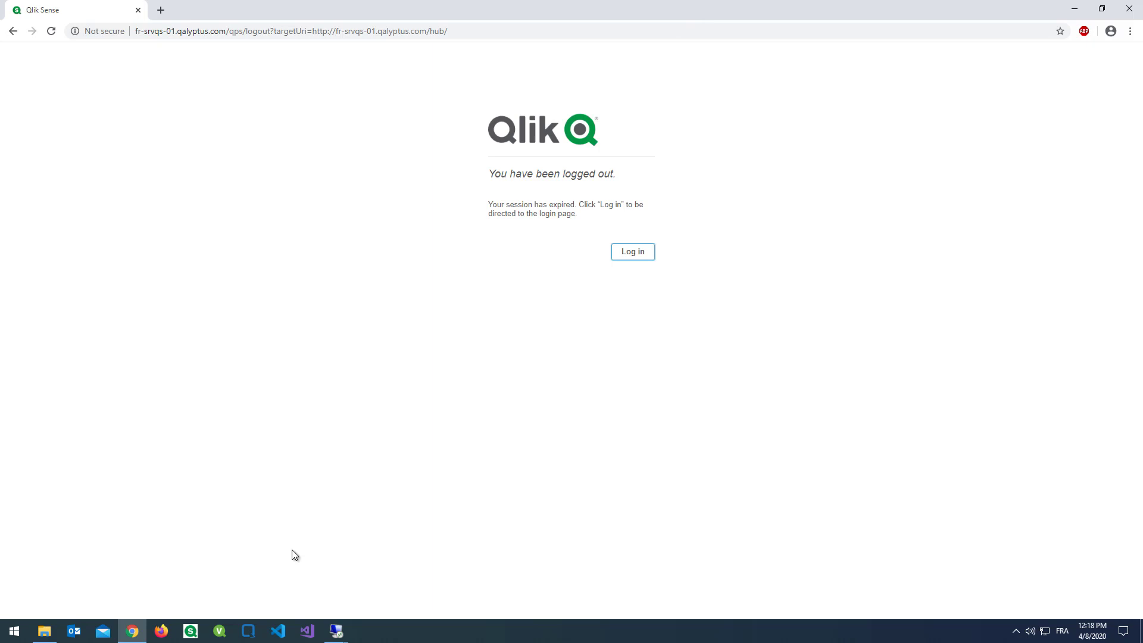
pyautogui.moveTo(336, 630)
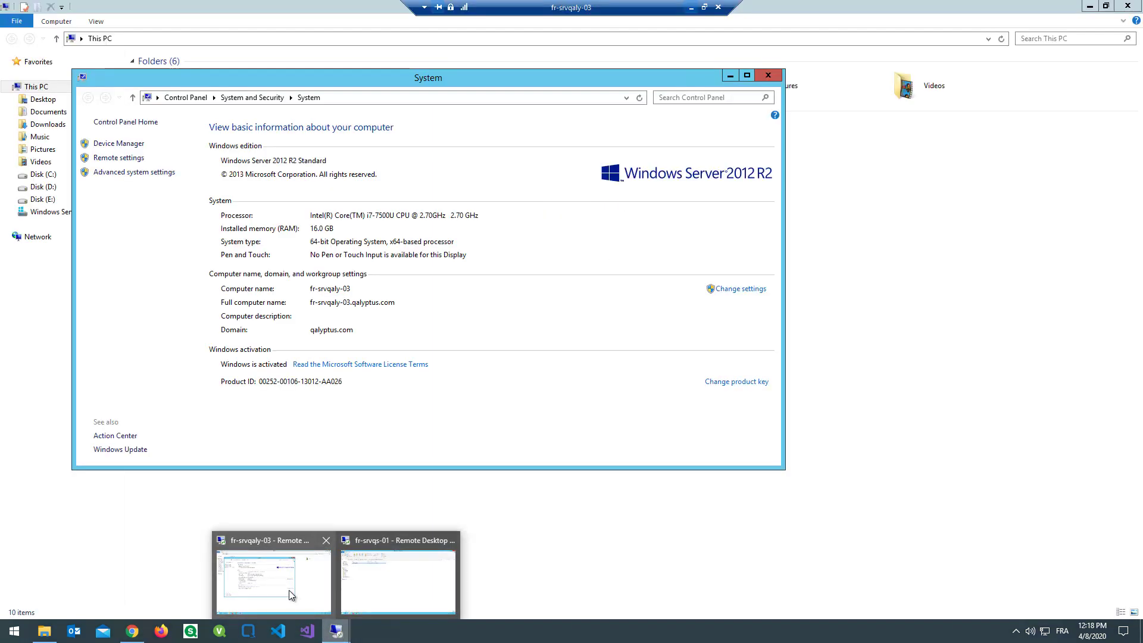
pyautogui.click(289, 590)
pyautogui.click(768, 75)
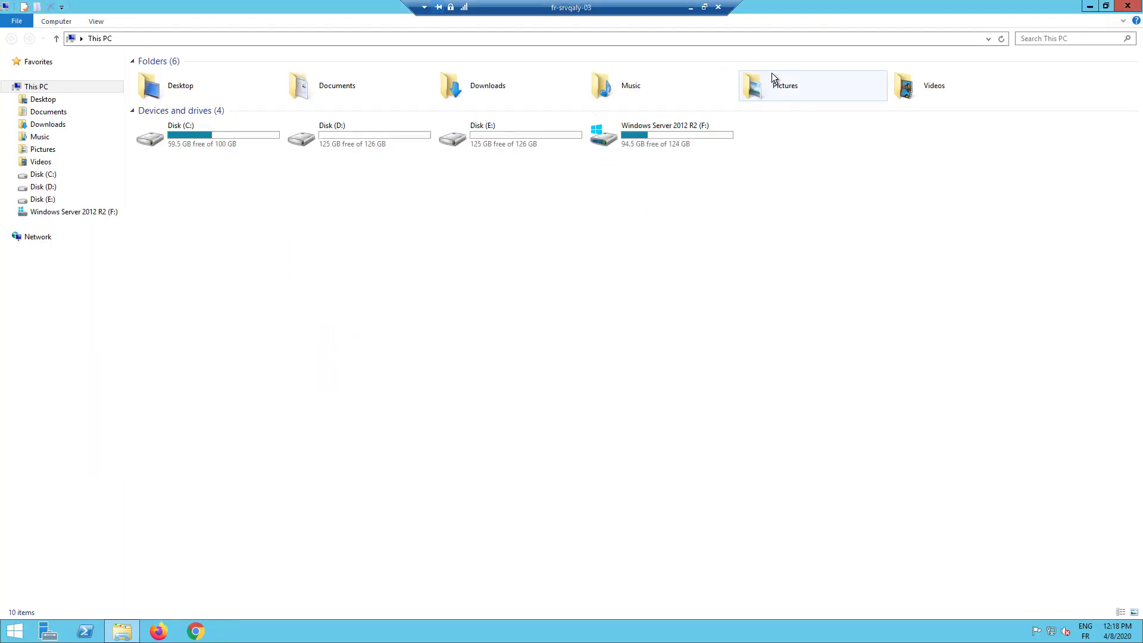
pyautogui.click(1134, 12)
pyautogui.rightClick(228, 198)
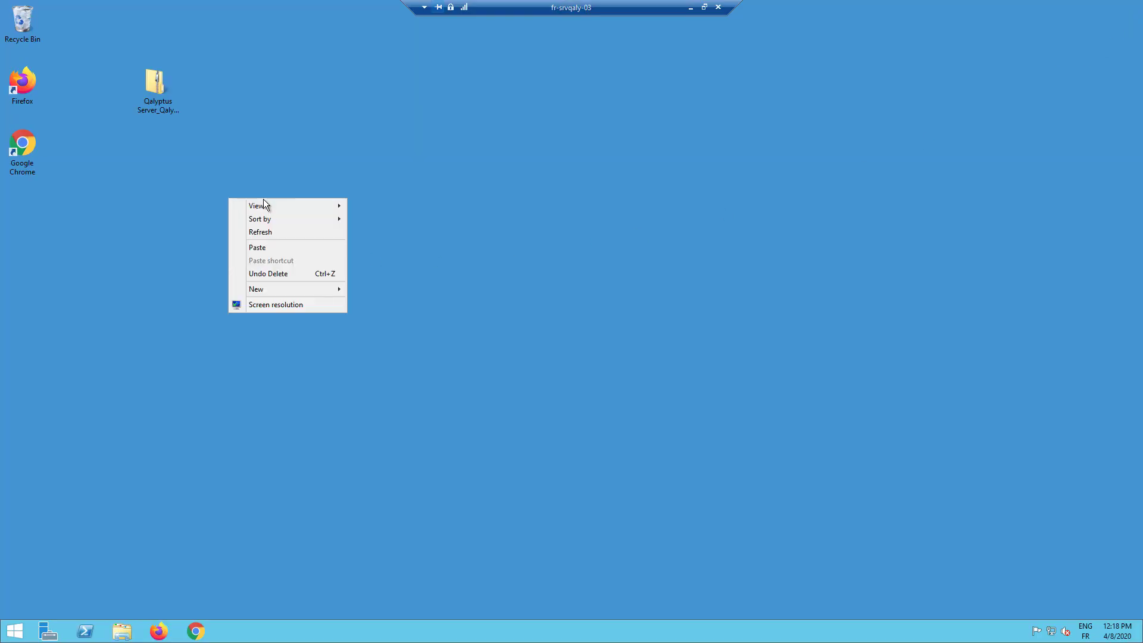
pyautogui.click(260, 246)
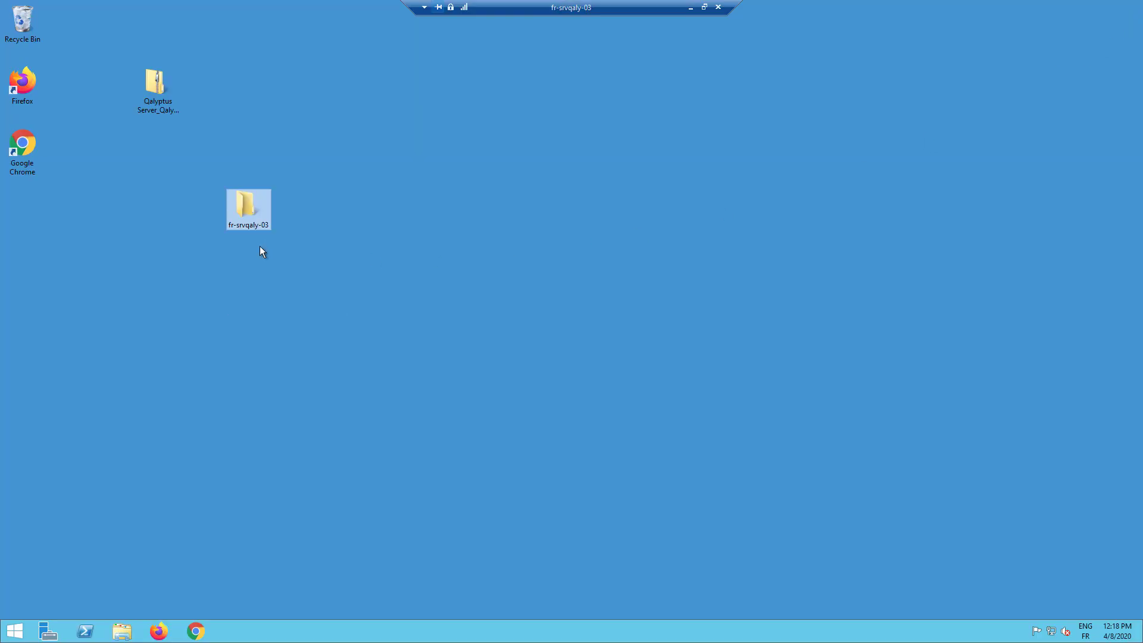
pyautogui.click(164, 244)
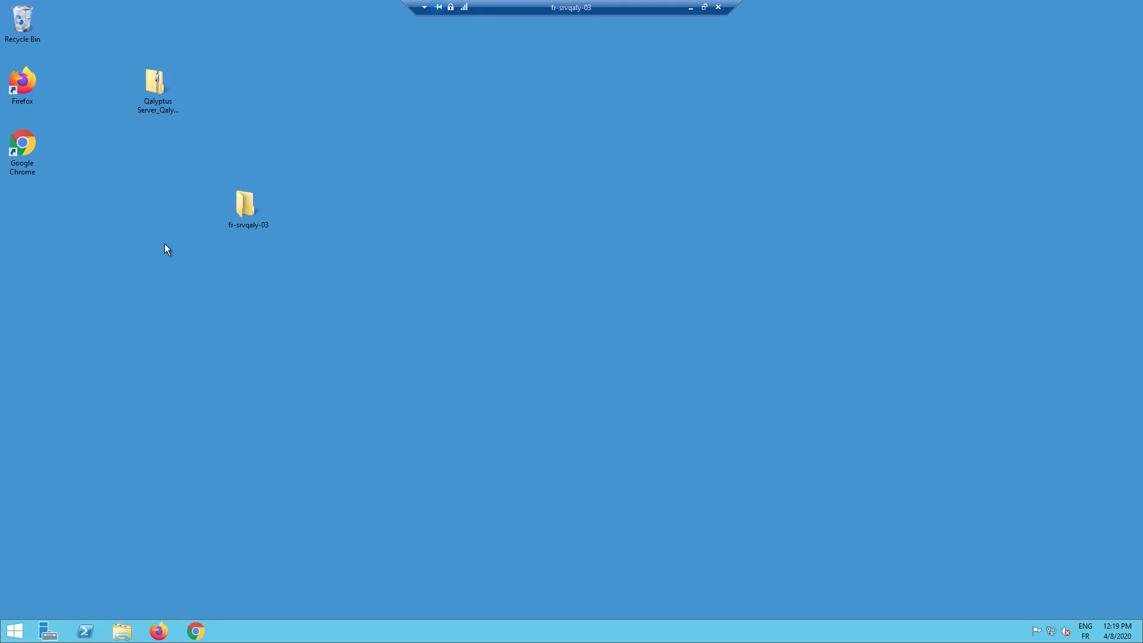
# - Extract the Qalyptus Server_Qalyptus Notify zip to the desktop and open the extracted folder
pyautogui.rightClick(162, 96)
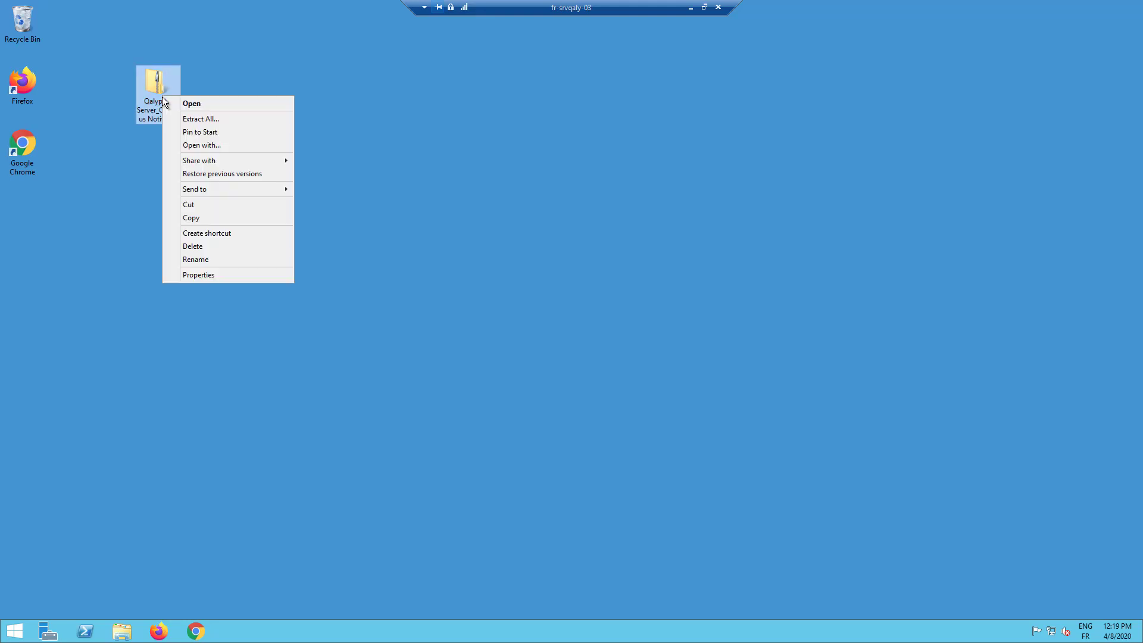
pyautogui.click(219, 120)
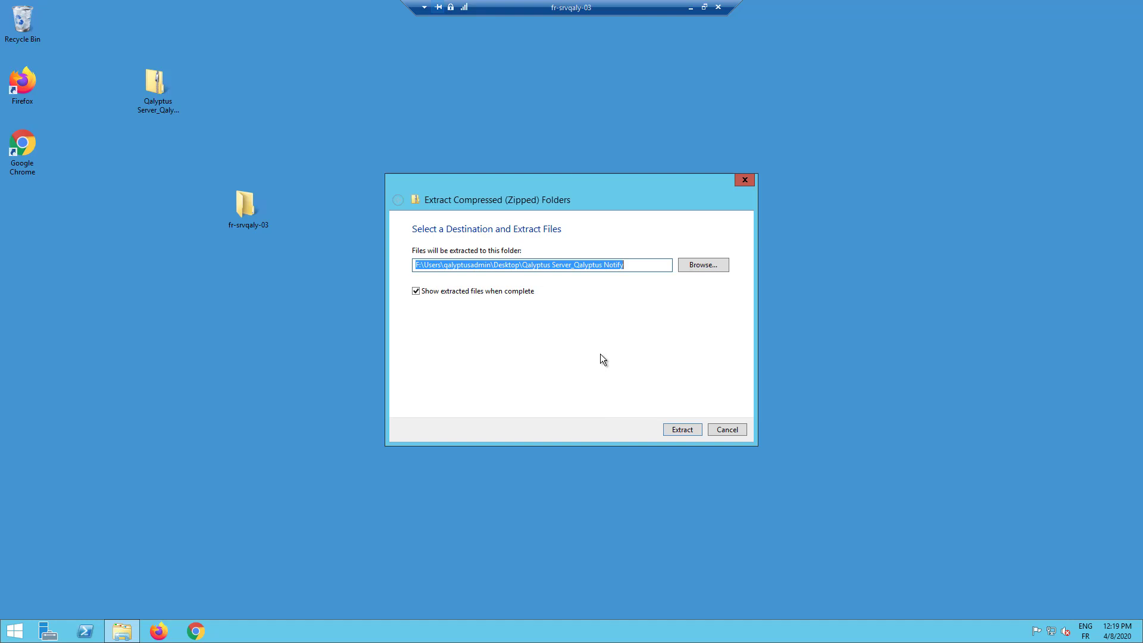
pyautogui.click(677, 430)
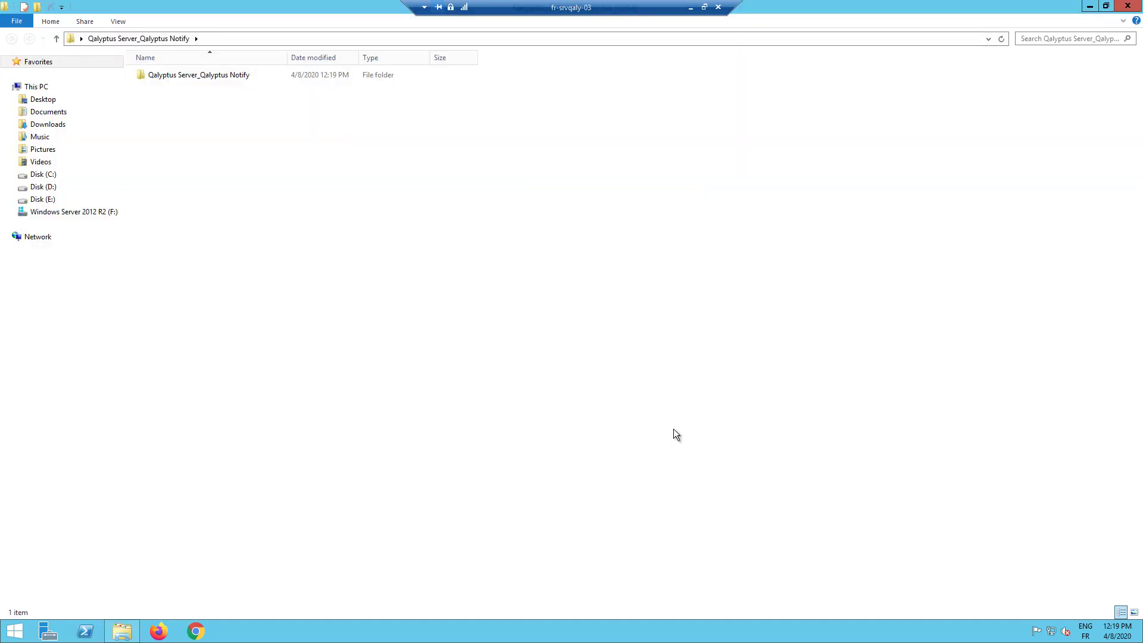
pyautogui.doubleClick(209, 77)
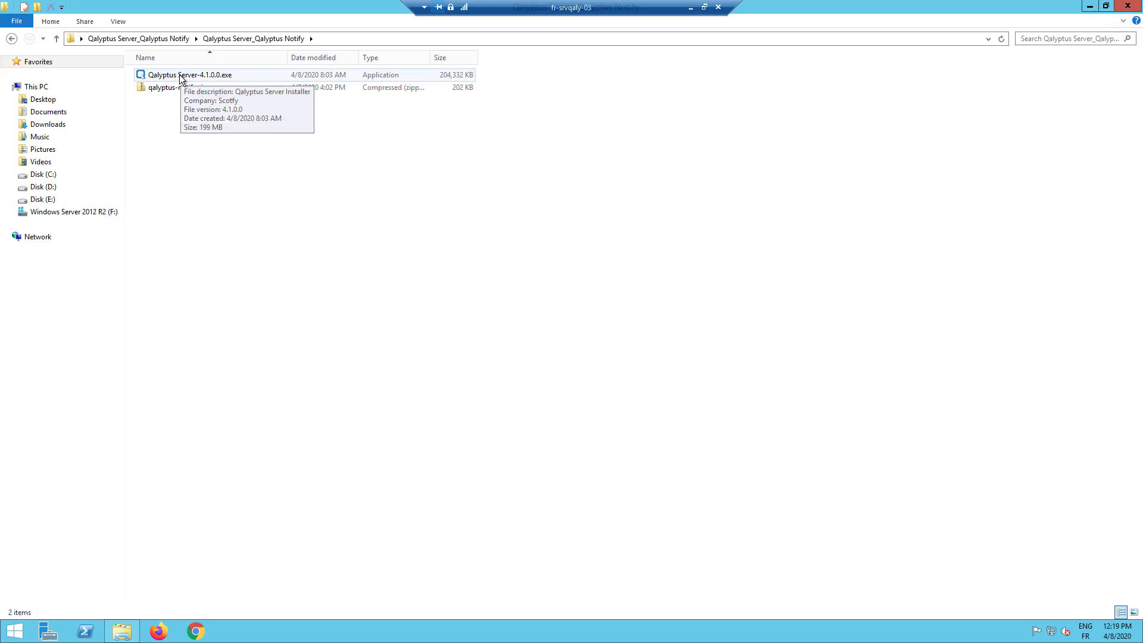
# - Run Qalyptus Server-4.1.0.0.exe, accept the licence, install to the default folder, and finish with launch enabled
pyautogui.doubleClick(181, 76)
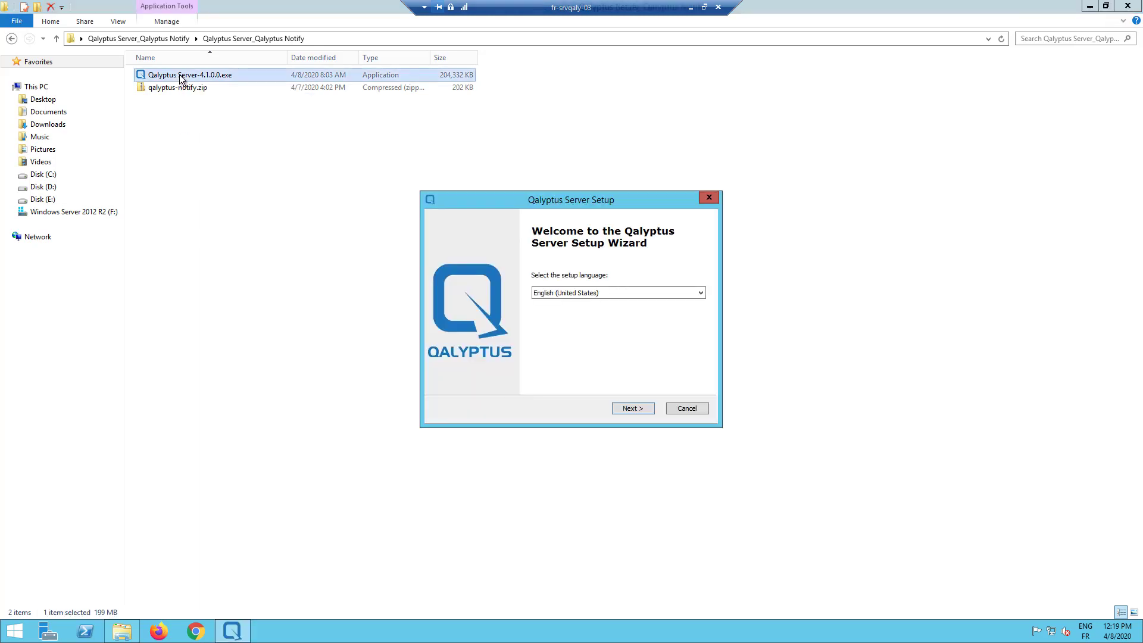
pyautogui.click(632, 409)
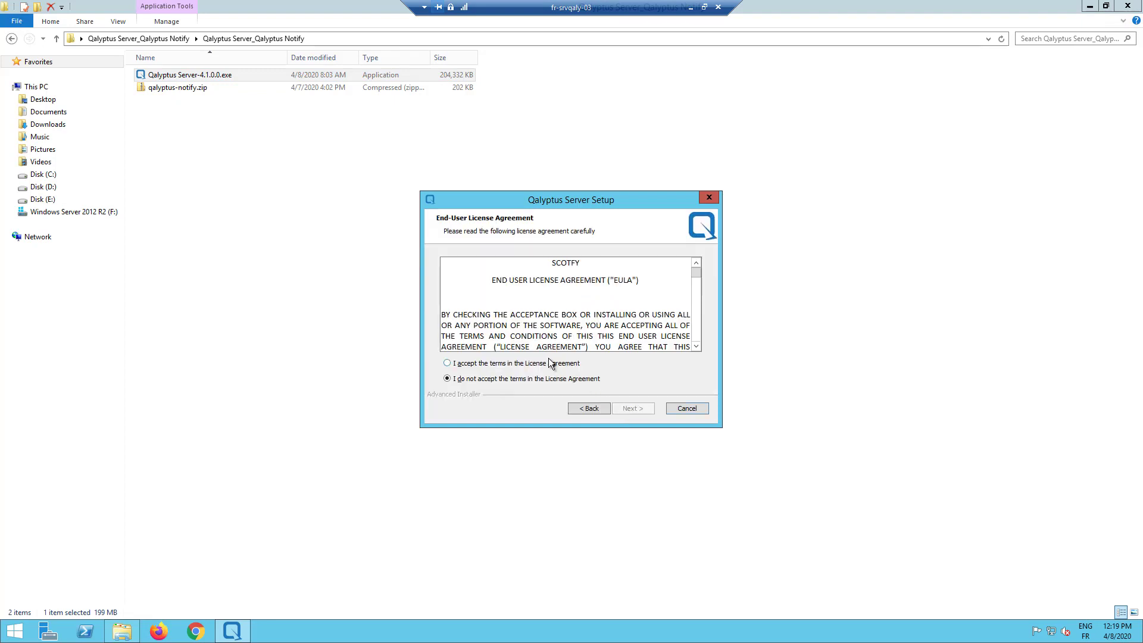
pyautogui.click(551, 363)
pyautogui.click(626, 406)
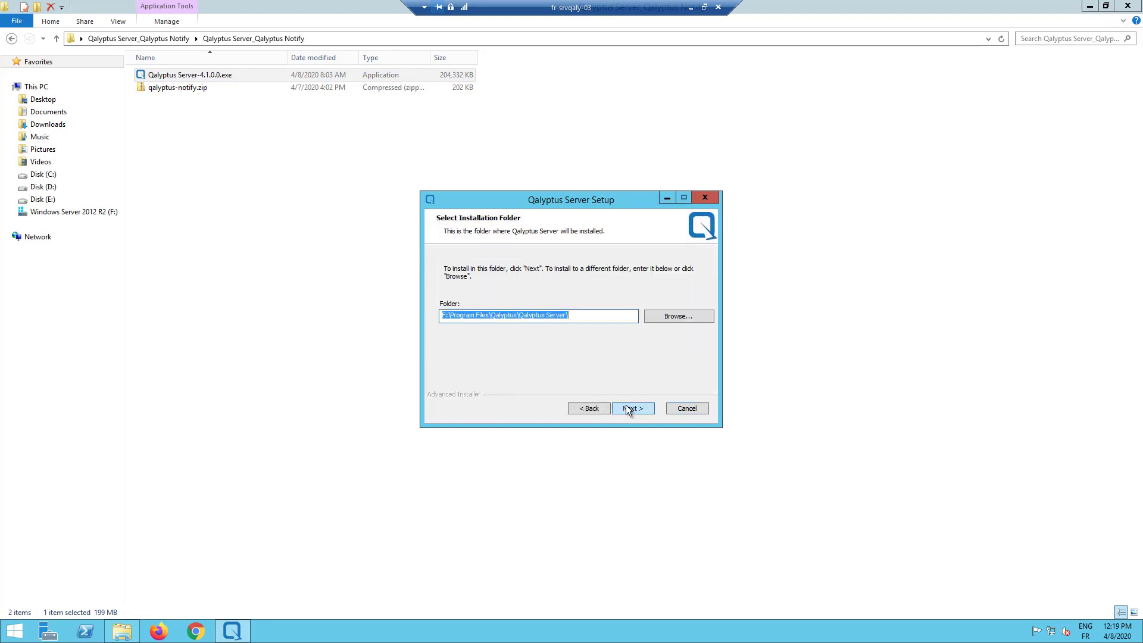
pyautogui.click(626, 406)
pyautogui.click(626, 406)
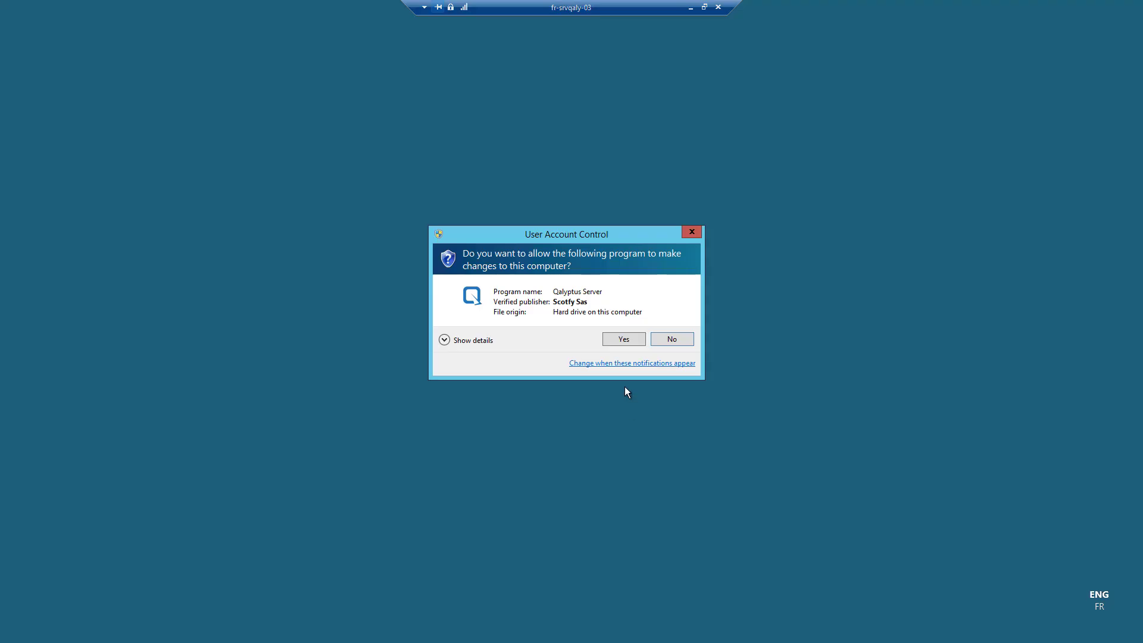
pyautogui.click(626, 341)
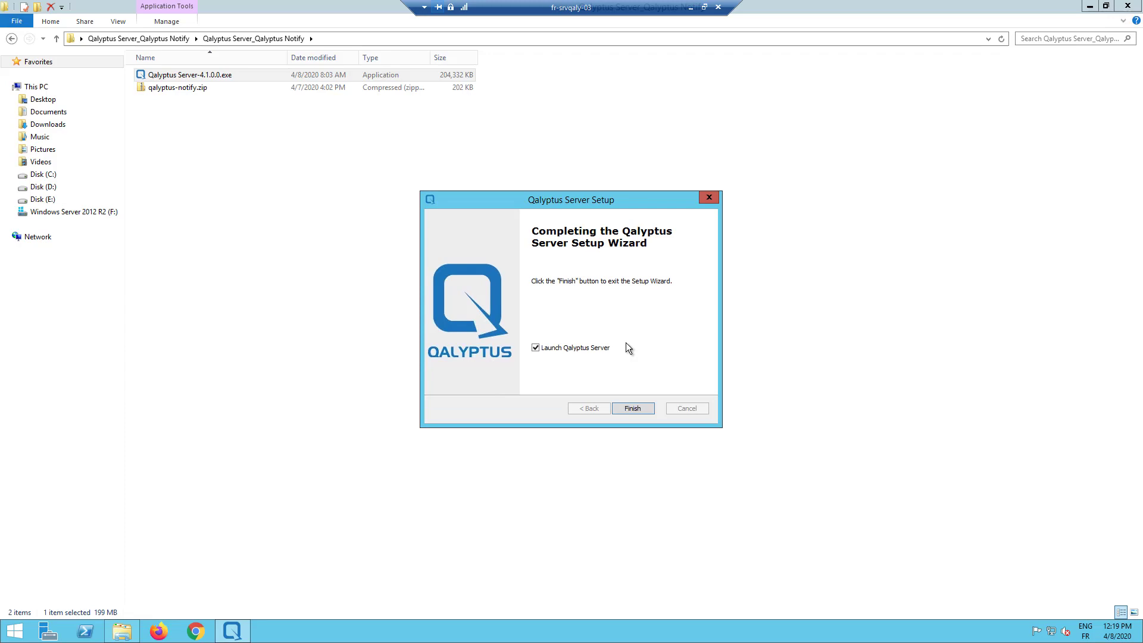
pyautogui.click(624, 410)
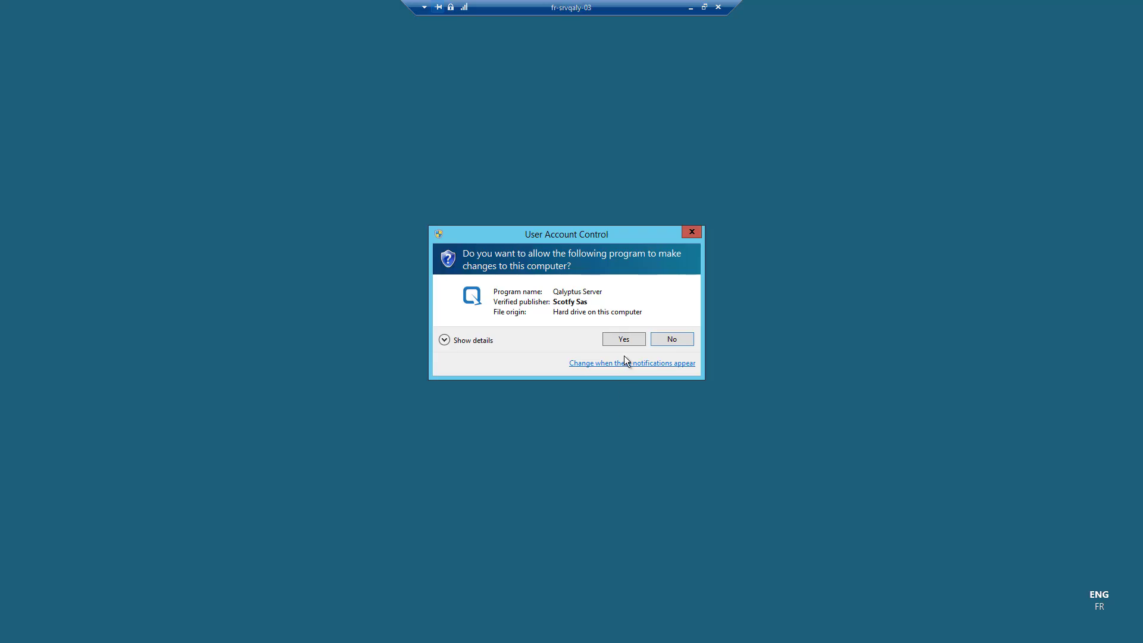
# - Allow the configuration to run and enter the QALYPTUS domain service account and its password
pyautogui.click(630, 342)
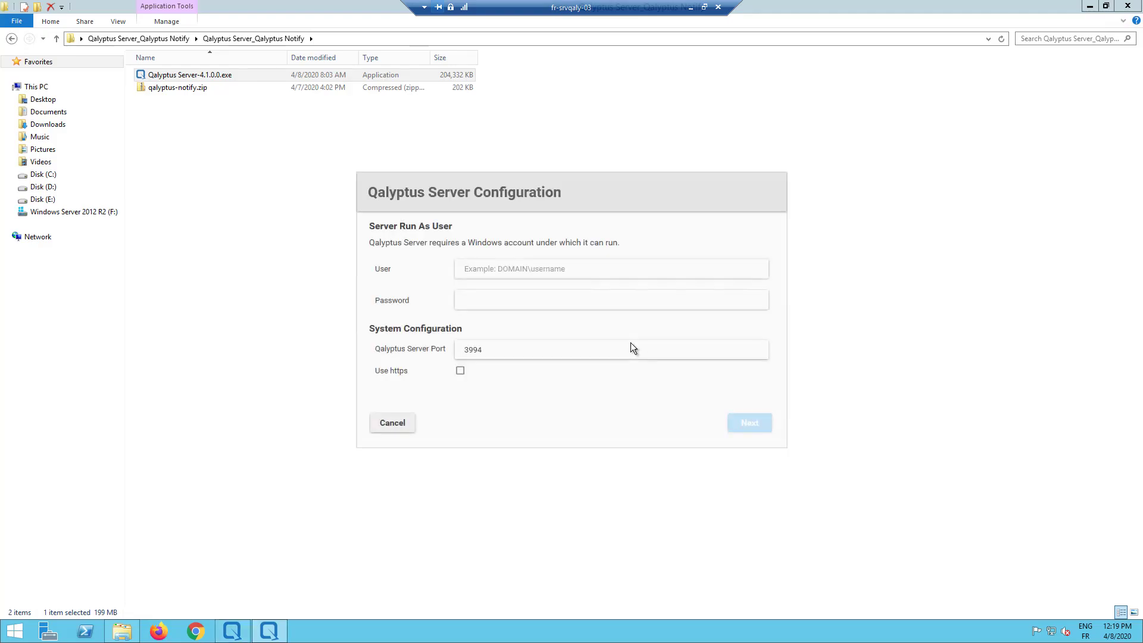
pyautogui.click(532, 270)
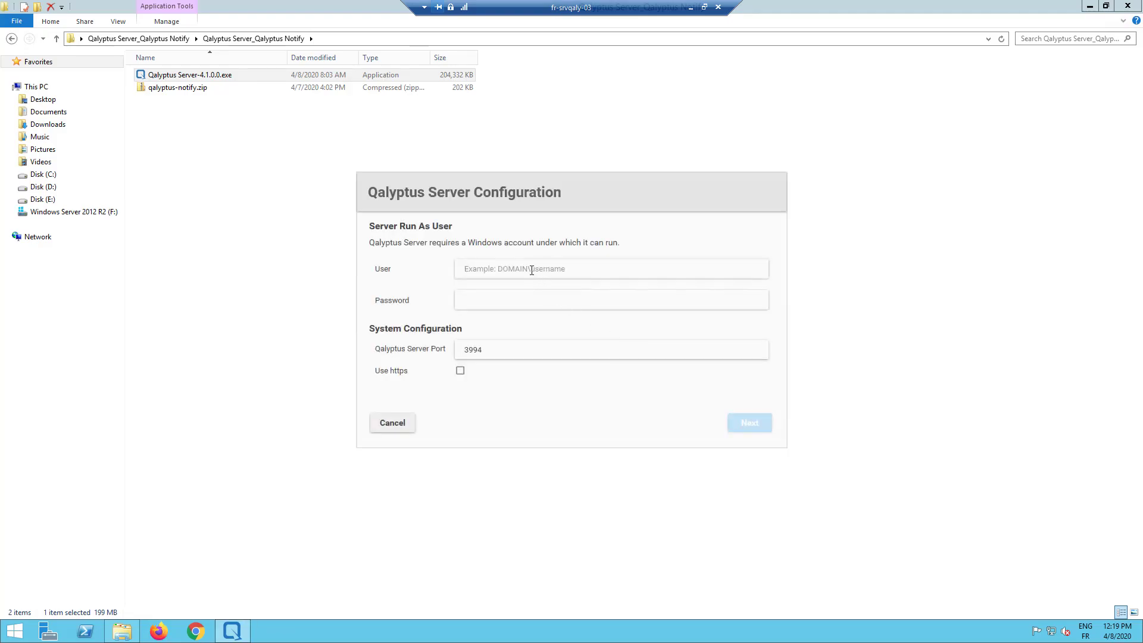
pyautogui.write('QALY')
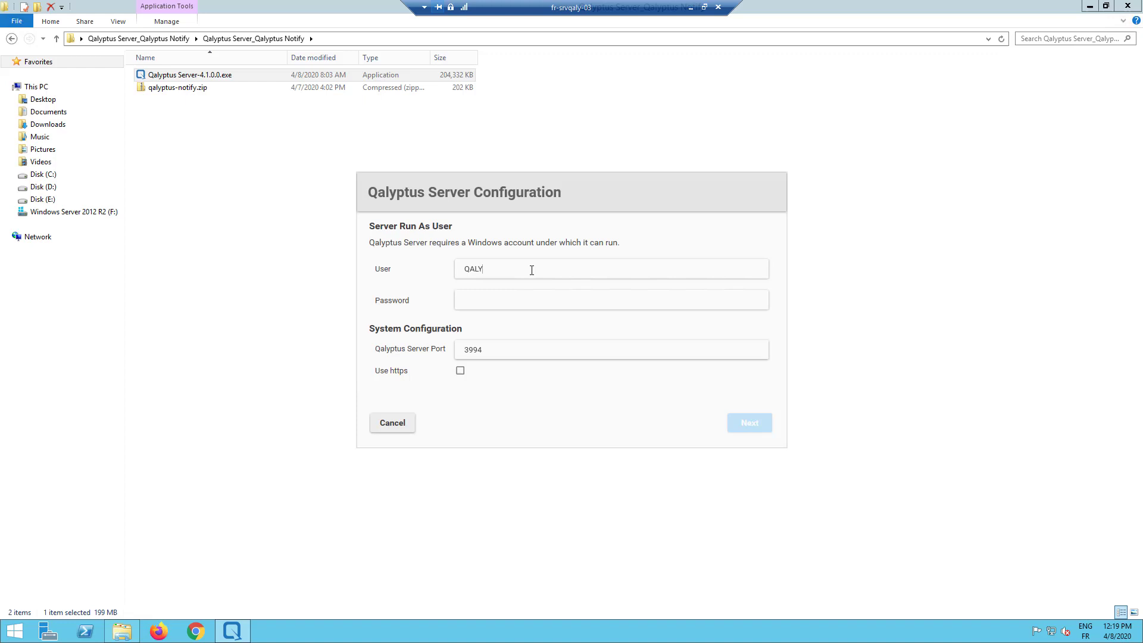
pyautogui.write('PTUS\\qalyptusadmin')
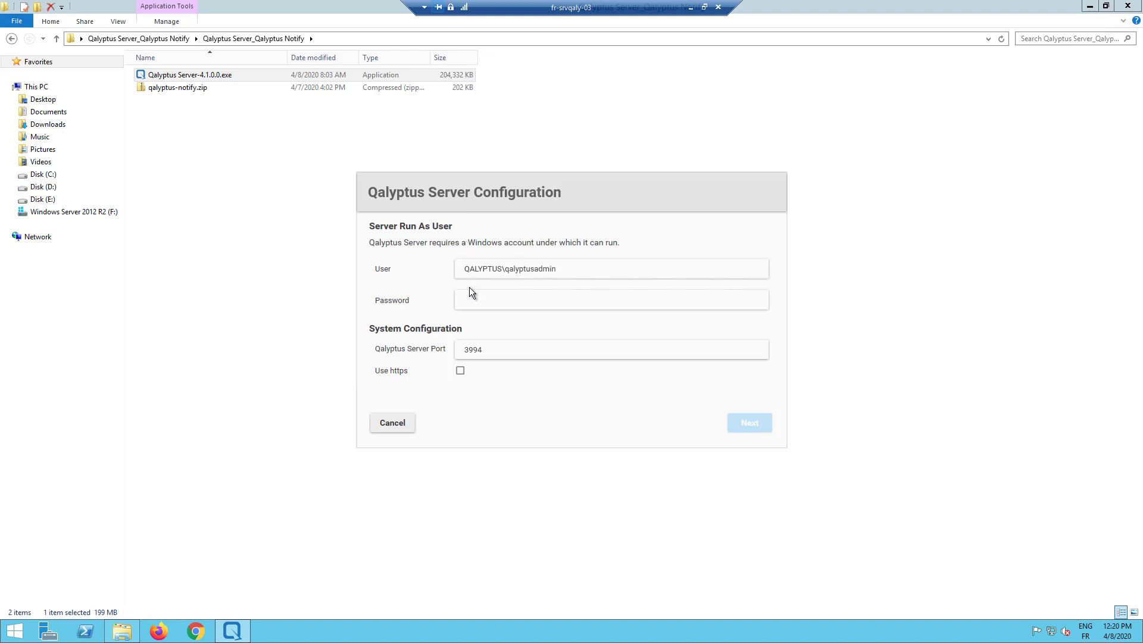
pyautogui.write('•••••••')
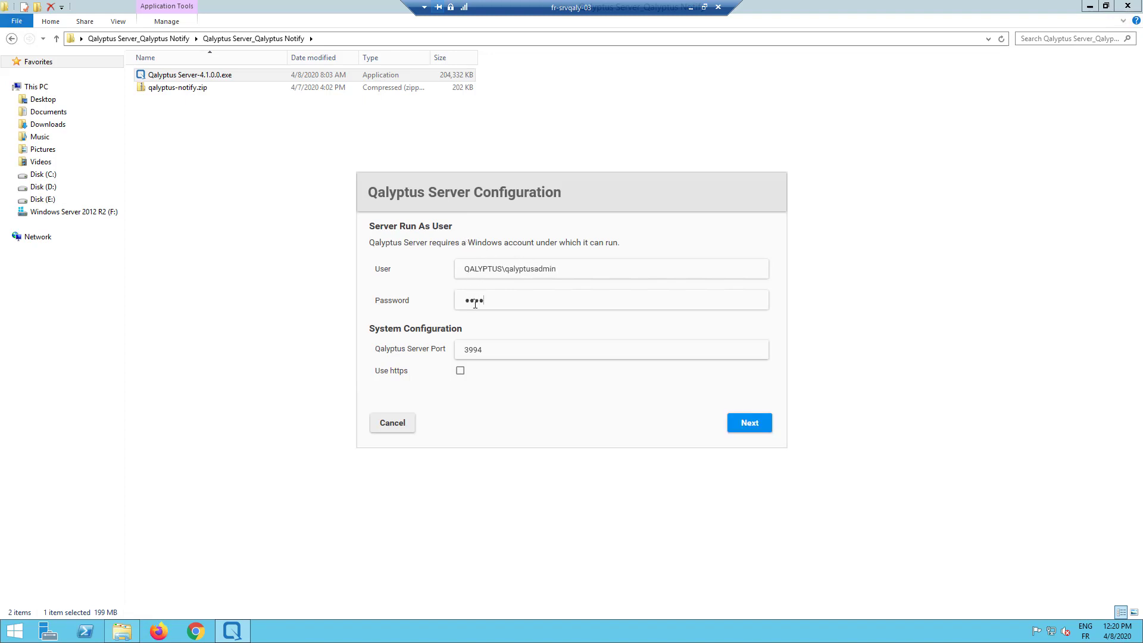
pyautogui.write('•••')
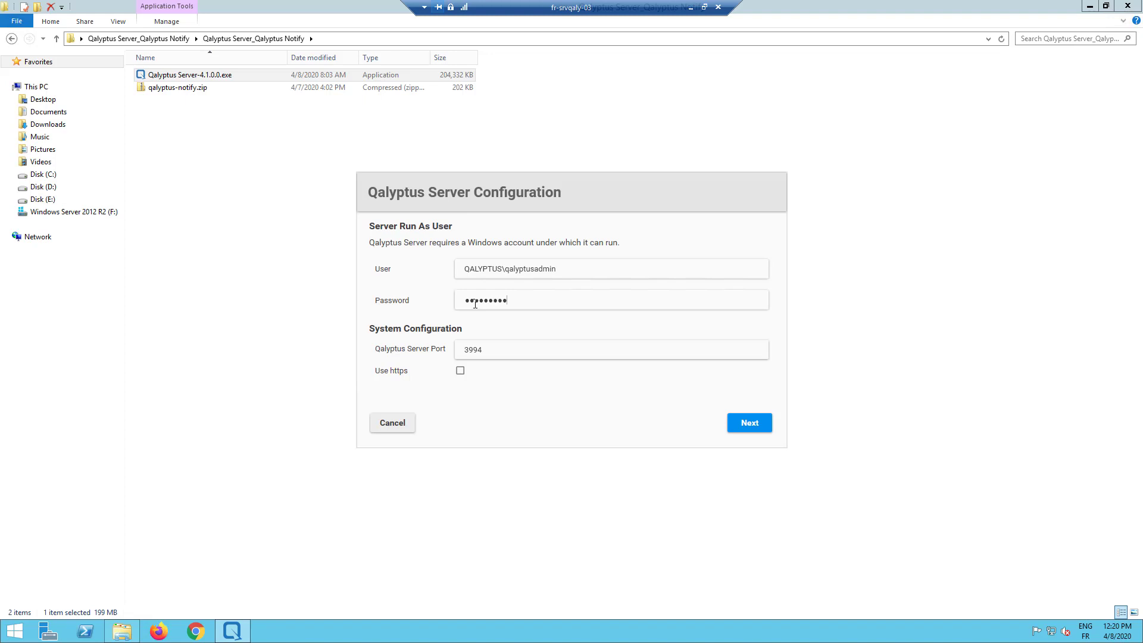
pyautogui.write('•')
# - On the port 4048 database page, enter and confirm the database user password, then continue
pyautogui.click(734, 423)
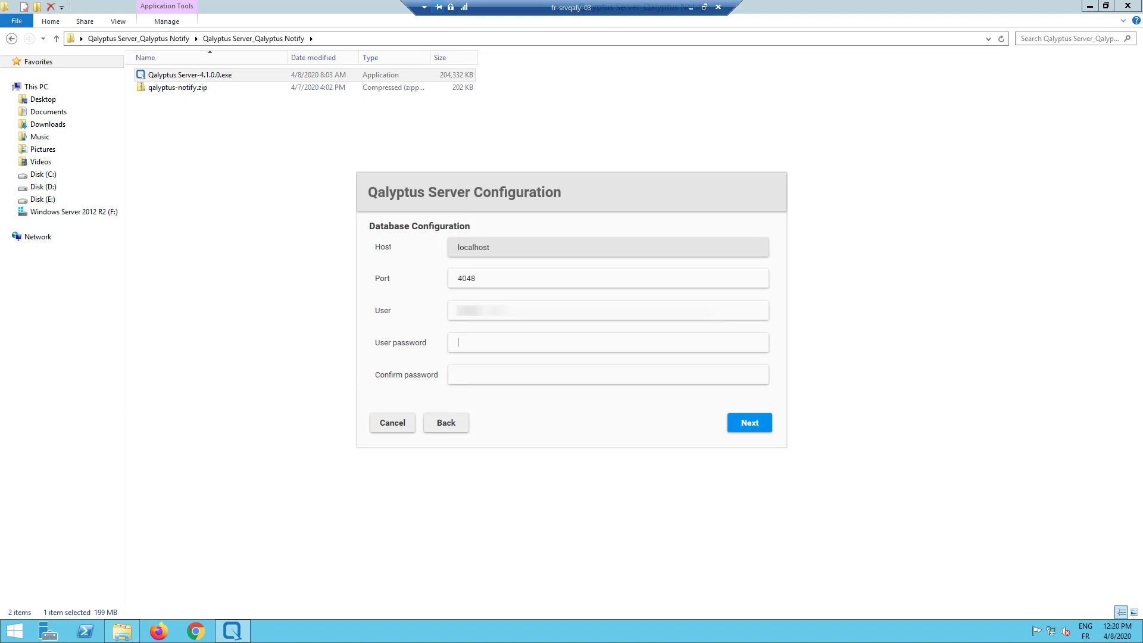
pyautogui.write('***********************************')
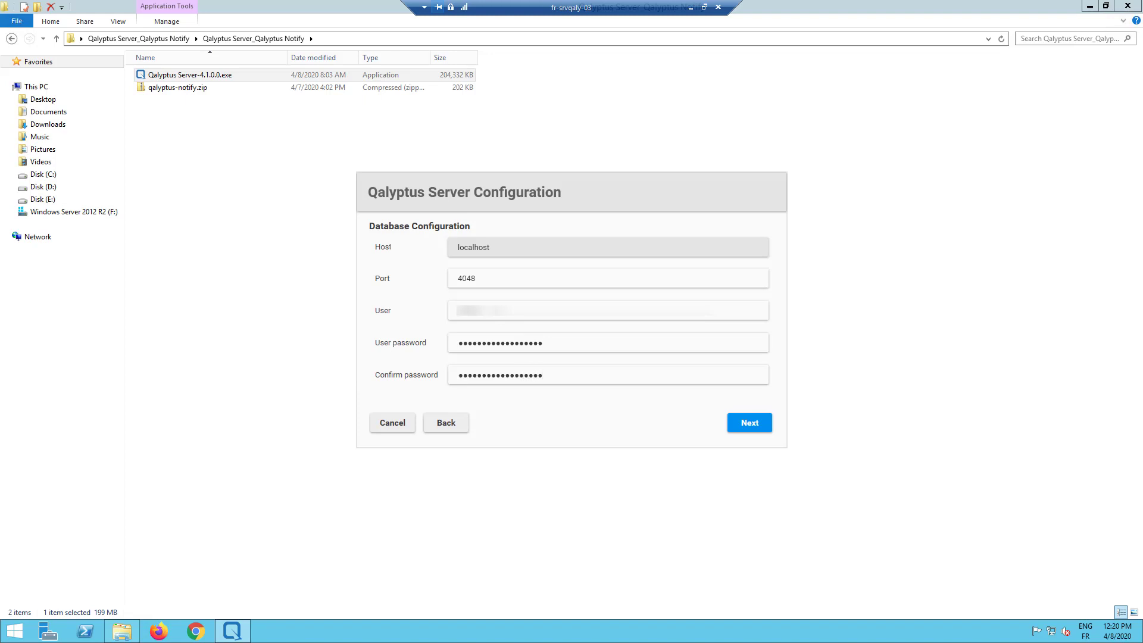
pyautogui.click(741, 423)
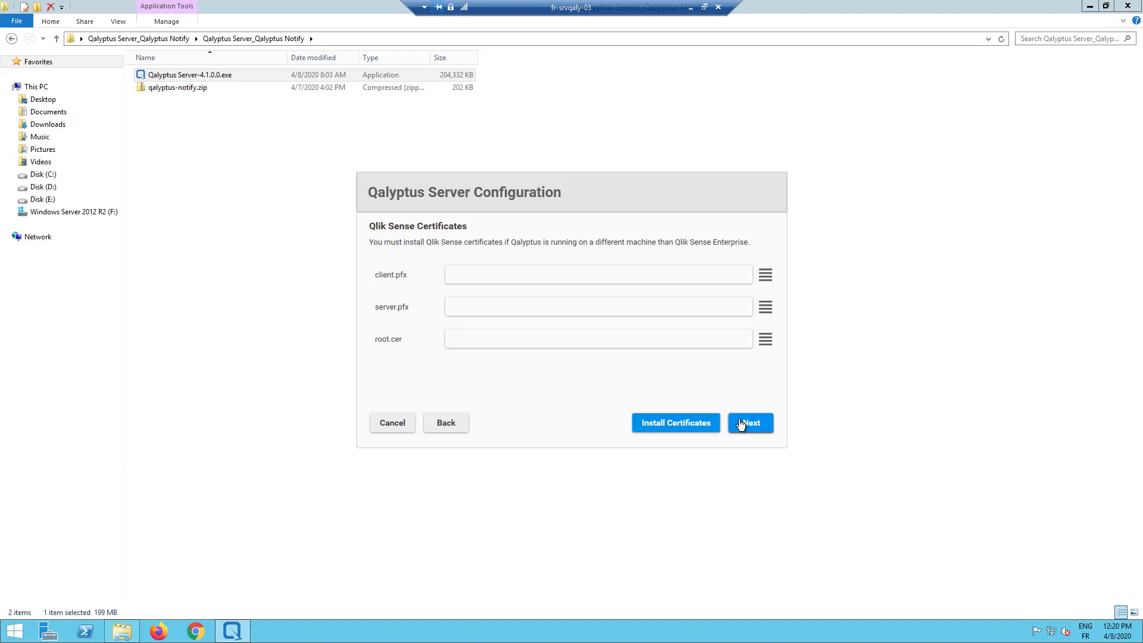
# - Pick client.pfx, server.pfx and root.cer from the fr-srvqaly-03 folder and install them
pyautogui.click(765, 275)
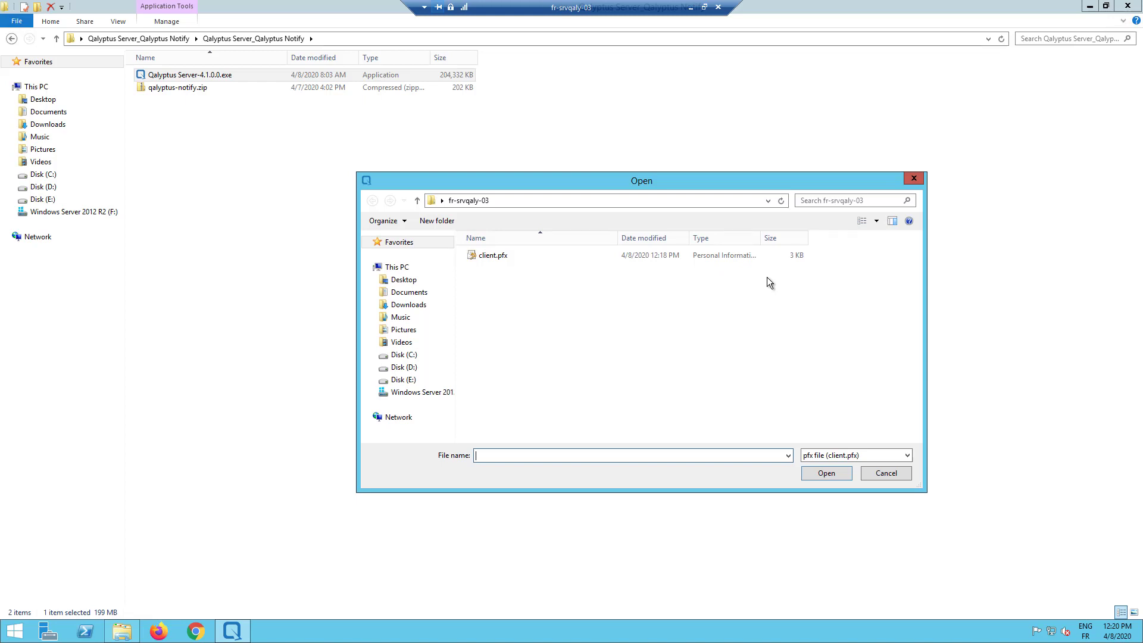
pyautogui.doubleClick(499, 256)
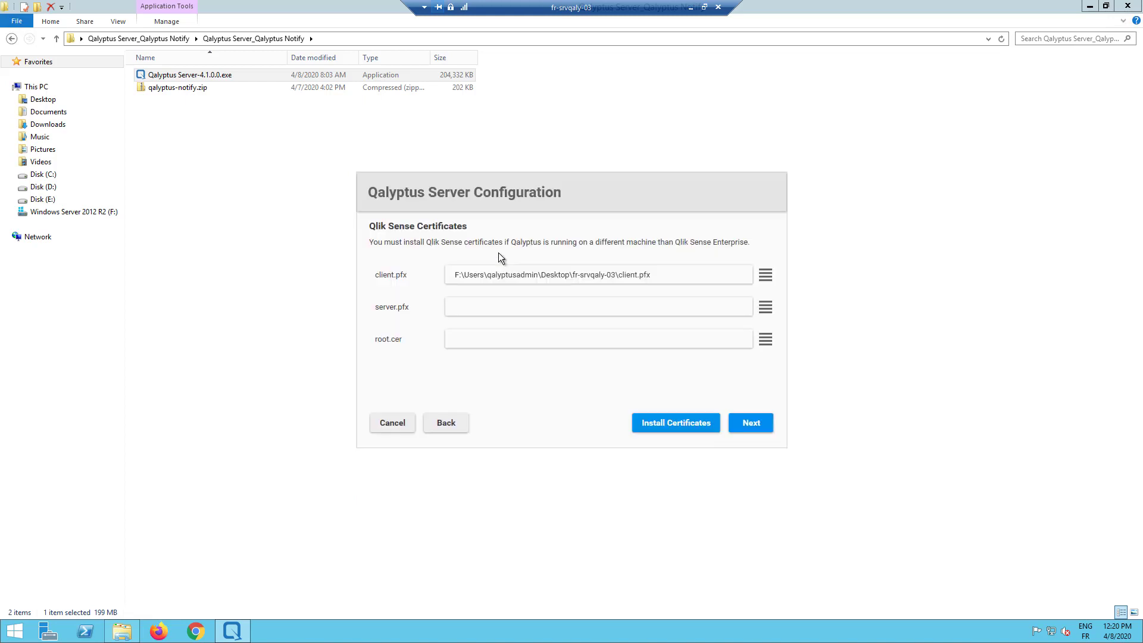
pyautogui.click(766, 308)
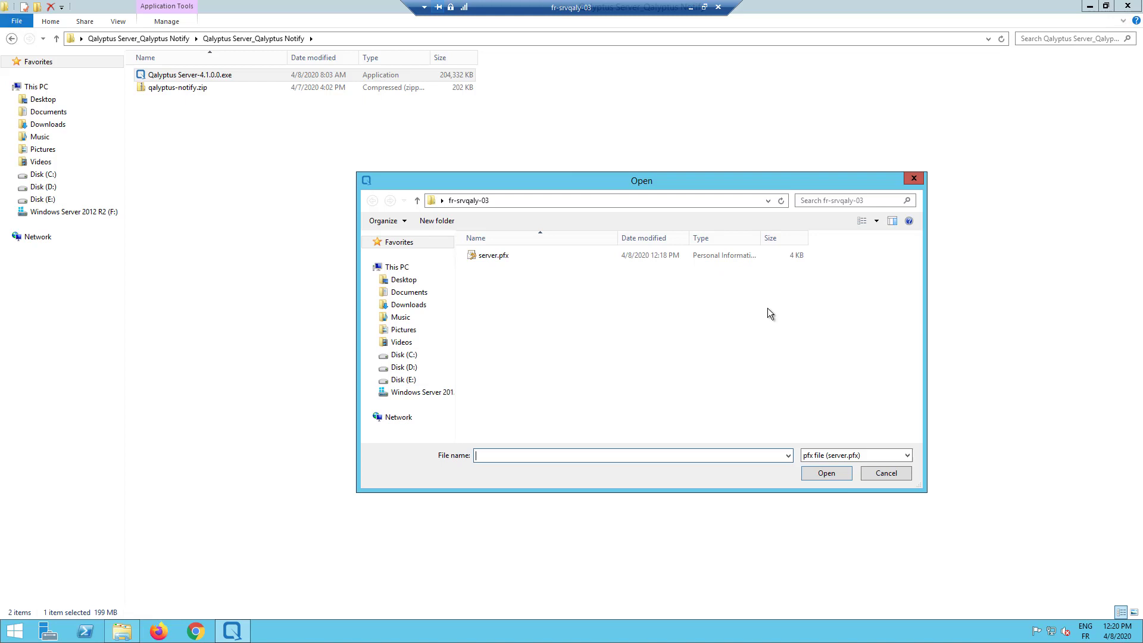
pyautogui.doubleClick(491, 255)
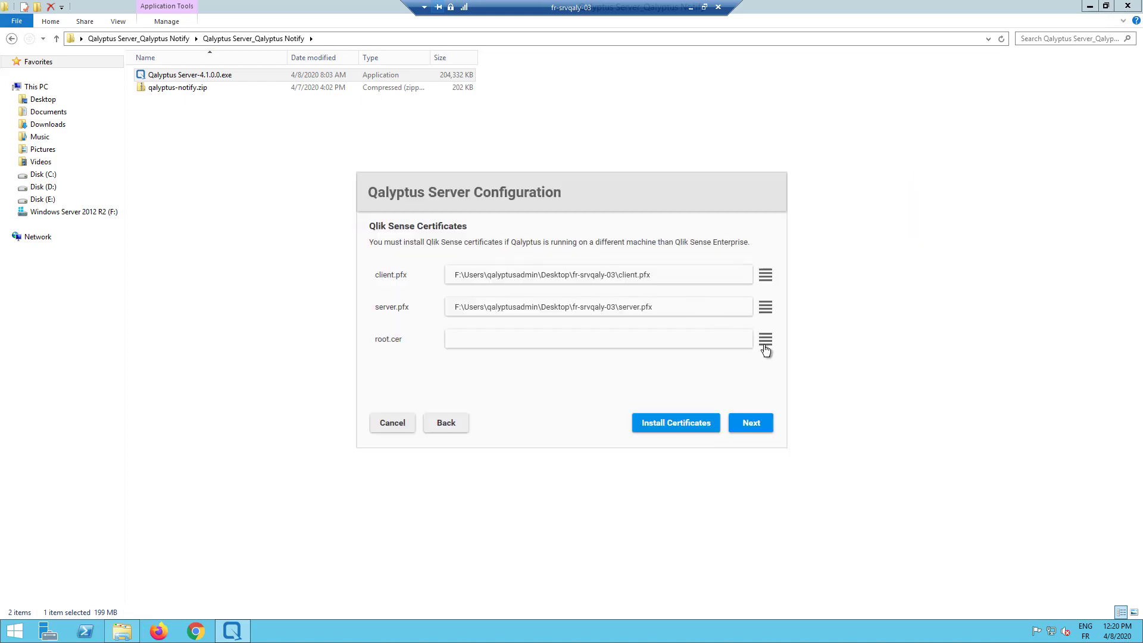
pyautogui.click(768, 341)
pyautogui.doubleClick(503, 260)
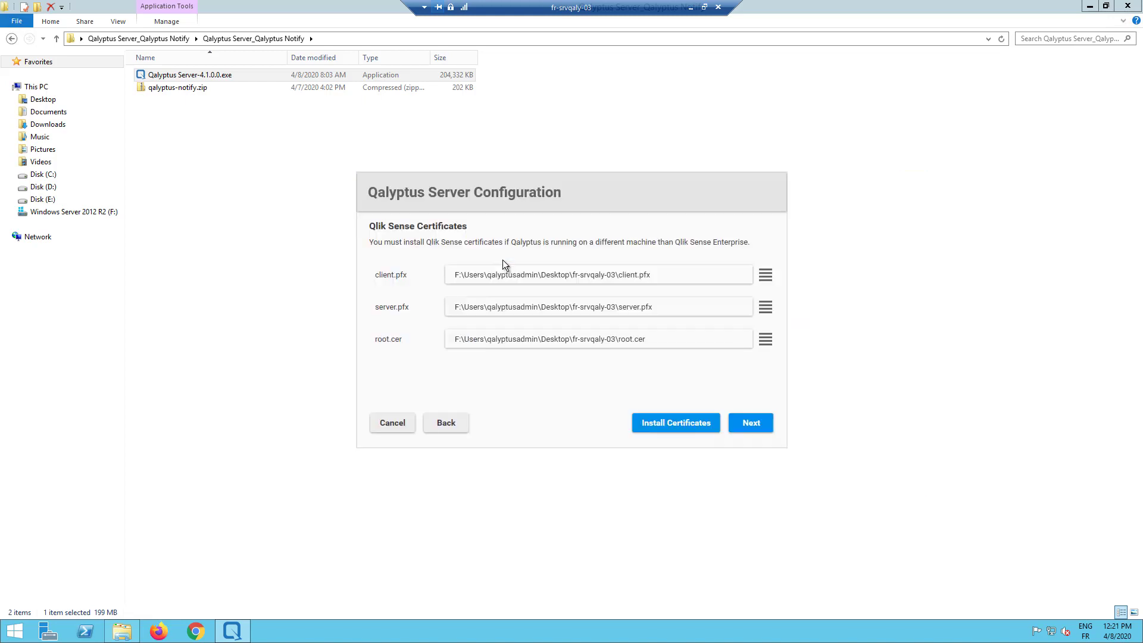
pyautogui.click(666, 421)
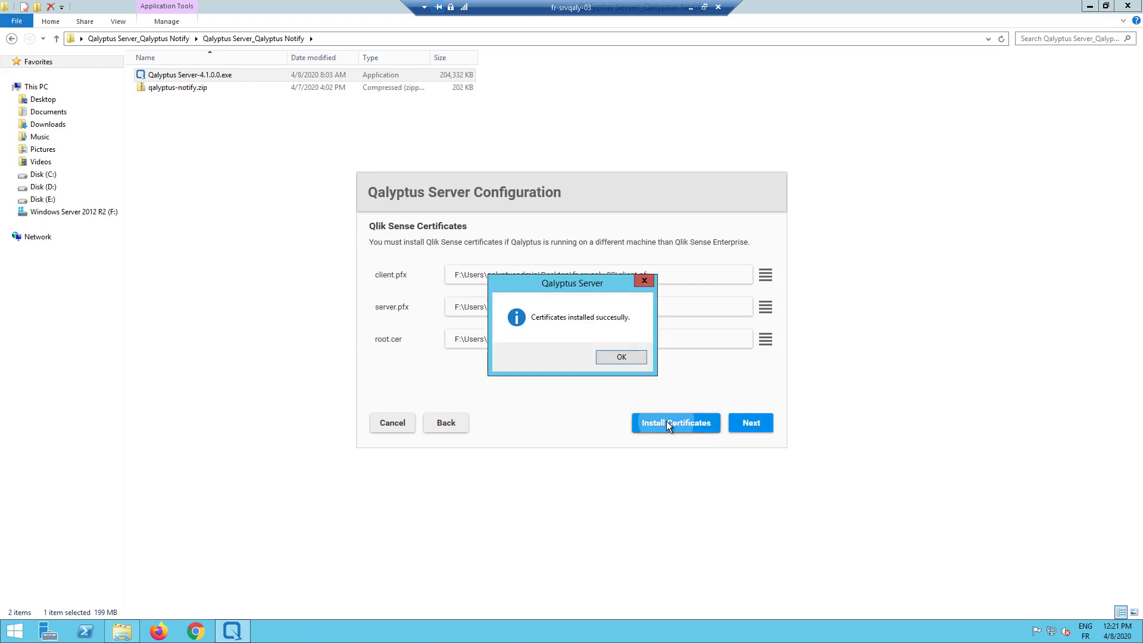
pyautogui.click(612, 353)
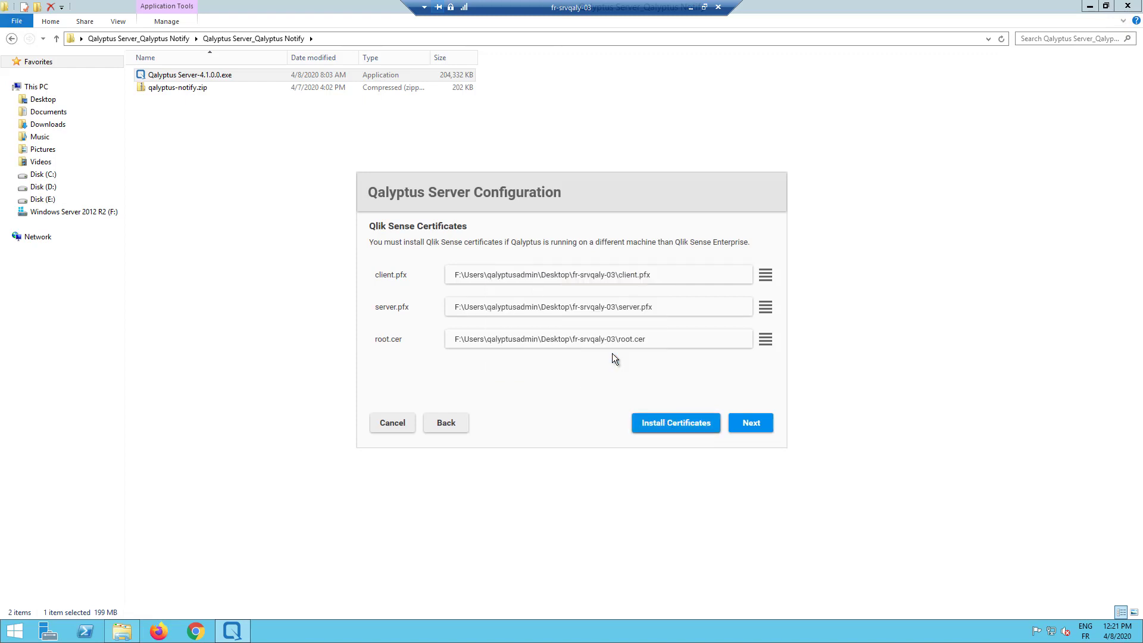
# - Install the server configuration and start the services, then reveal the product key box on Activation
pyautogui.click(748, 422)
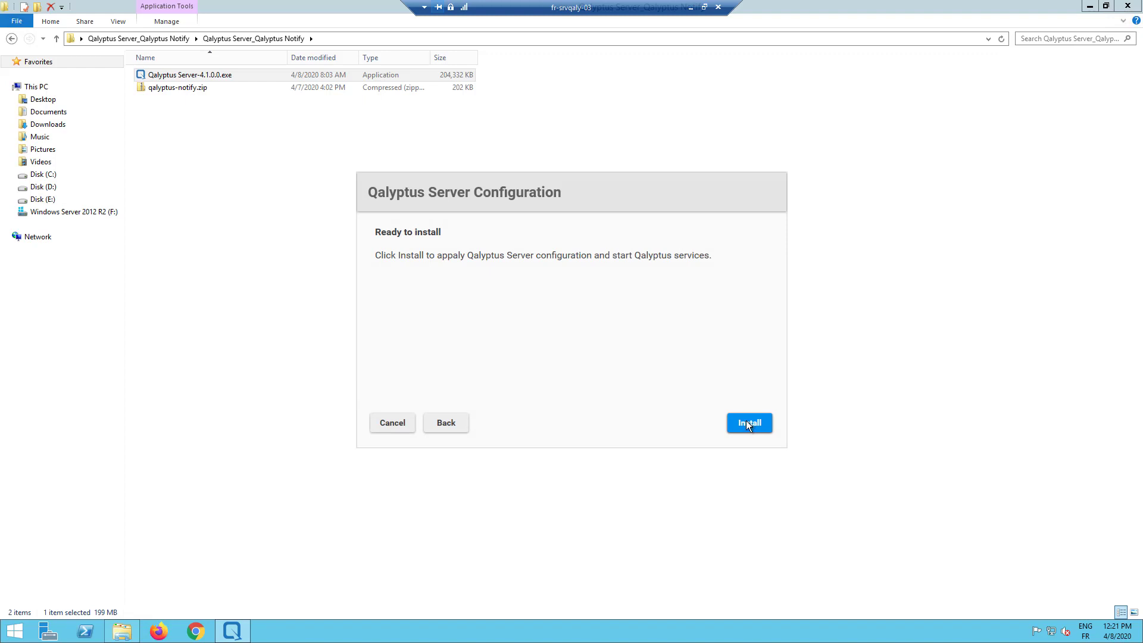
pyautogui.click(747, 423)
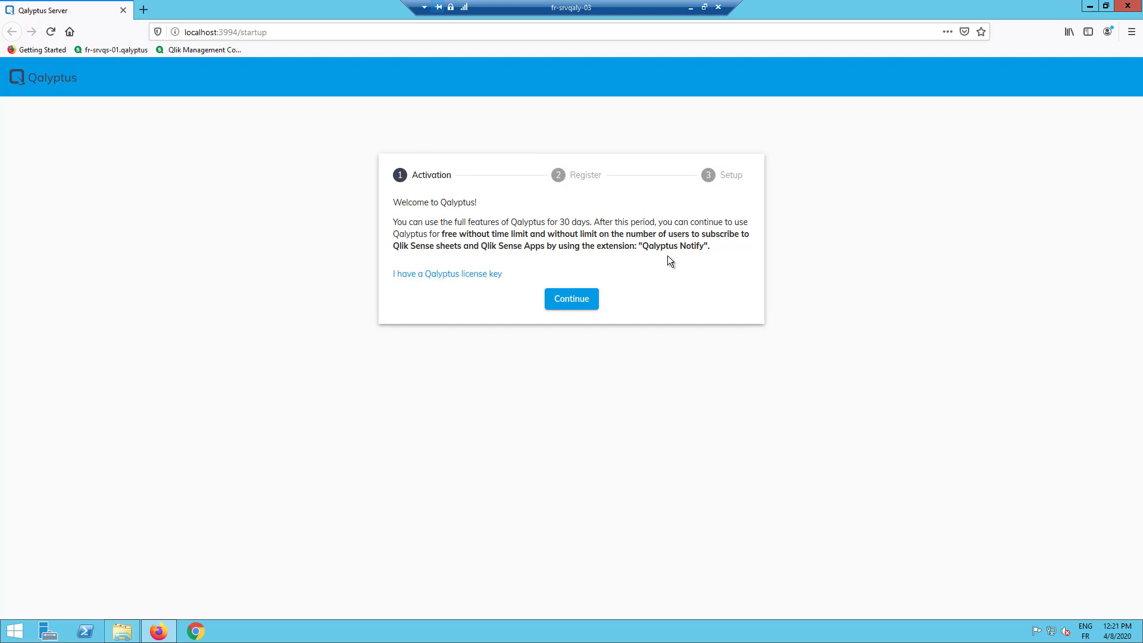
pyautogui.click(472, 273)
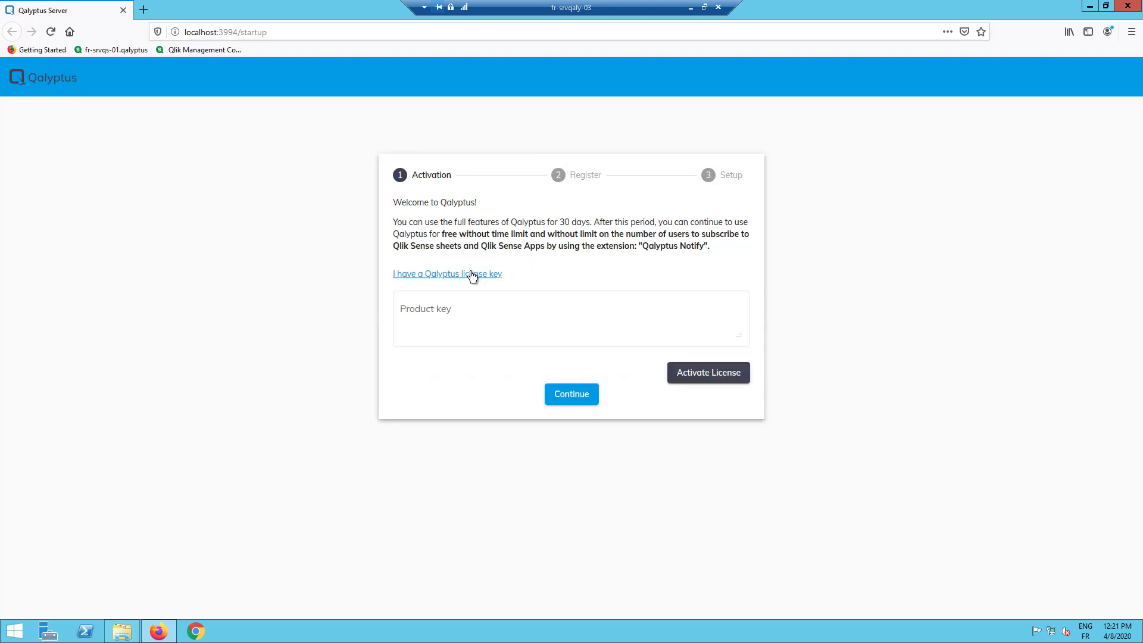
pyautogui.click(467, 323)
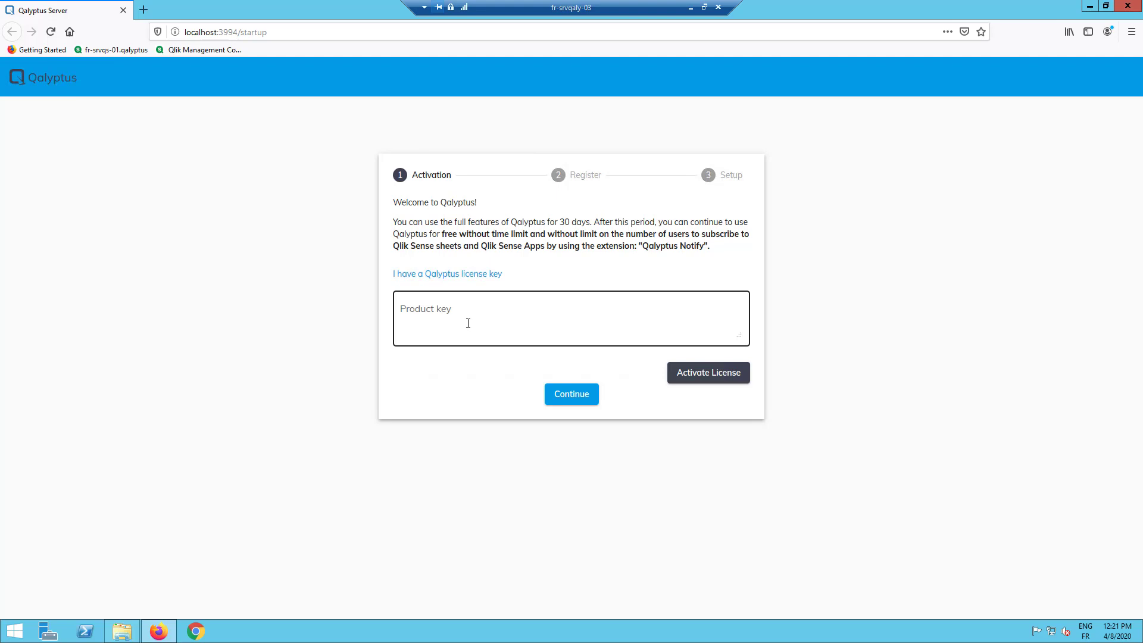
# - Enter the administrator's username, full name and domain account
pyautogui.click(570, 394)
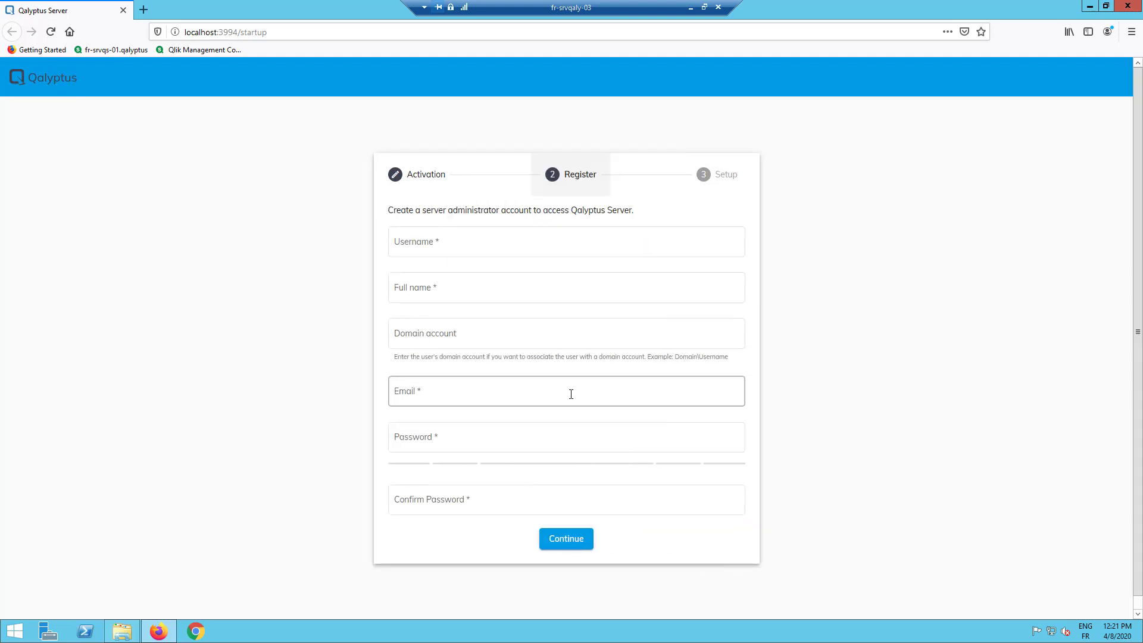
pyautogui.click(469, 245)
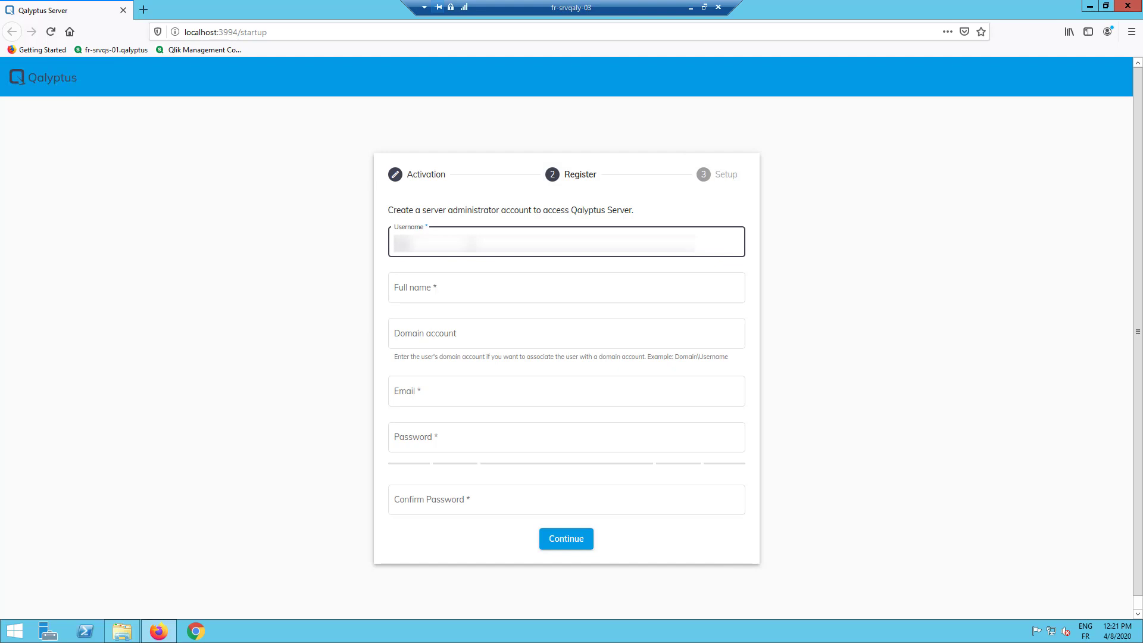
pyautogui.press('Tab')
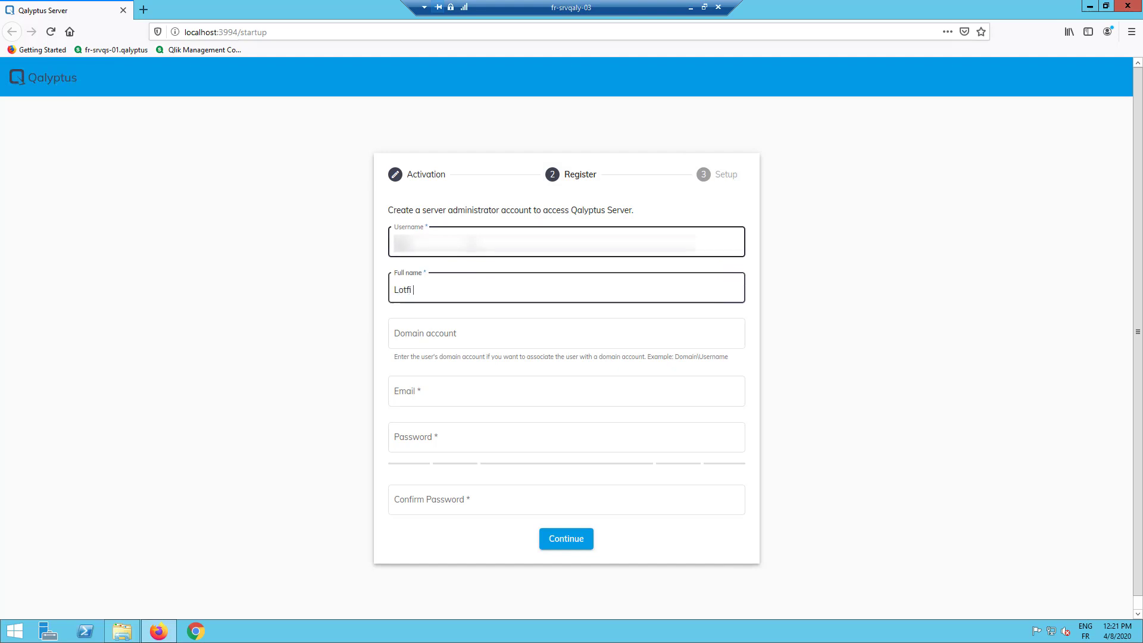
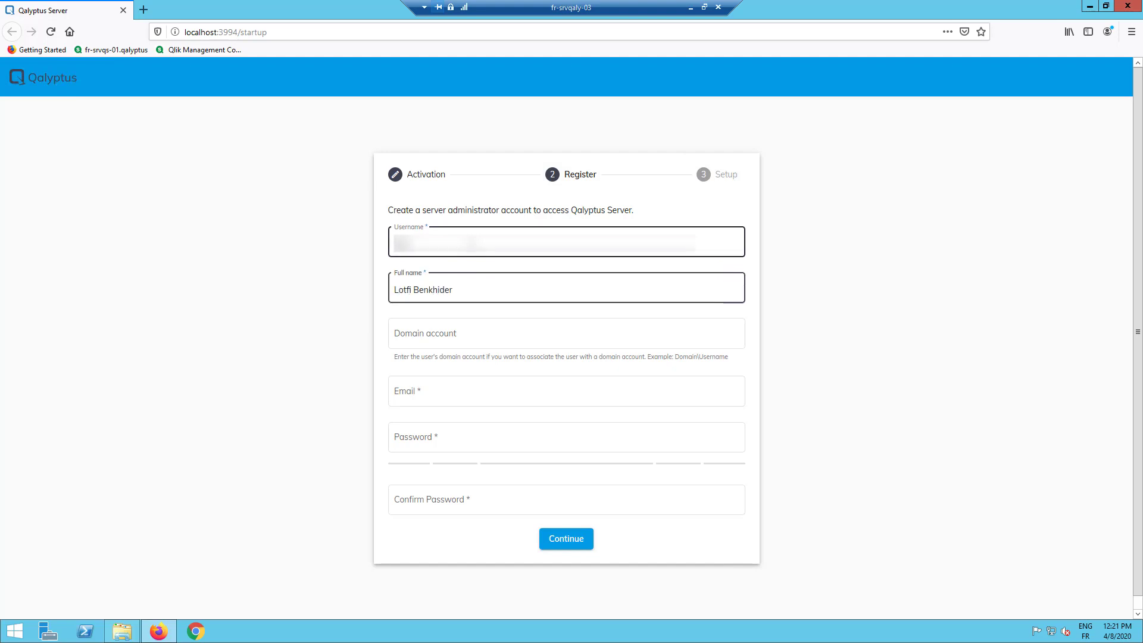
pyautogui.press('Tab')
pyautogui.write('QAL')
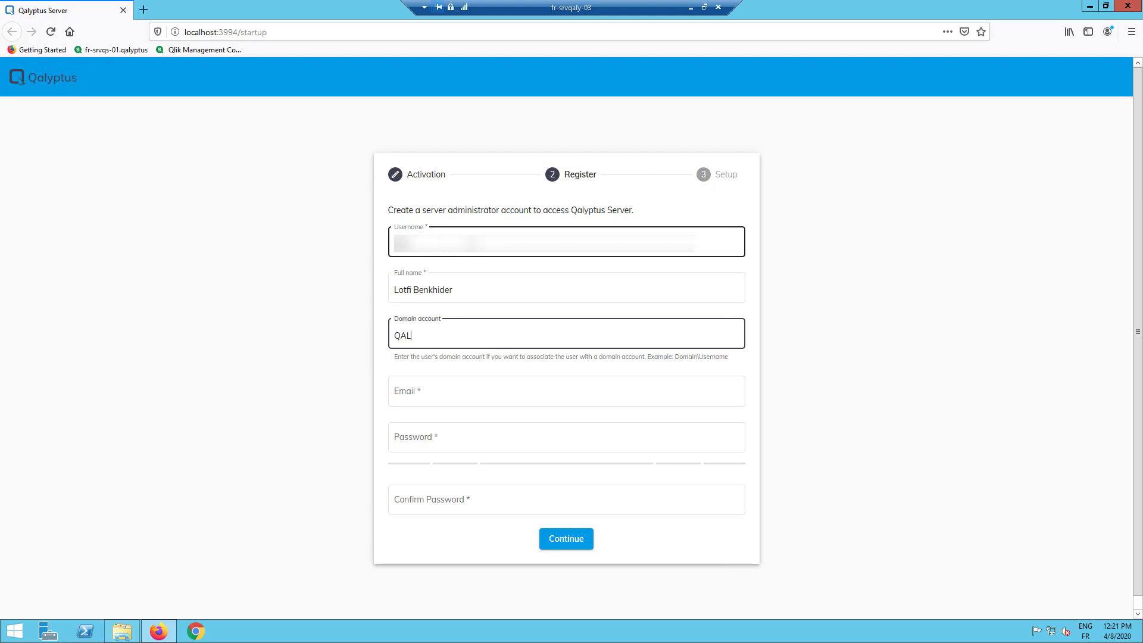
pyautogui.write('YPTUS\\')
pyautogui.write('l')
# - Add the administrator's email and password, submit the account, and run Setup
pyautogui.click(566, 391)
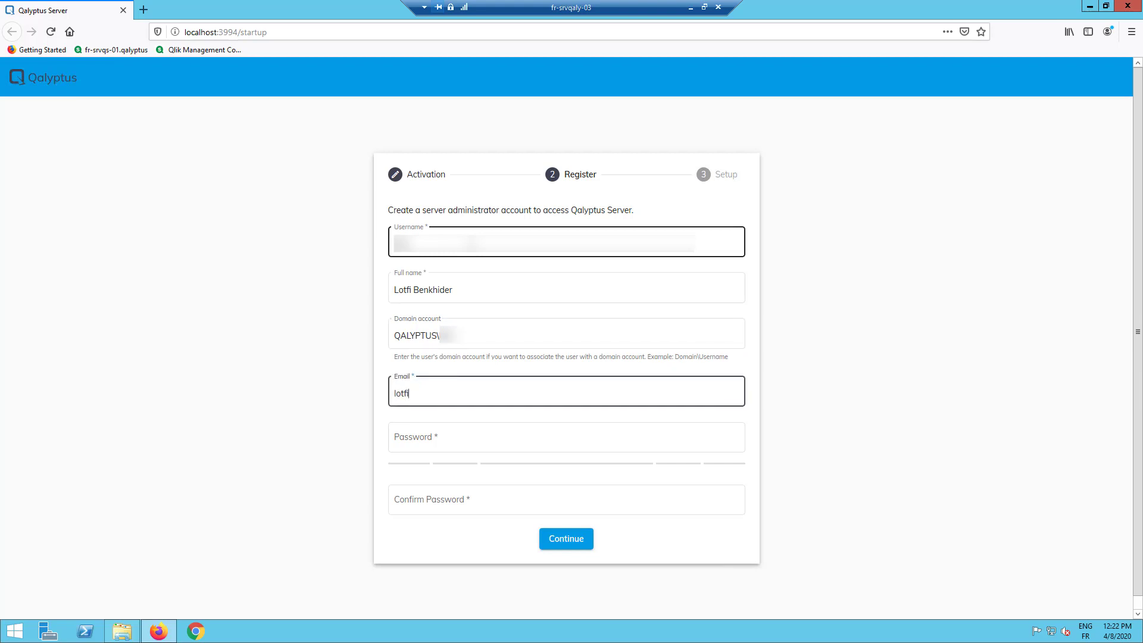
pyautogui.press('Tab')
pyautogui.write('•••')
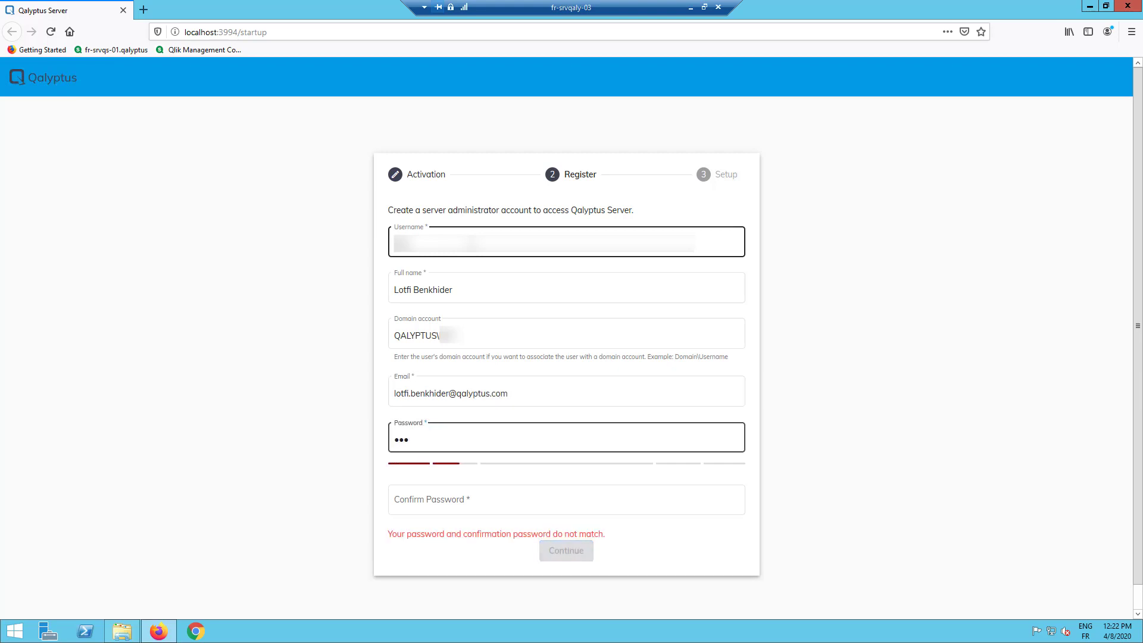
pyautogui.write('•••••••')
pyautogui.press('Tab')
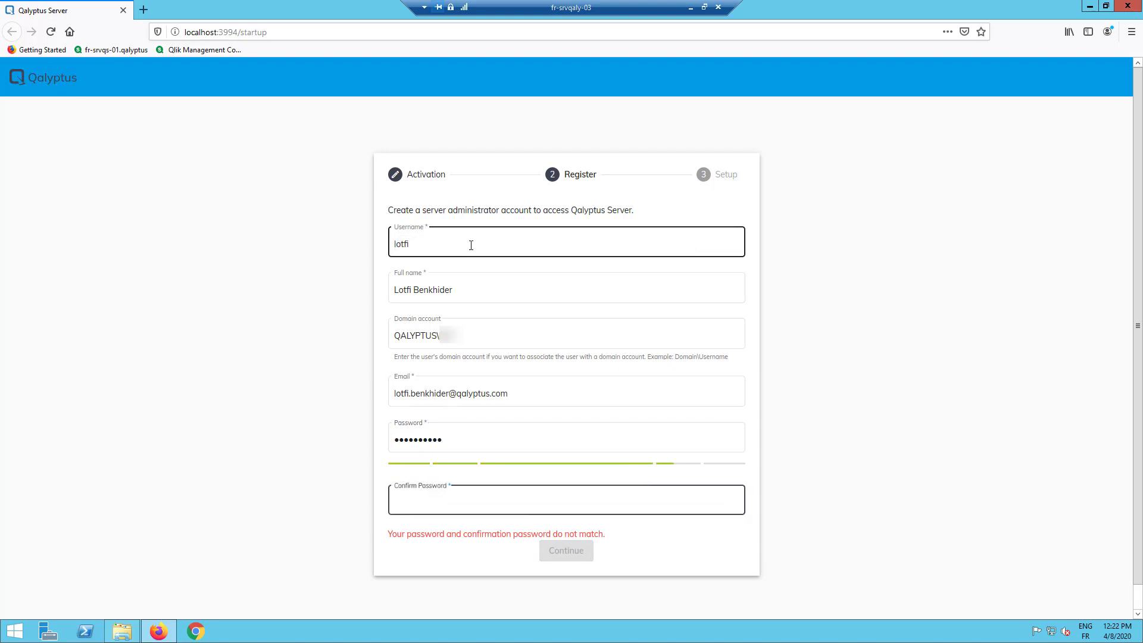
pyautogui.write('••••••••••')
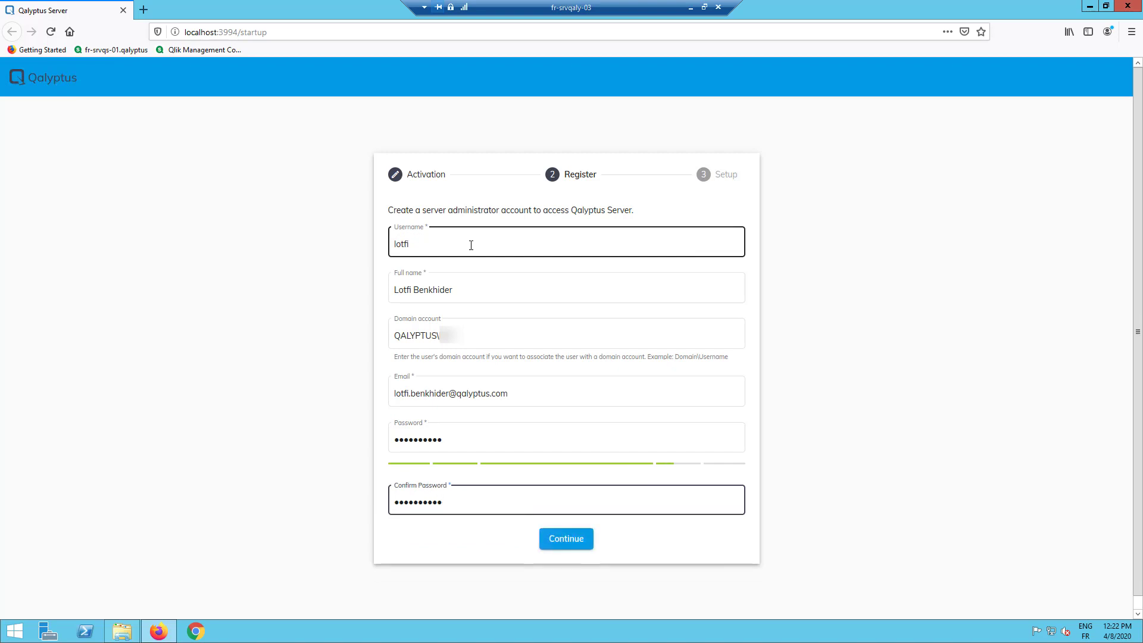
pyautogui.click(568, 539)
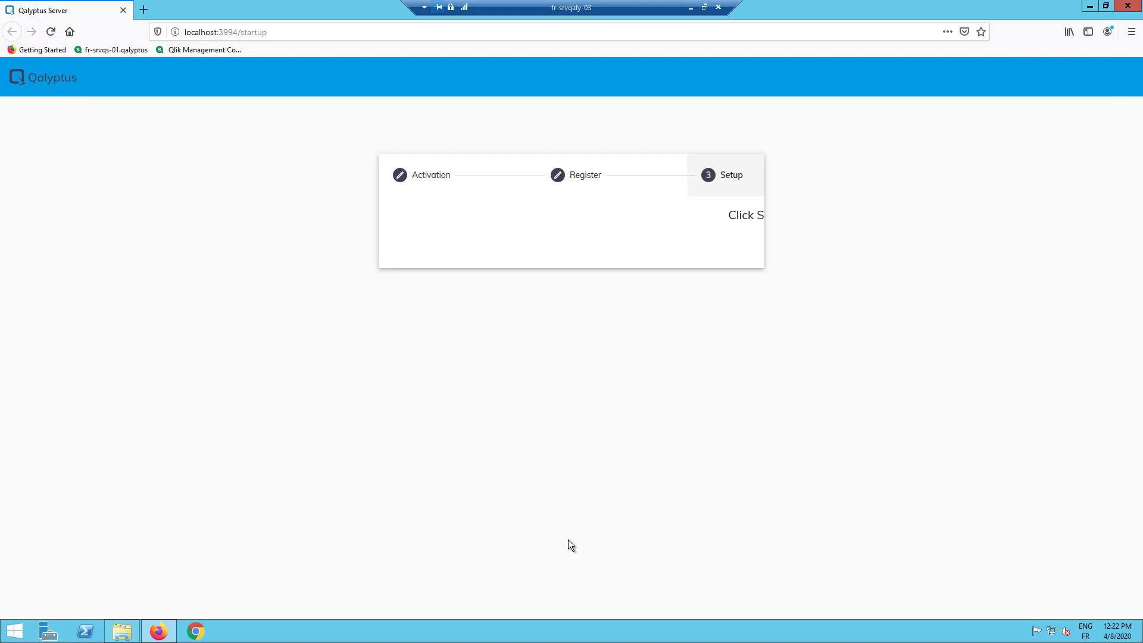
pyautogui.click(601, 242)
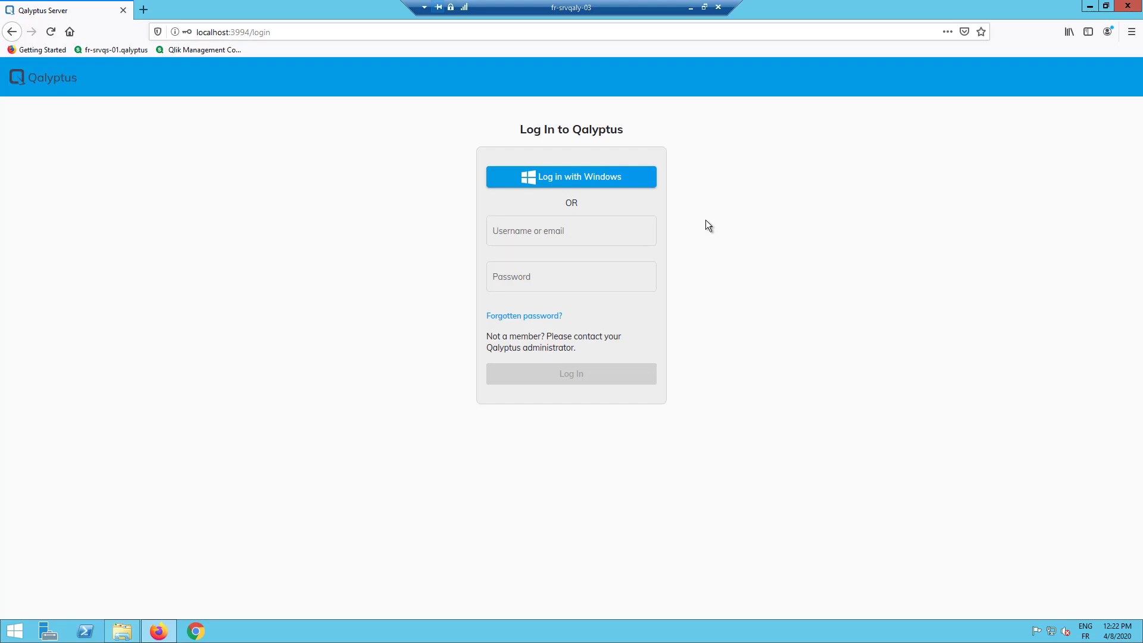
# - Launch Windows Firewall with Advanced Security and start a new inbound rule
pyautogui.click(13, 635)
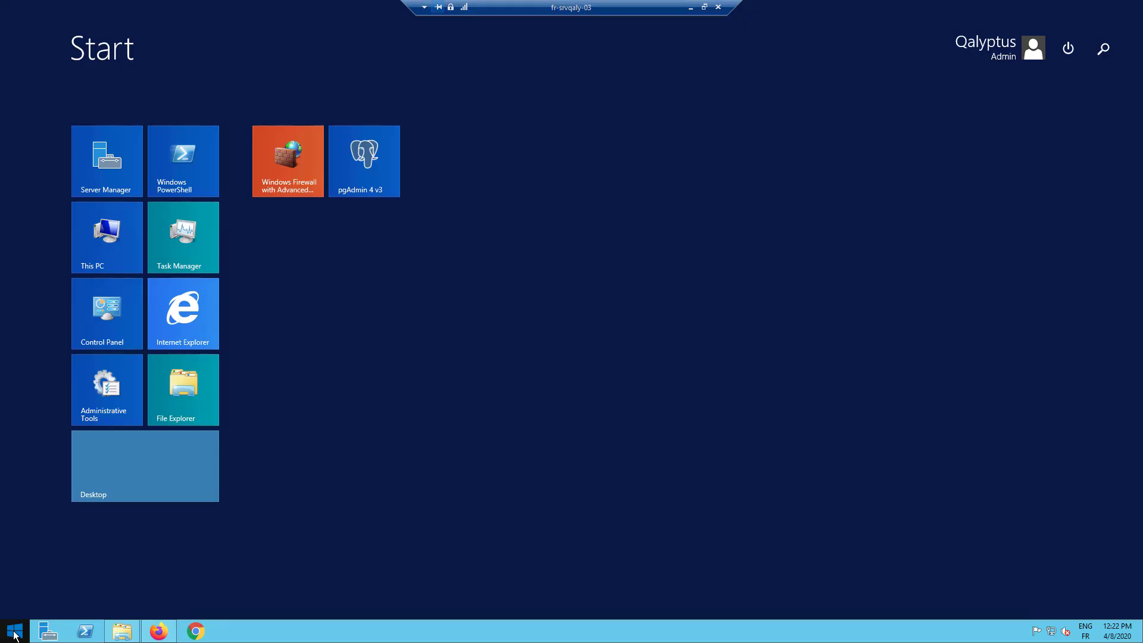
pyautogui.click(278, 164)
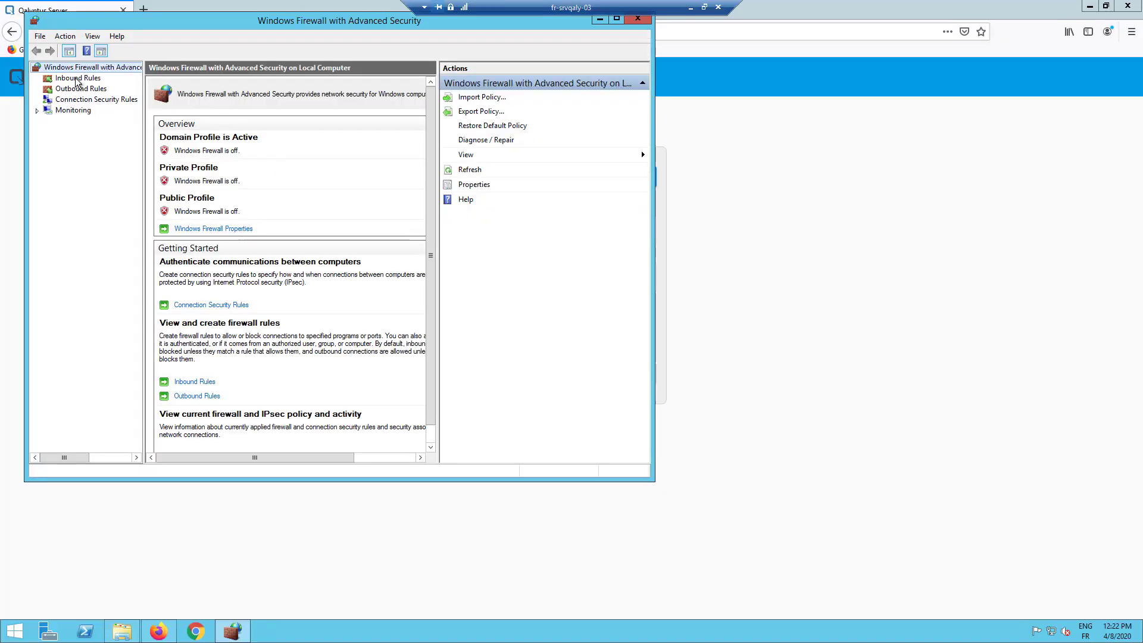
pyautogui.click(76, 80)
pyautogui.rightClick(76, 79)
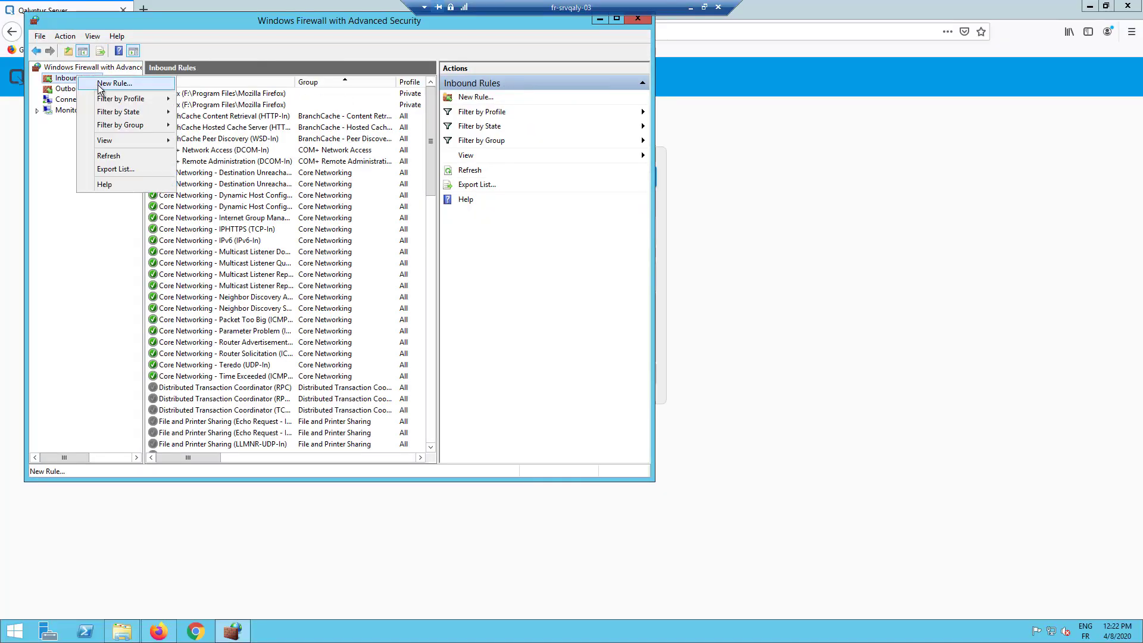
pyautogui.click(100, 86)
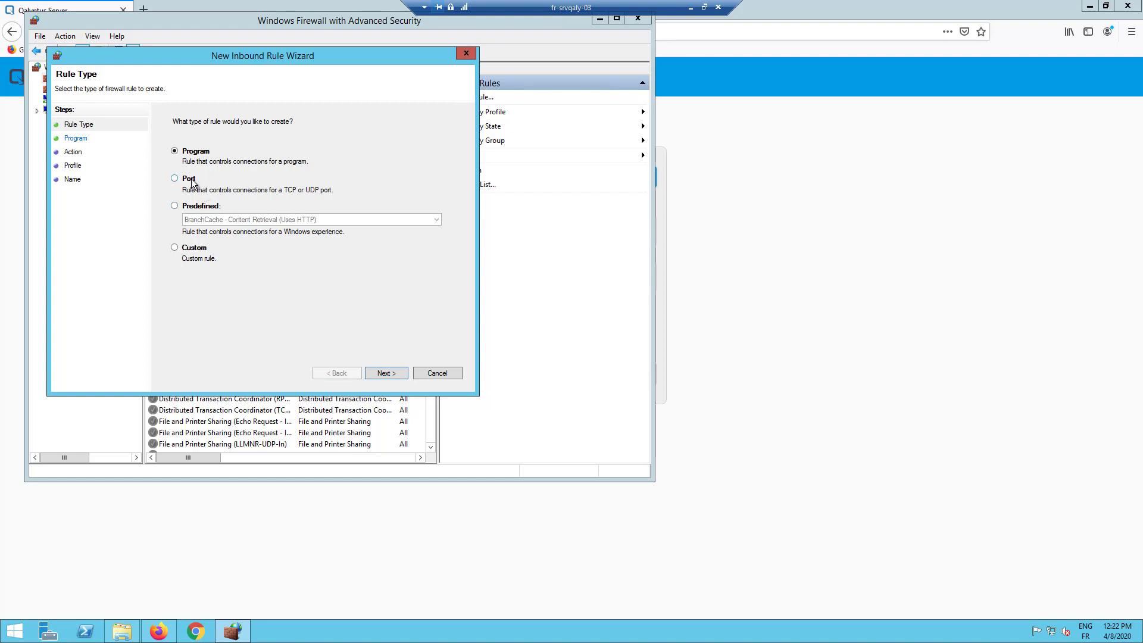
# - Make it a port rule allowing TCP 3994 on all profiles, named 'Qalyptus Server'
pyautogui.click(192, 182)
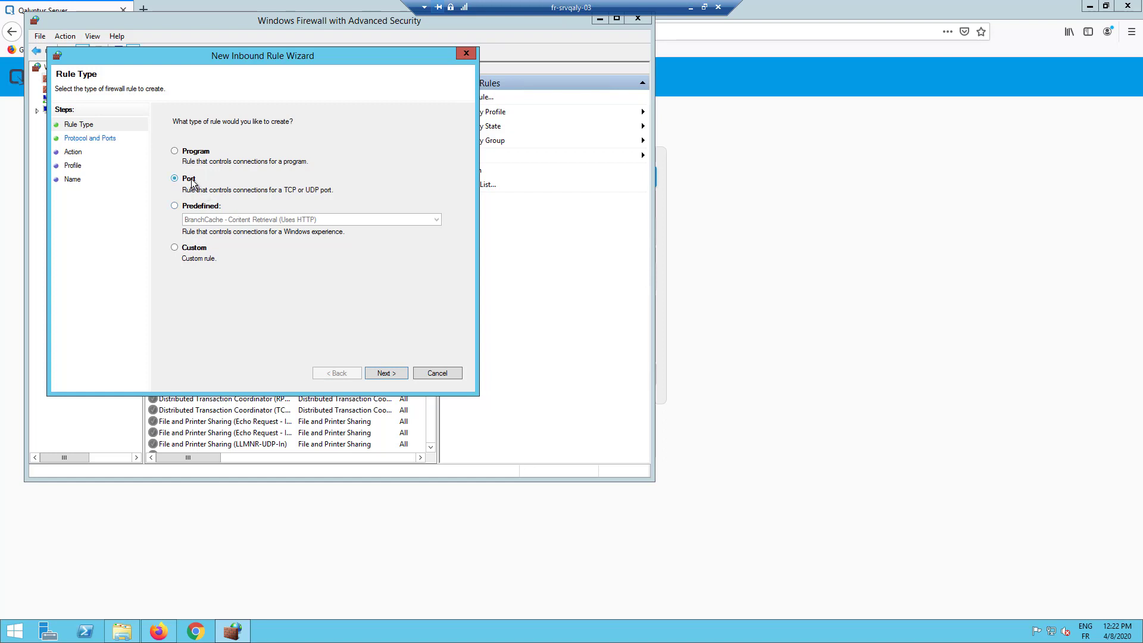
pyautogui.click(385, 373)
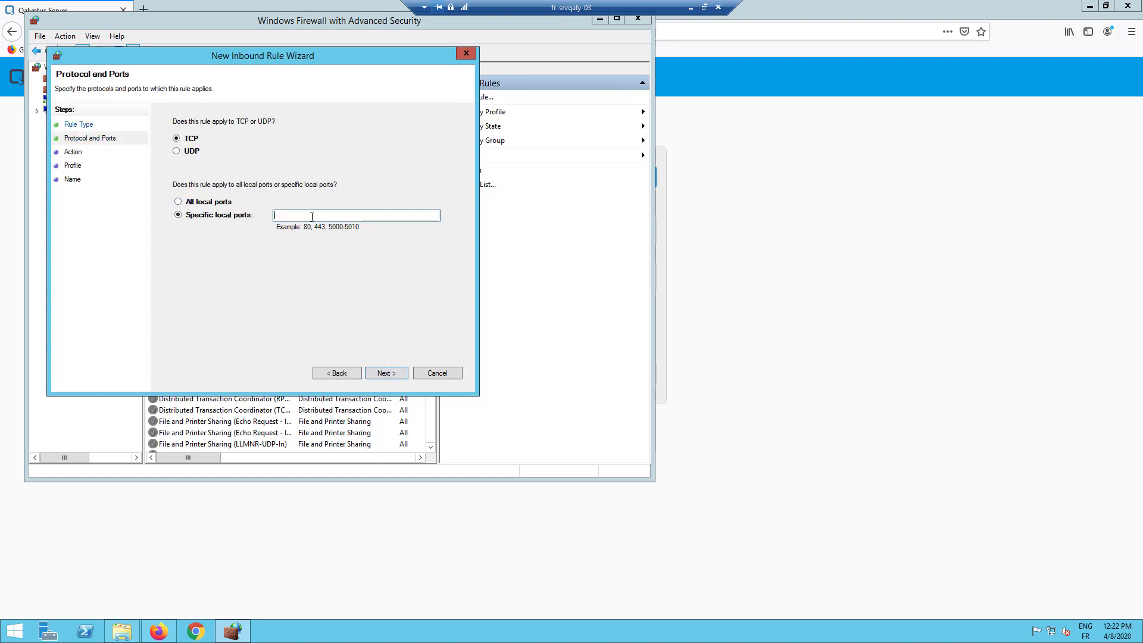
pyautogui.write('3994')
pyautogui.click(385, 372)
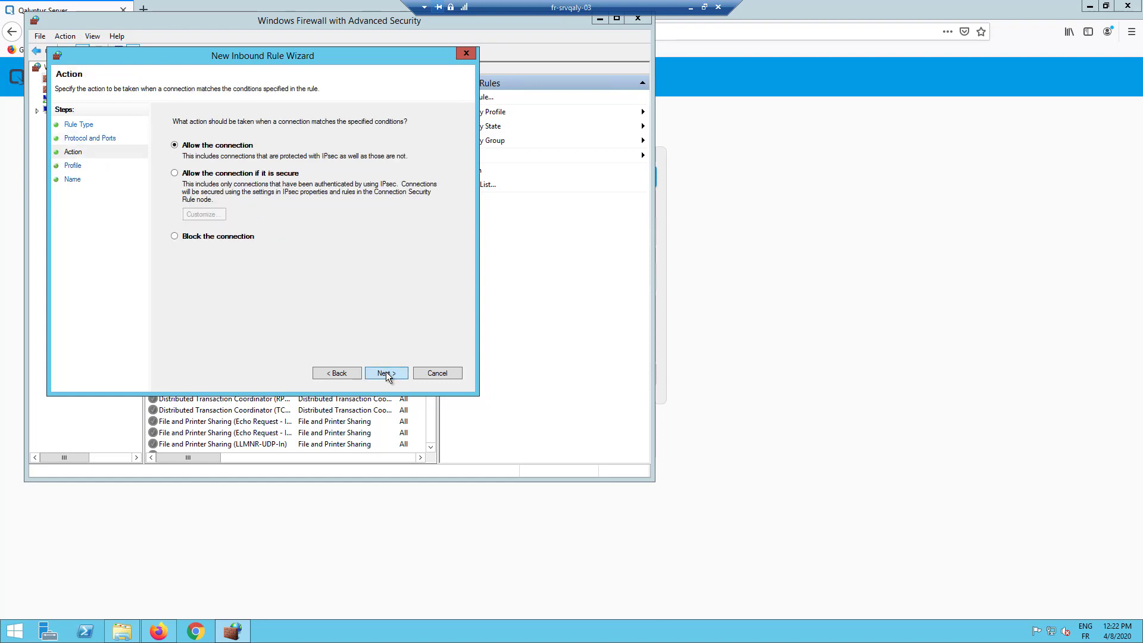
pyautogui.click(386, 372)
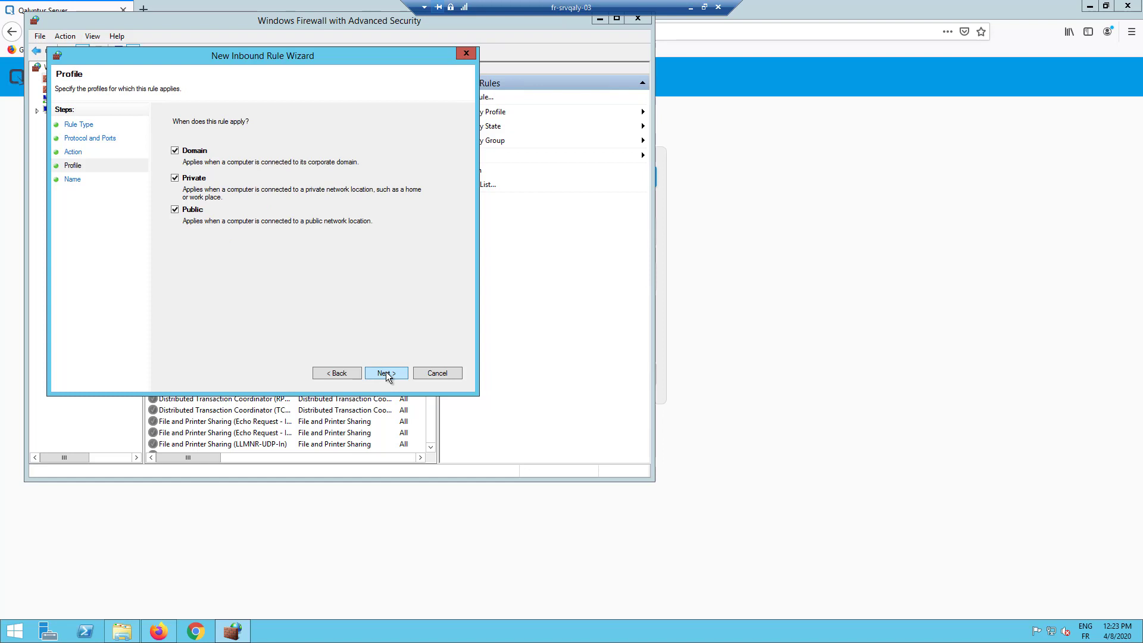
pyautogui.click(386, 373)
pyautogui.write('Q')
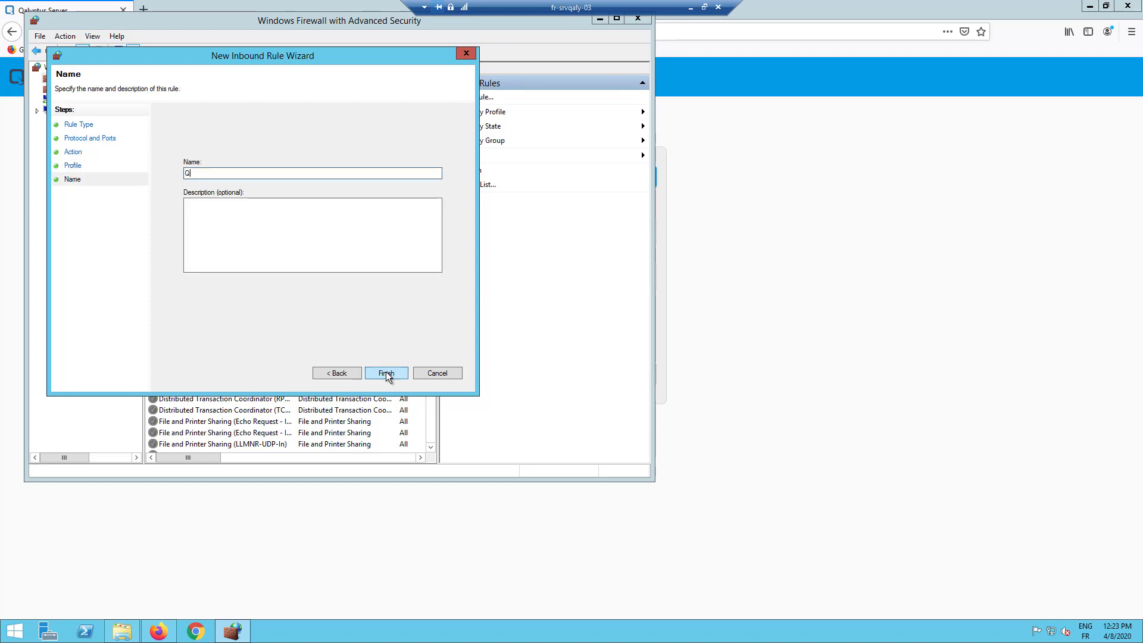
pyautogui.write('alyptus Server')
pyautogui.click(381, 374)
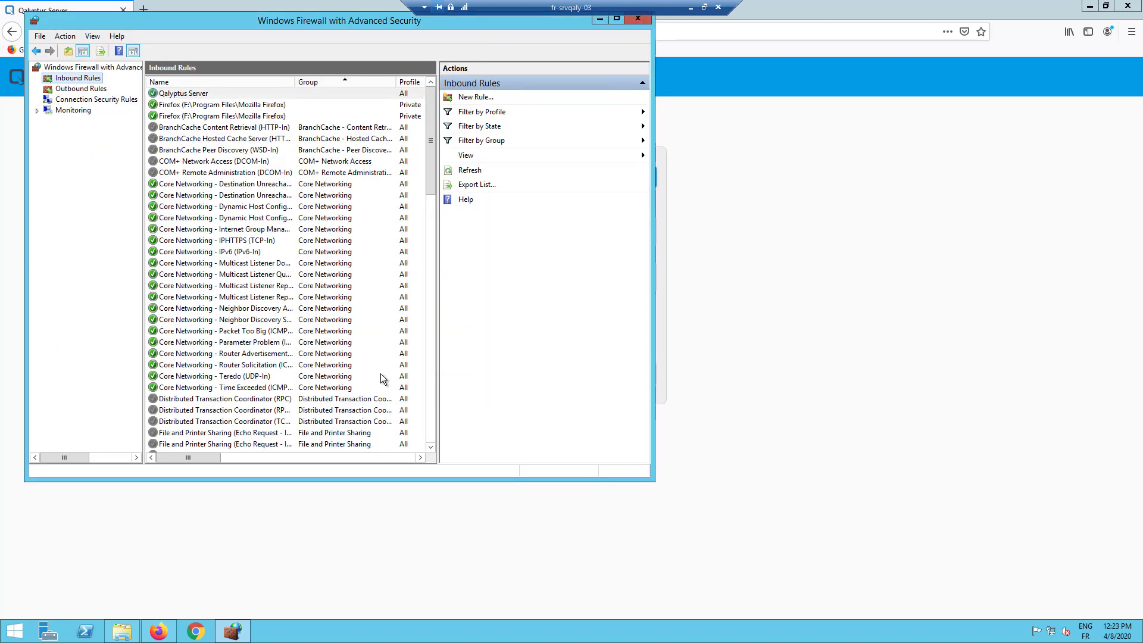
# - Close the firewall console and load fr-srvqaly-03.qalyptus.com:3994 in a new local browser tab
pyautogui.click(642, 18)
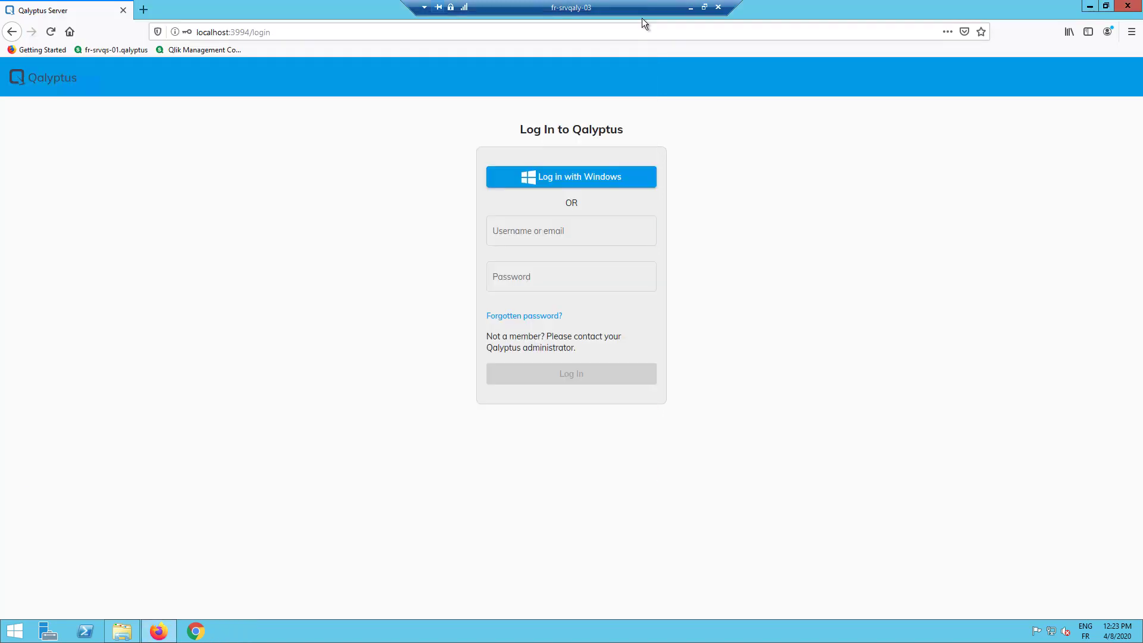
pyautogui.click(690, 8)
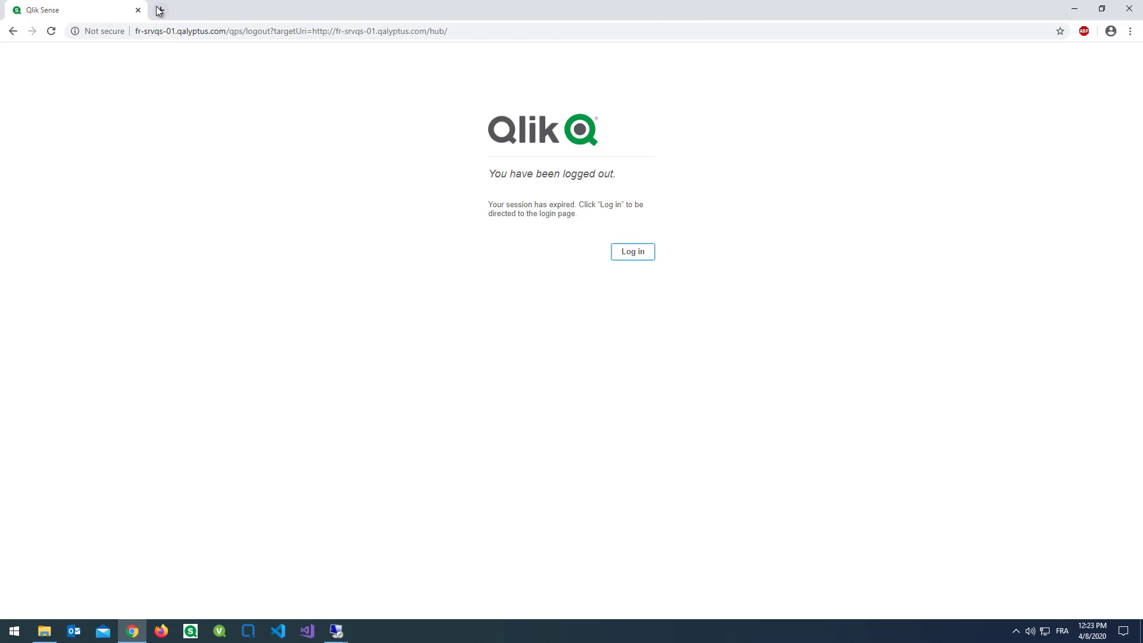
pyautogui.click(161, 10)
pyautogui.write('fr')
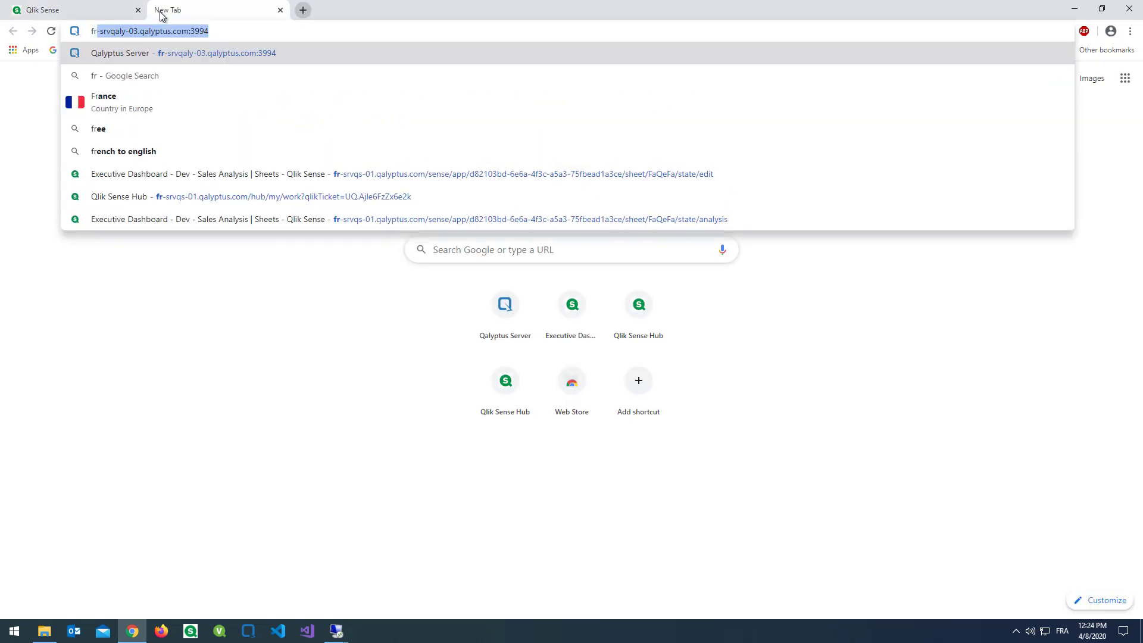
pyautogui.press('Return')
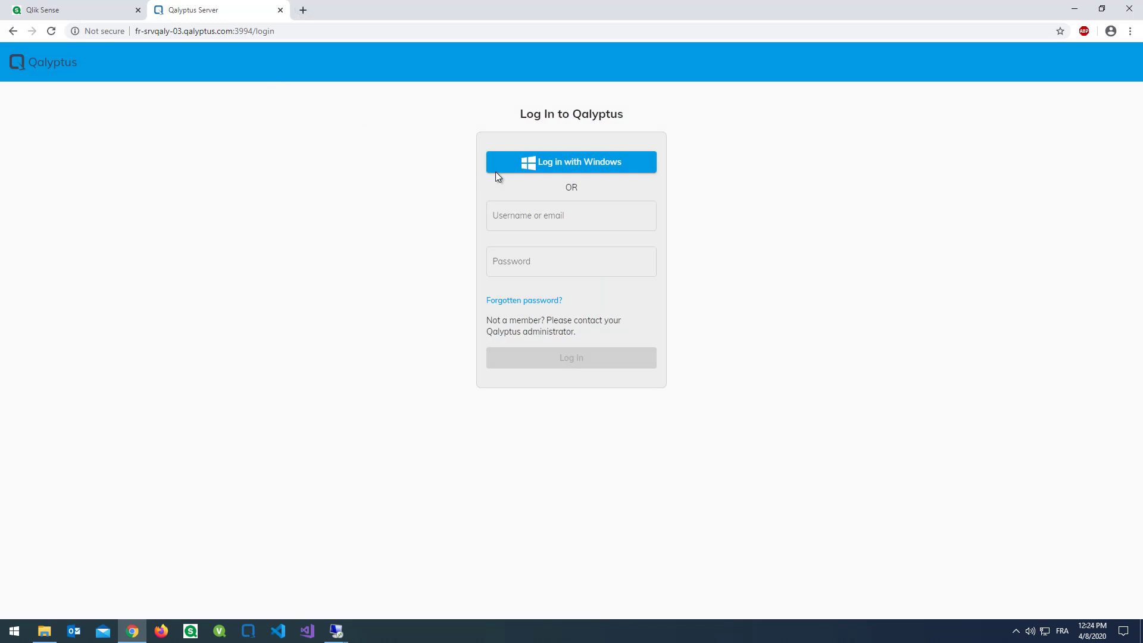
# - Log in with Windows credentials and decline saving the password in the browser
pyautogui.click(560, 171)
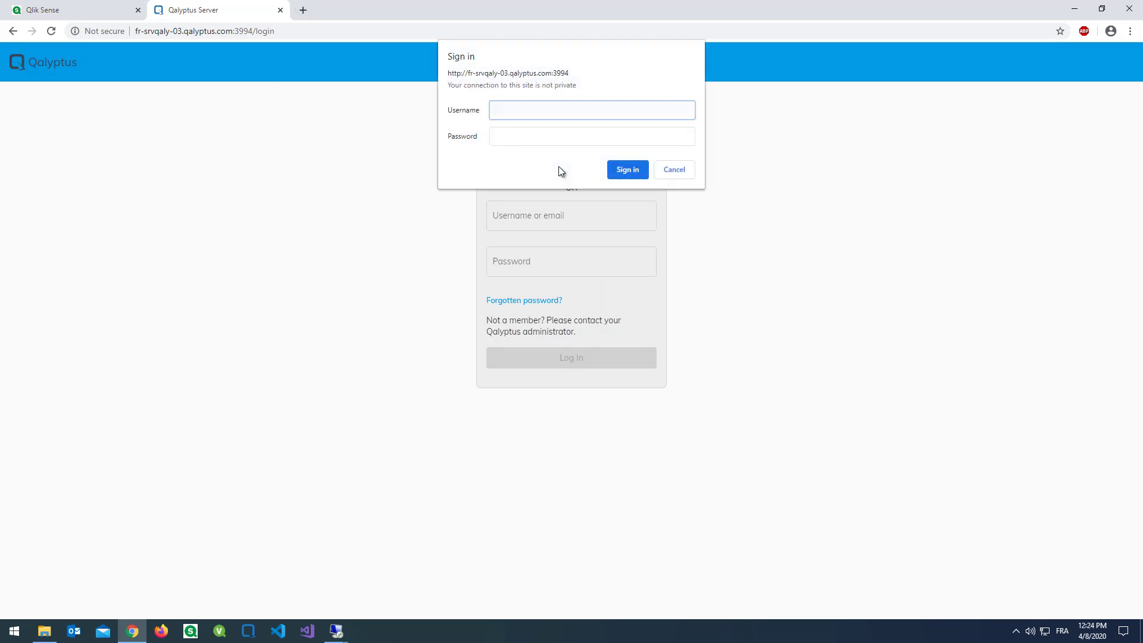
pyautogui.press('Tab')
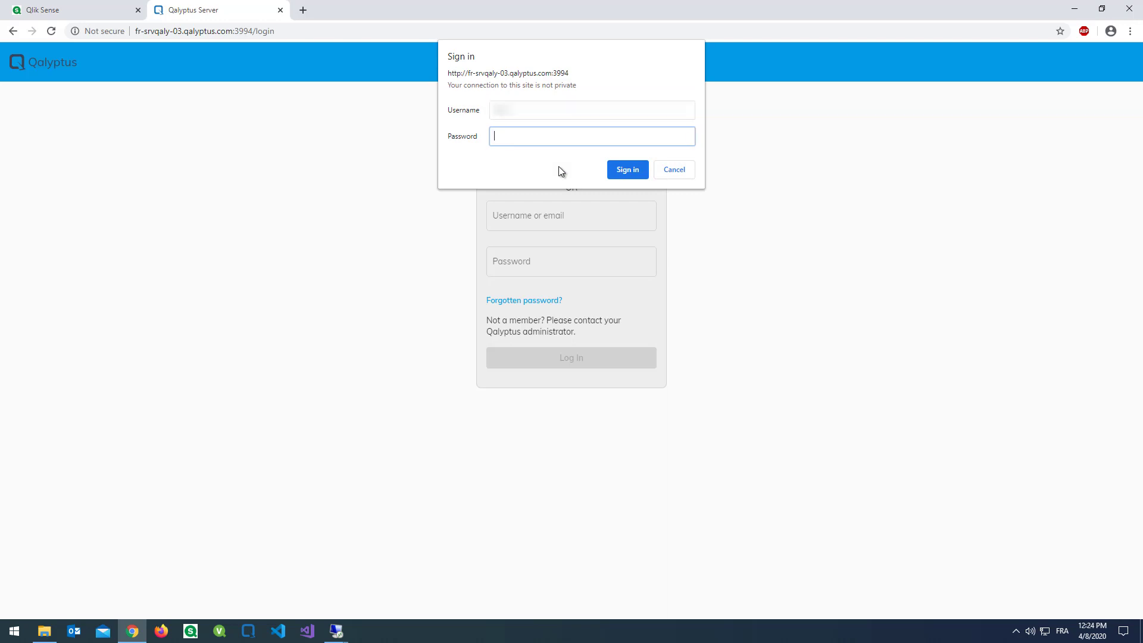
pyautogui.write('xxxxxxxxx')
pyautogui.click(640, 167)
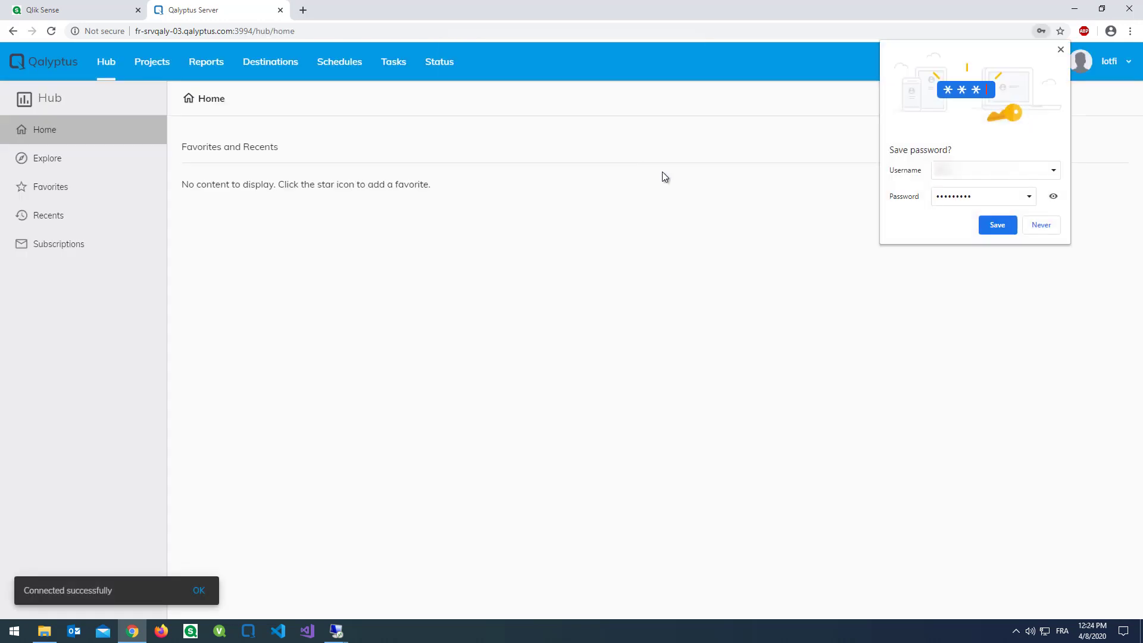
pyautogui.click(1041, 225)
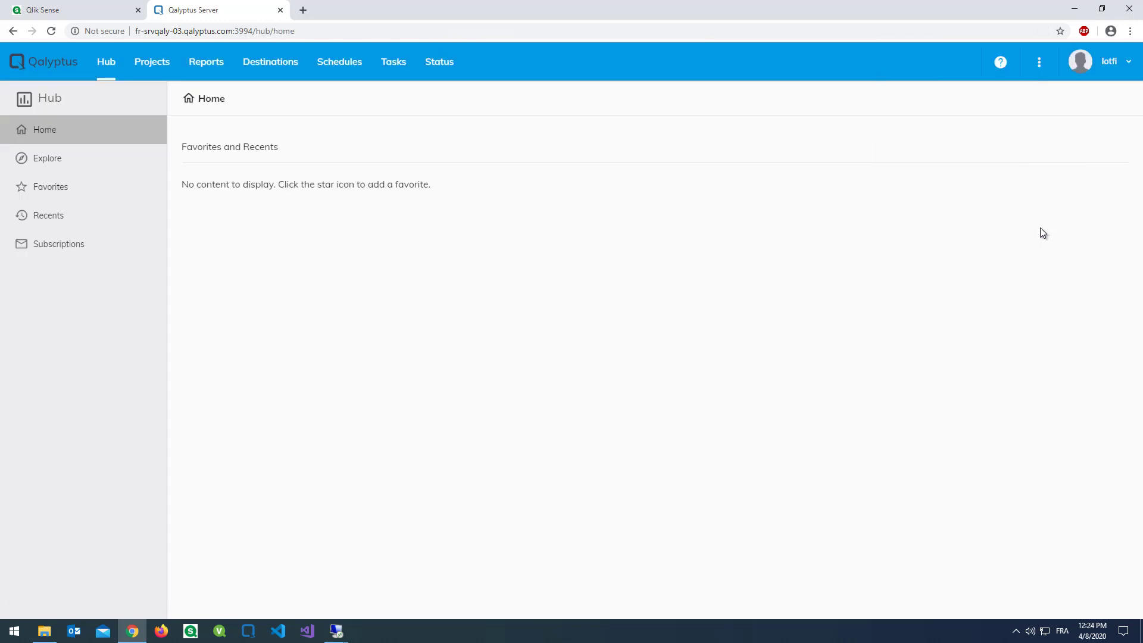
# - From System settings, start a new SMTP mail server named 'Qalyptus SMTP Server'
pyautogui.click(1040, 66)
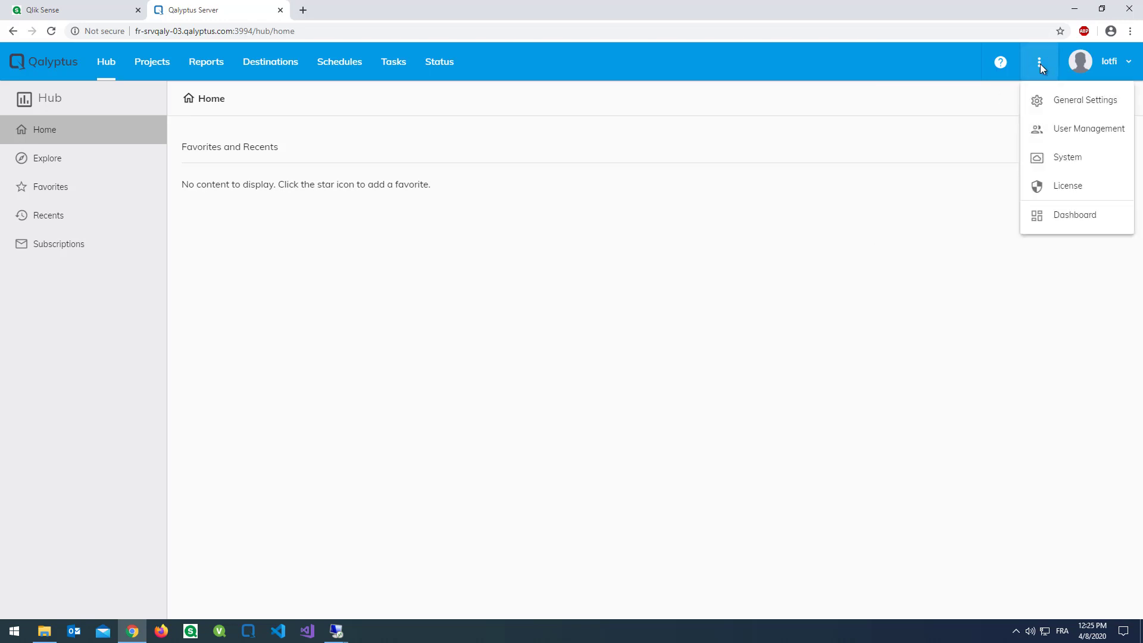
pyautogui.click(1075, 160)
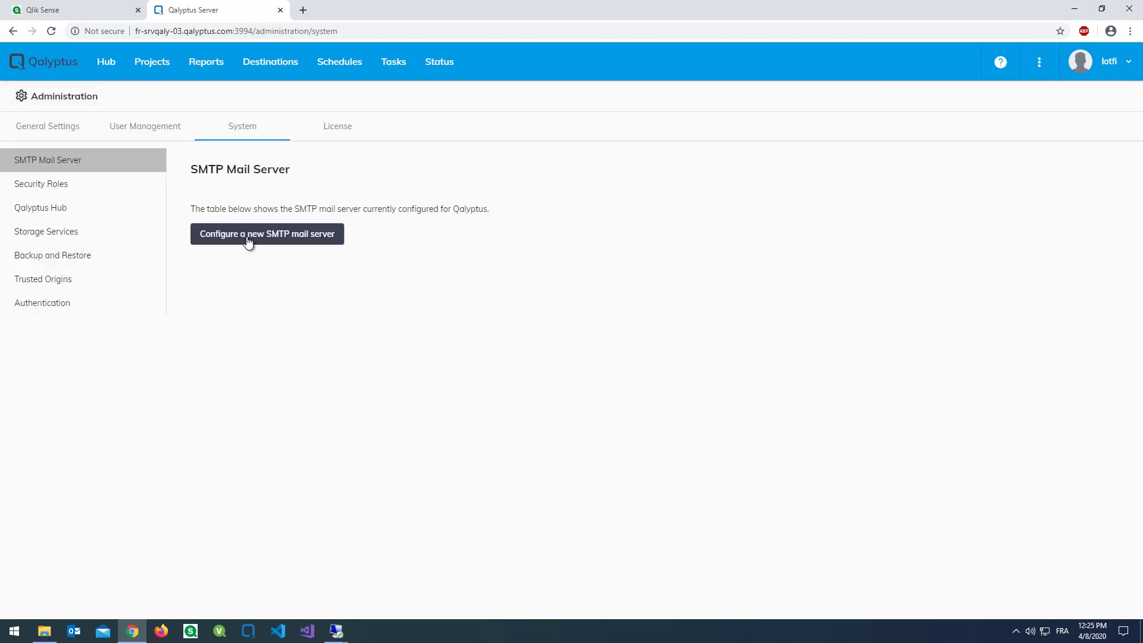
pyautogui.click(249, 235)
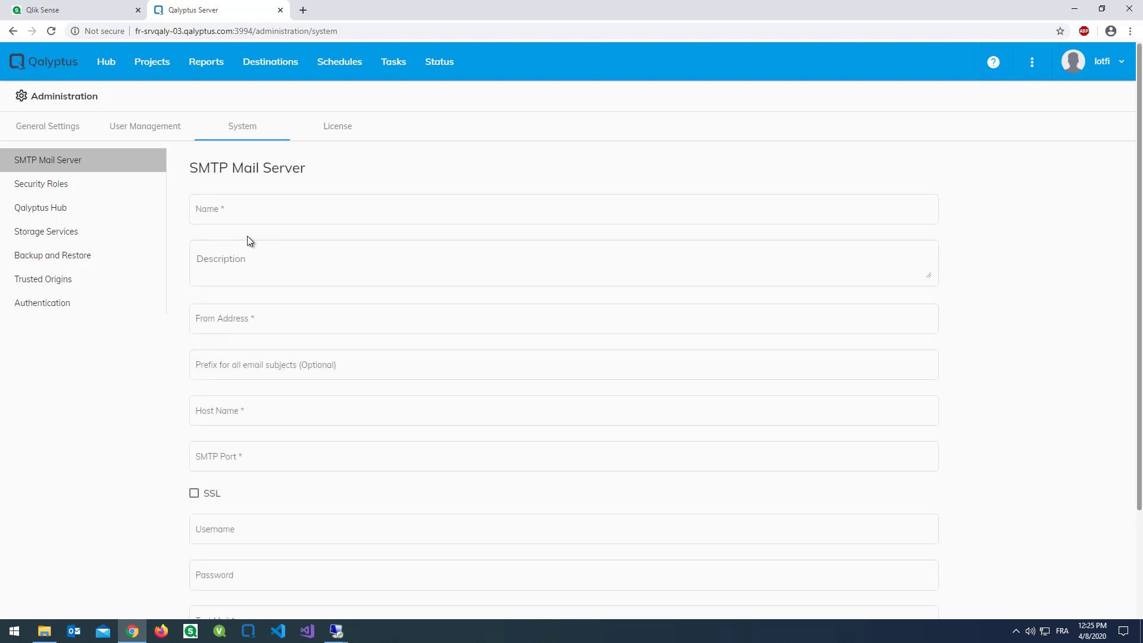
pyautogui.click(248, 212)
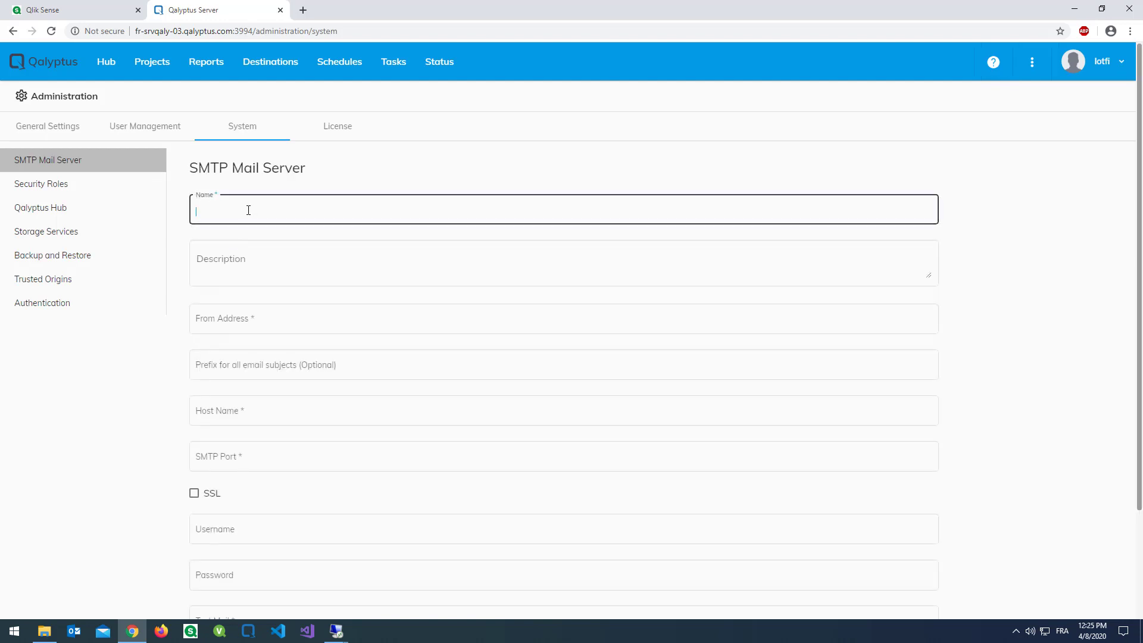
pyautogui.write('Qalyptus SMTP Server')
# - Fill in the no-reply sender address, the SMTP host name, and port 465
pyautogui.click(231, 319)
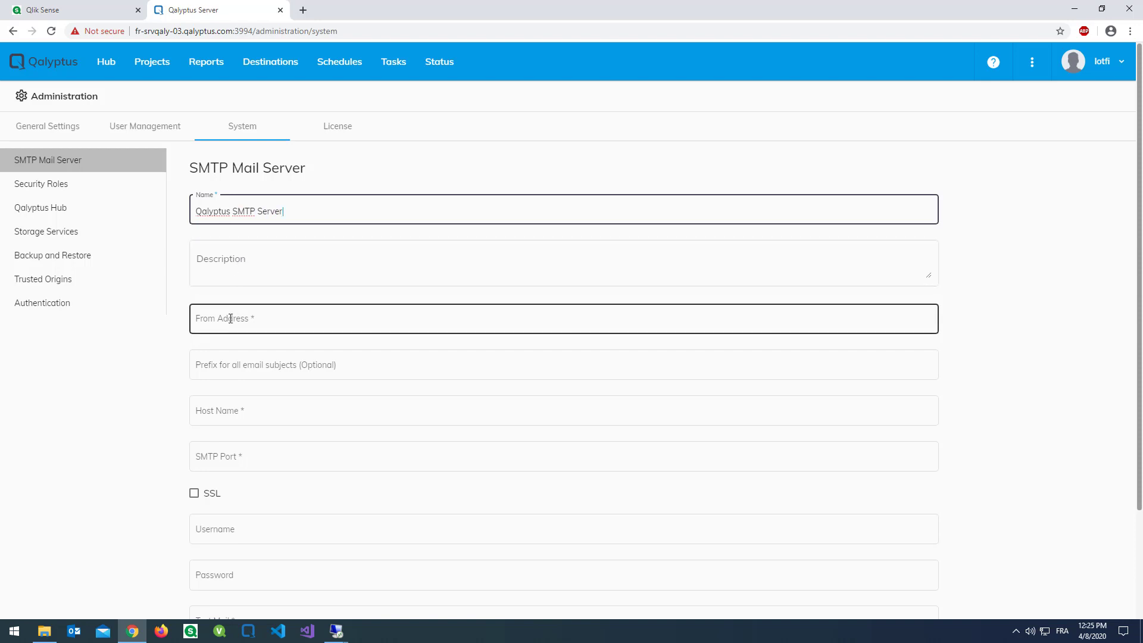
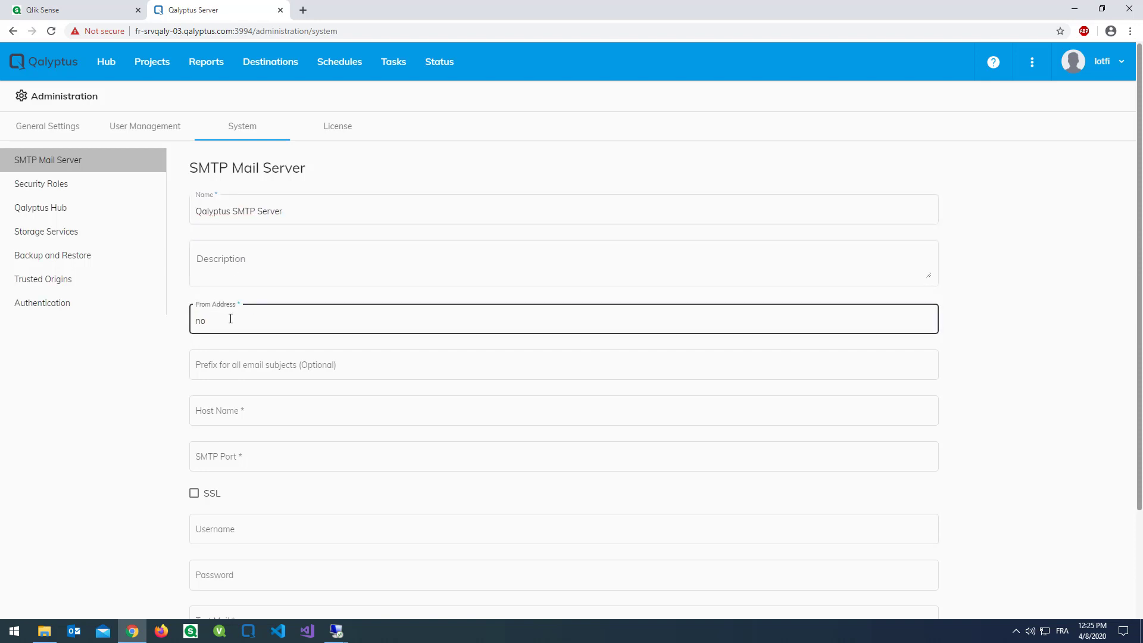
pyautogui.press('Tab')
pyautogui.press('Tab')
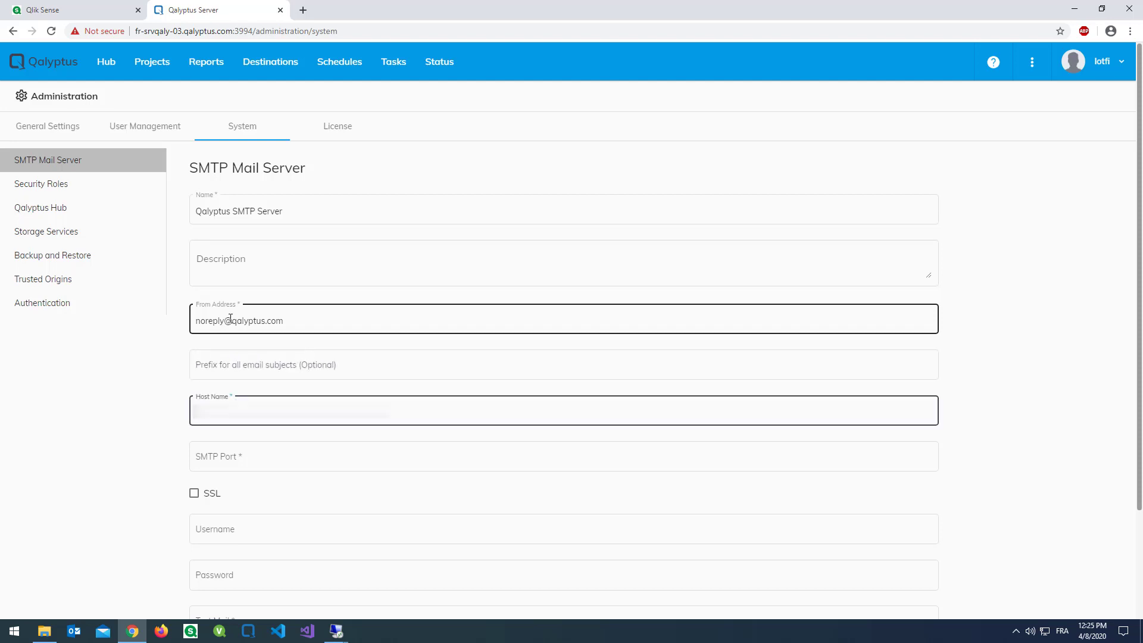
pyautogui.write('sm')
pyautogui.write('t')
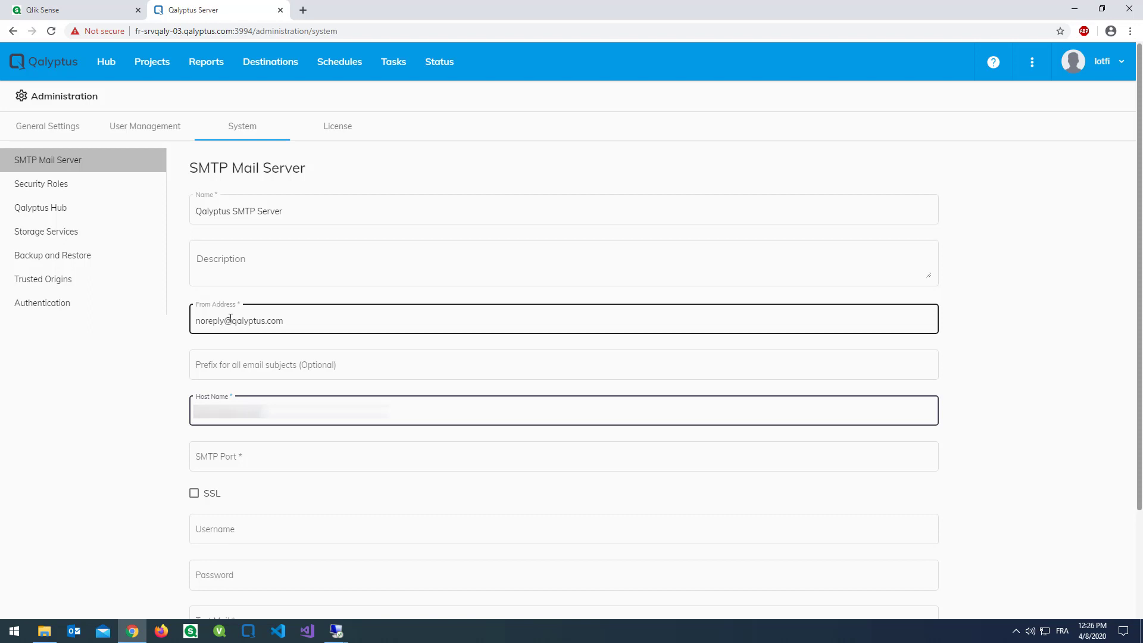
pyautogui.press('Tab')
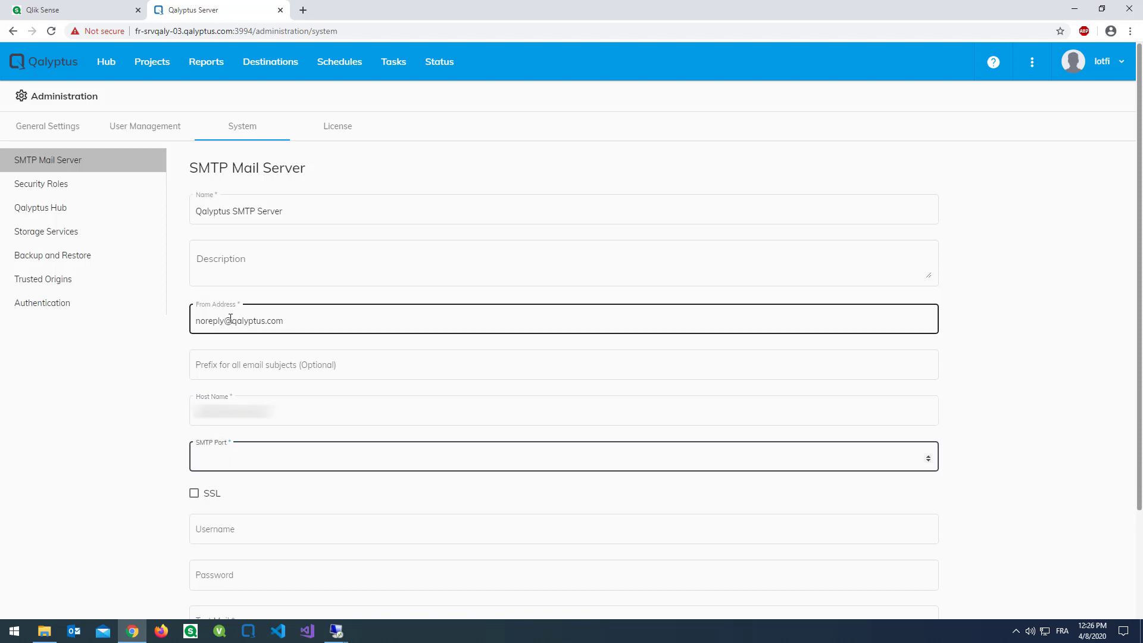
pyautogui.write('465')
# - Enable SSL and enter the SMTP username and password
pyautogui.click(194, 495)
pyautogui.scroll(-3, 334, 483)
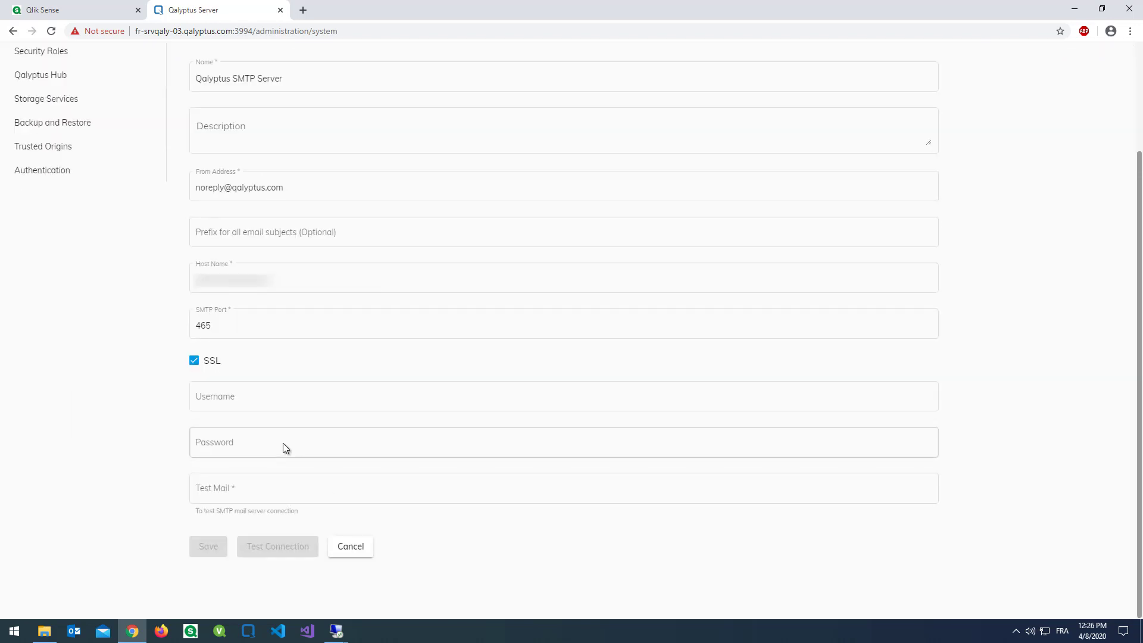
pyautogui.click(286, 399)
pyautogui.hotkey('ctrl', 'v')
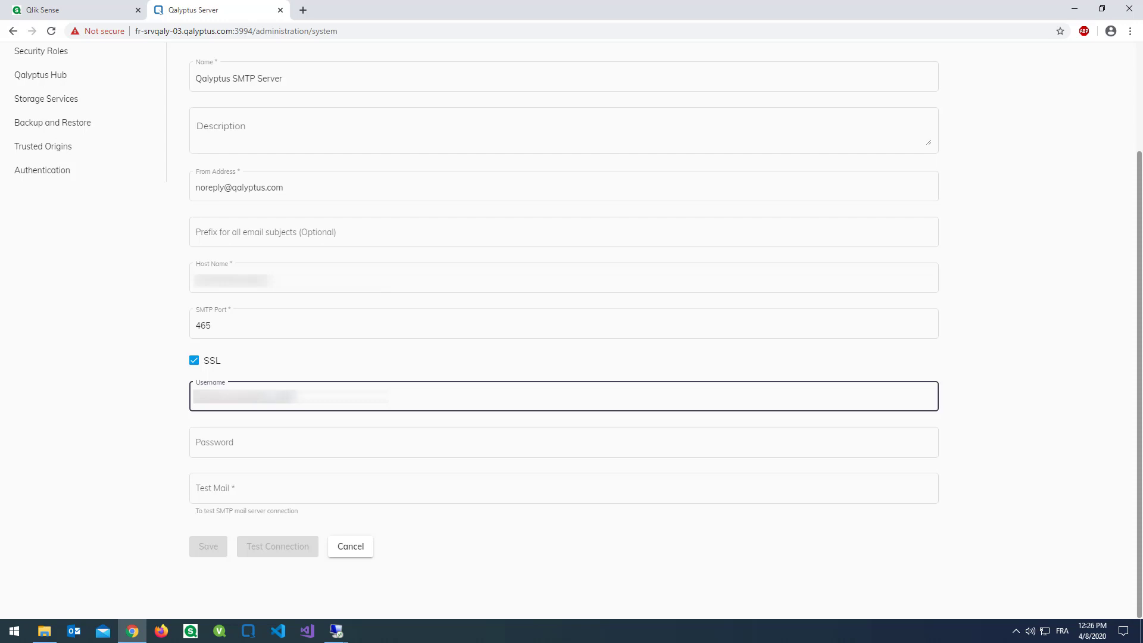
pyautogui.click(563, 442)
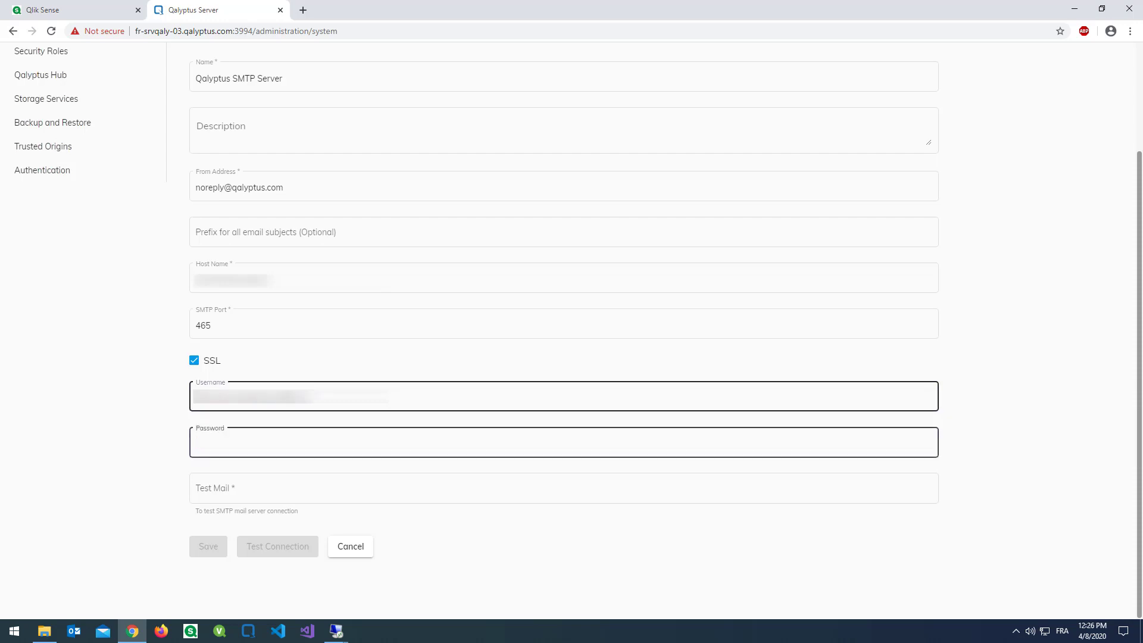
pyautogui.write('•••••••••')
# - Enter a test mail recipient, run a successful connection test, and save the mail server
pyautogui.click(196, 490)
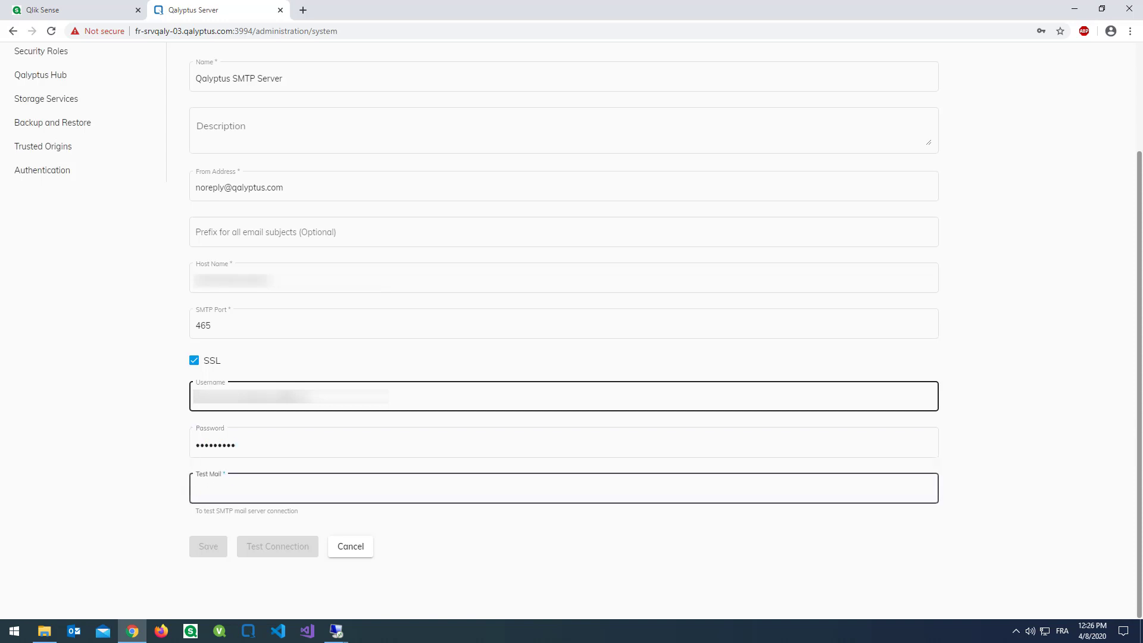
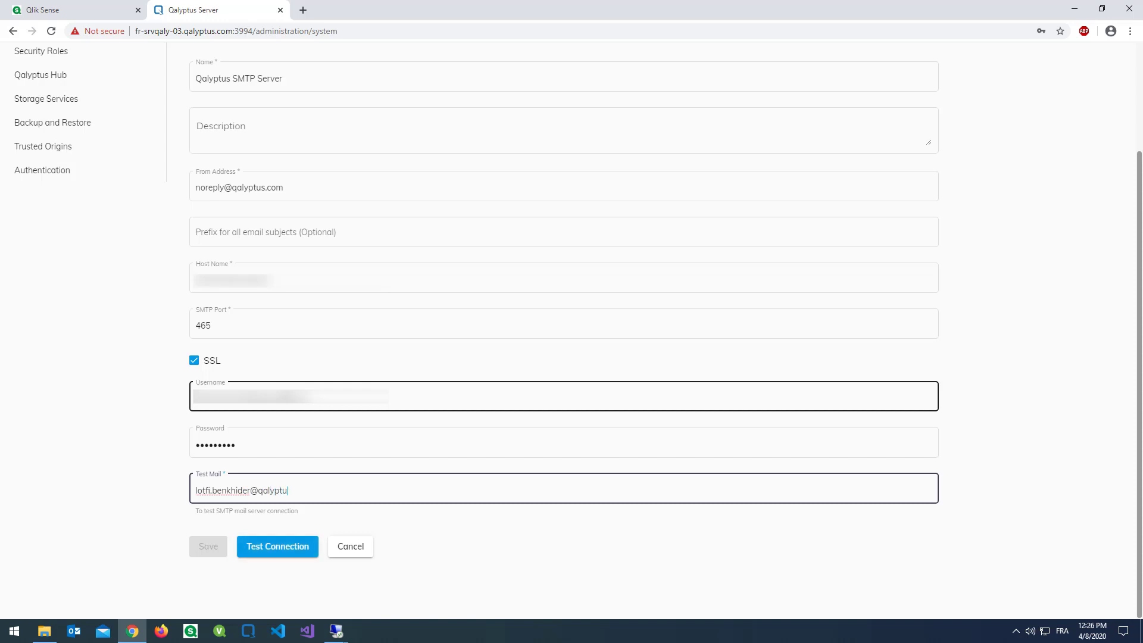
pyautogui.click(284, 547)
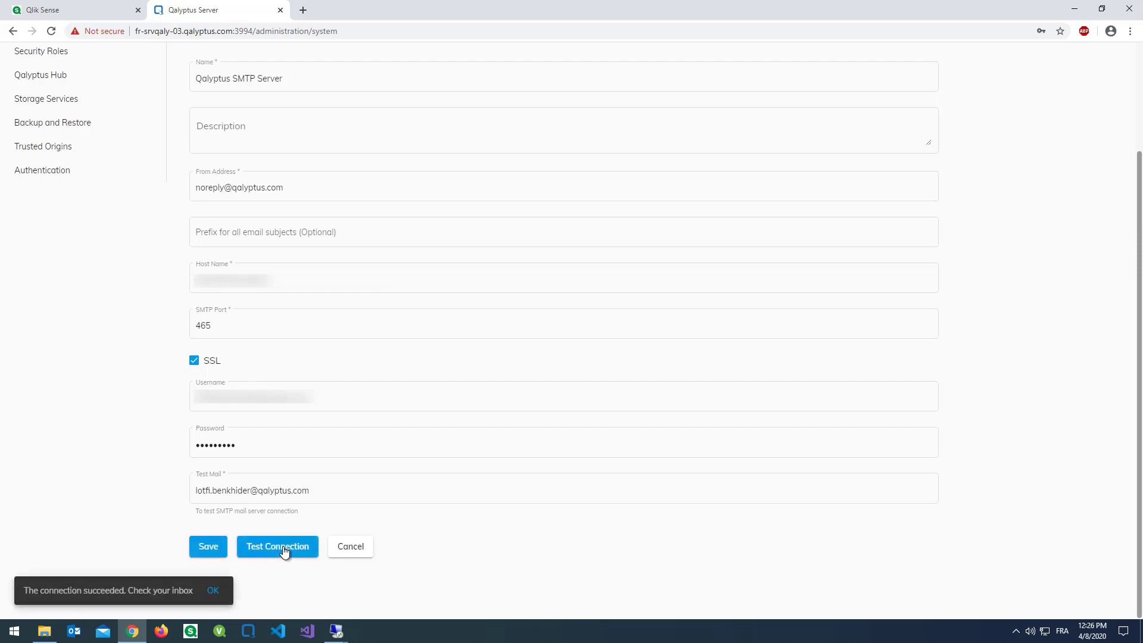
pyautogui.click(206, 545)
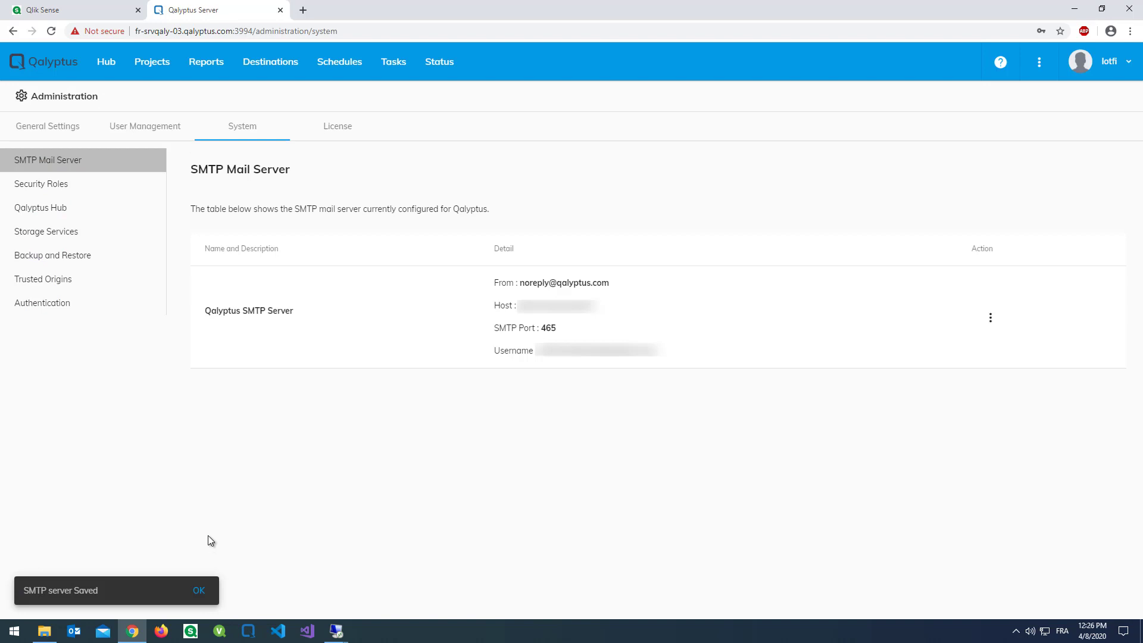
# - Add a new trusted origin named 'Qlik Sense'
pyautogui.click(60, 289)
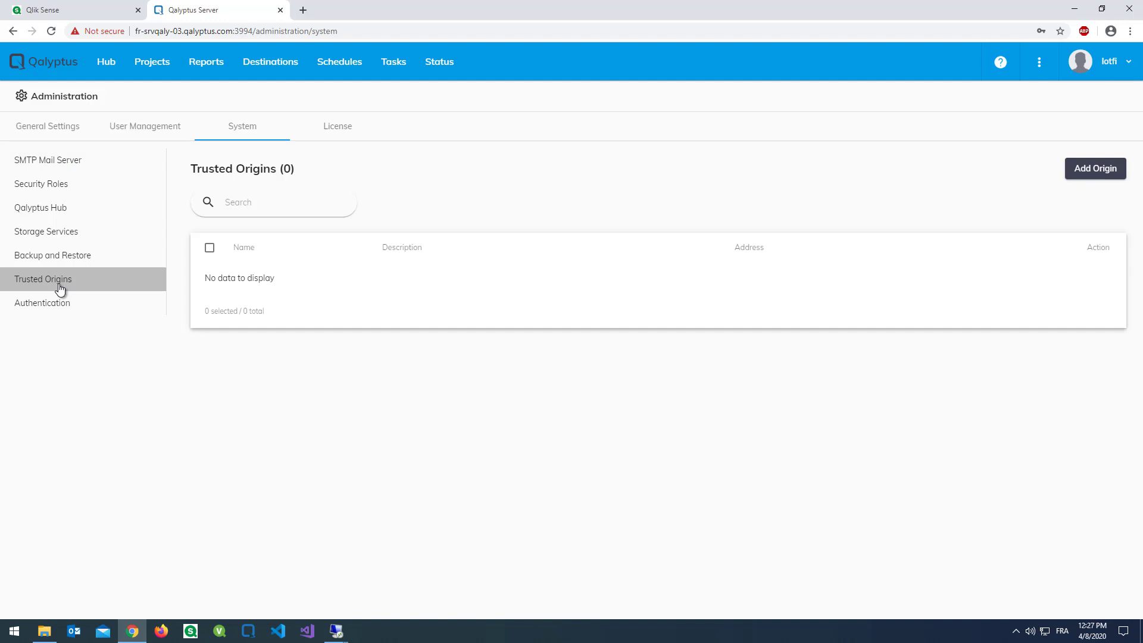
pyautogui.click(1082, 171)
pyautogui.click(260, 198)
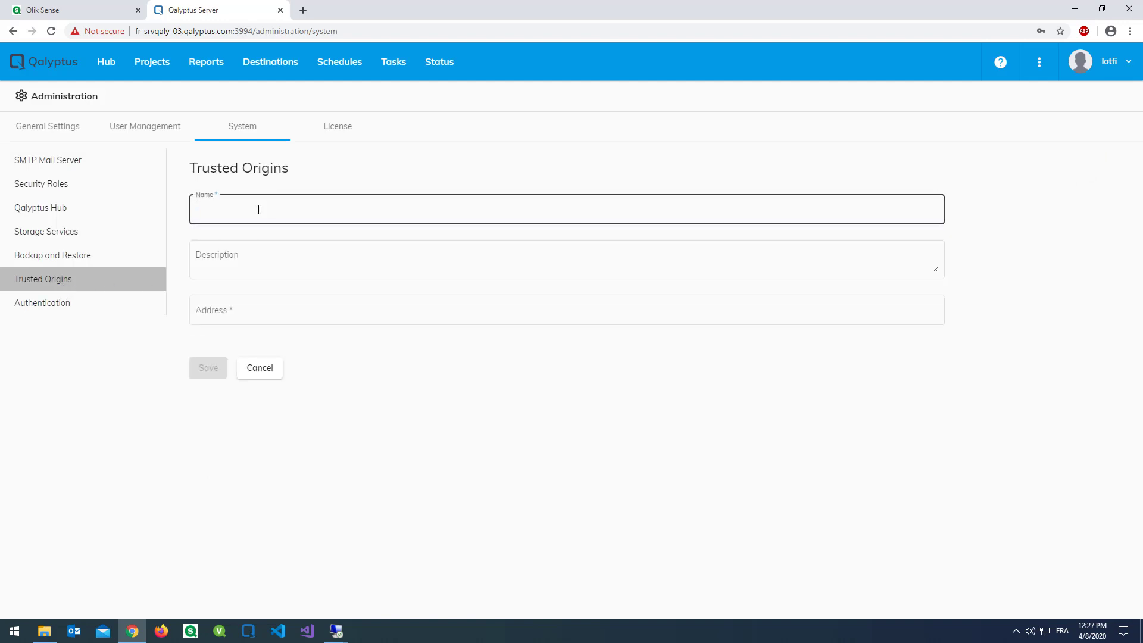
pyautogui.write('Q')
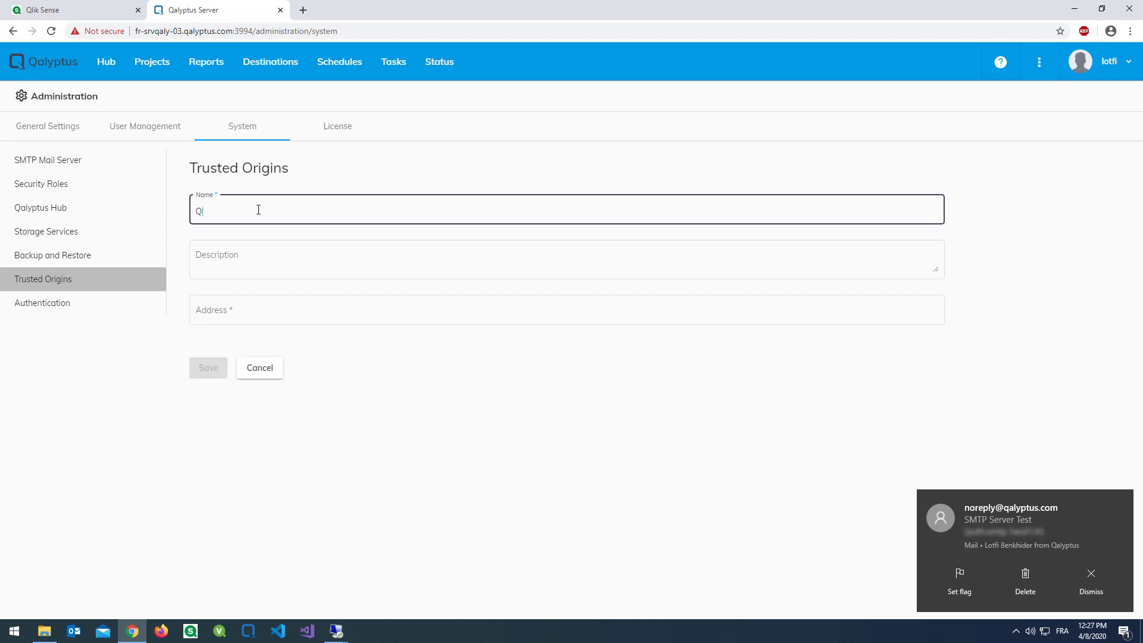
pyautogui.write('lik')
pyautogui.hotkey('ctrl', 'a')
pyautogui.write('Sense')
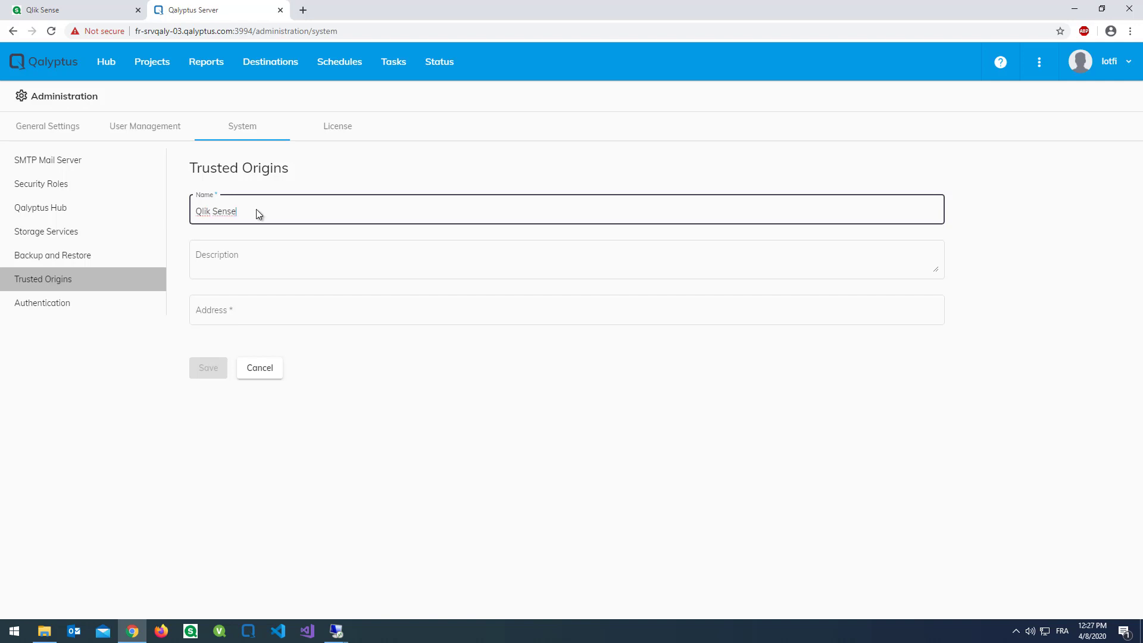
pyautogui.click(94, 12)
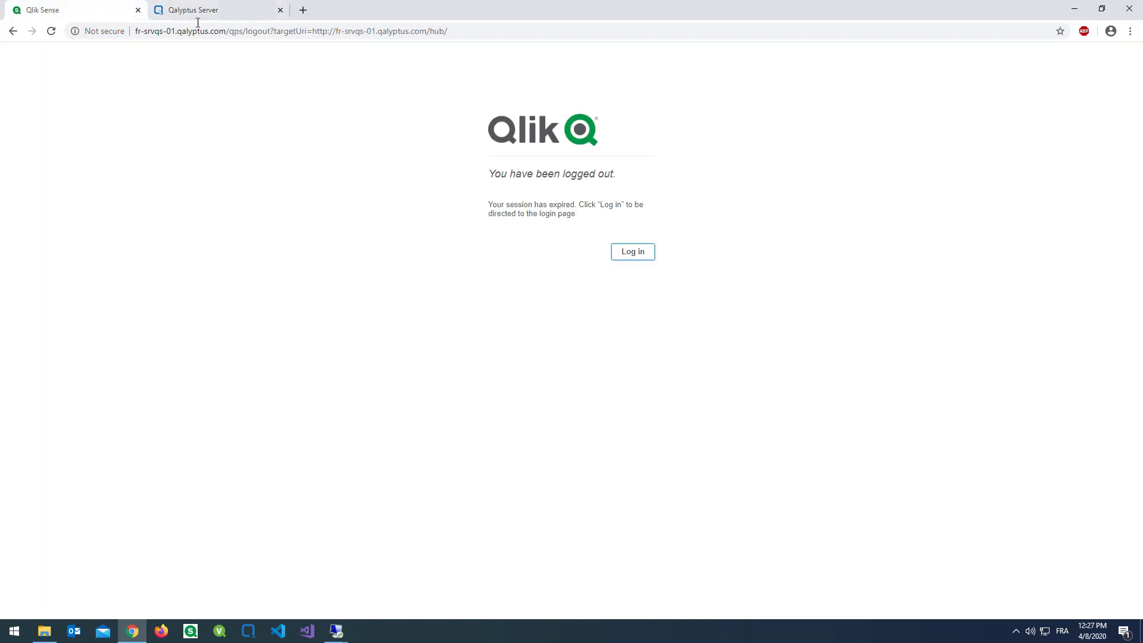
pyautogui.moveTo(225, 31); pyautogui.dragTo(140, 31)
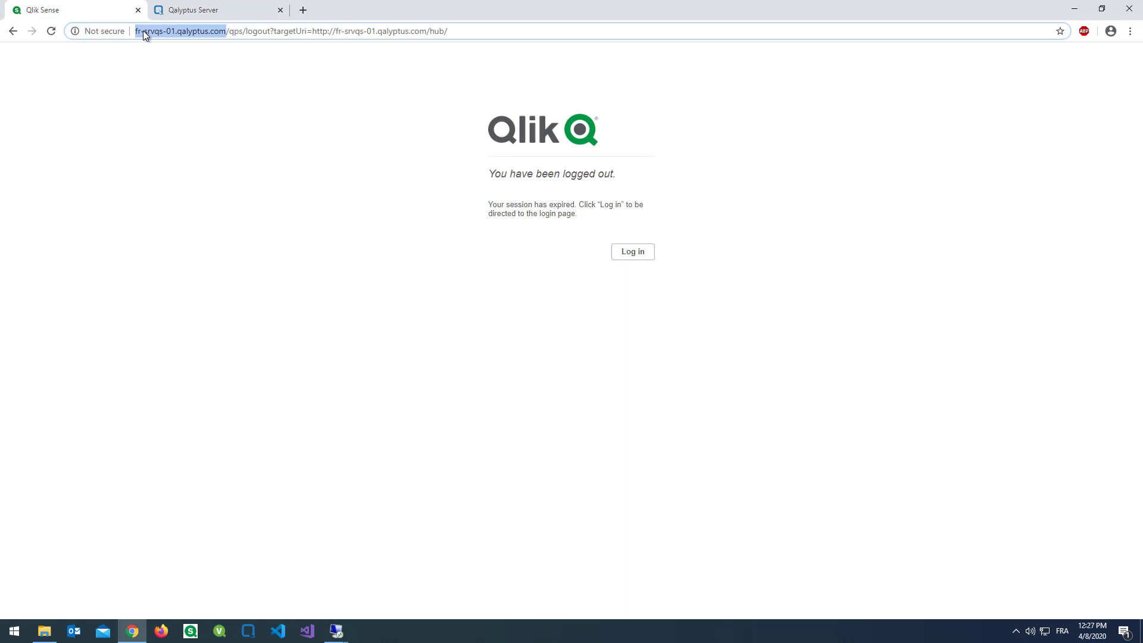
pyautogui.rightClick(149, 33)
pyautogui.click(178, 97)
pyautogui.click(197, 10)
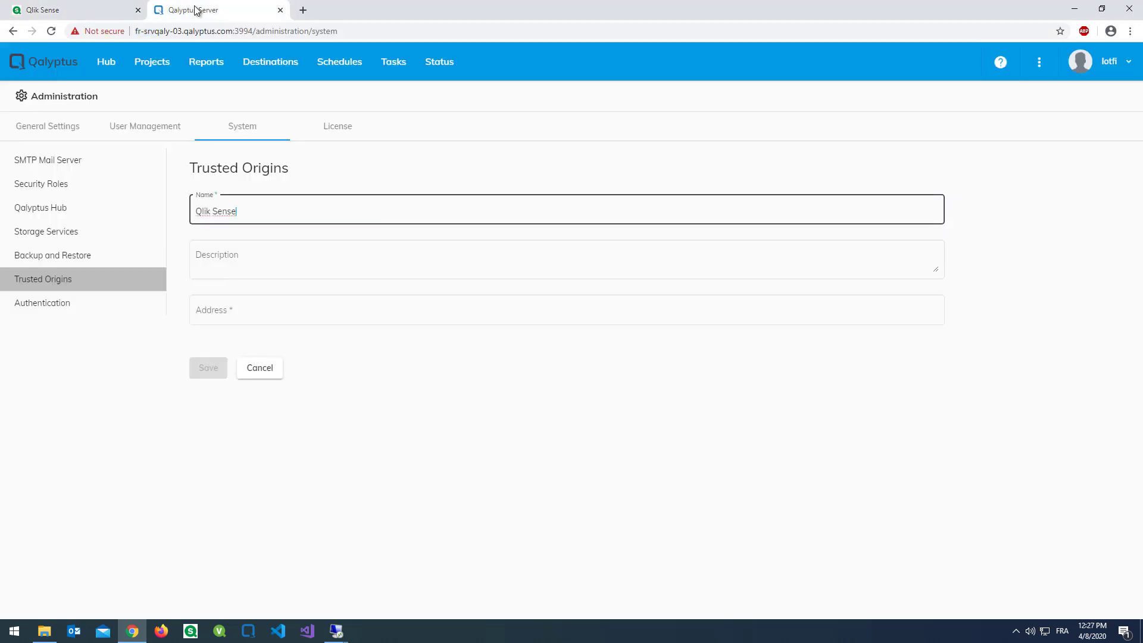
pyautogui.click(265, 308)
pyautogui.rightClick(256, 312)
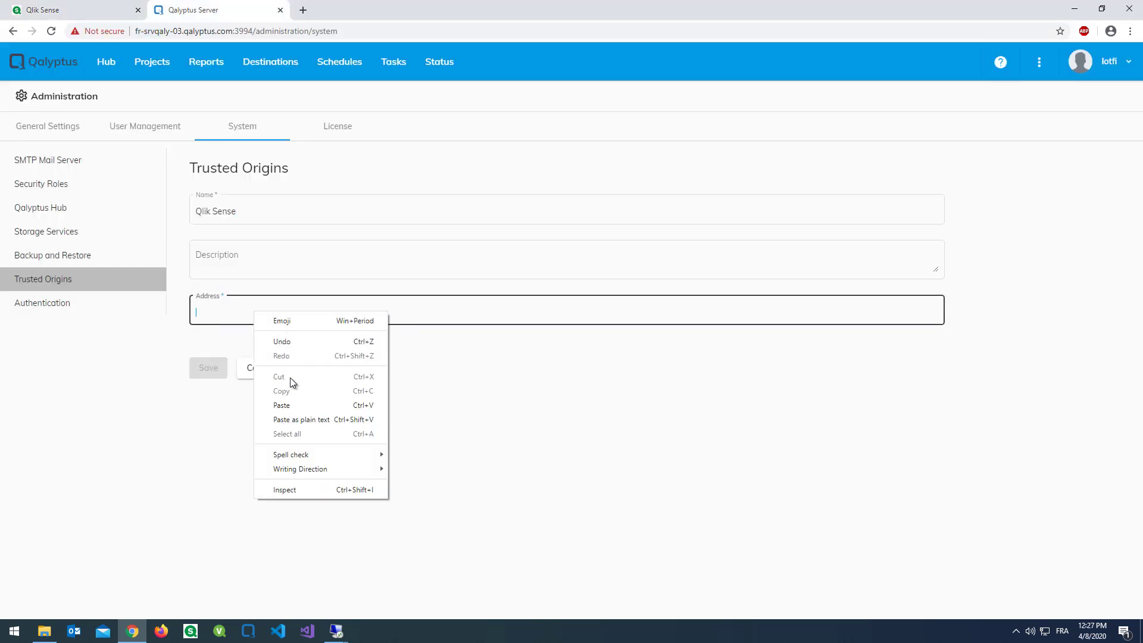
pyautogui.click(282, 405)
pyautogui.press('BackSpace')
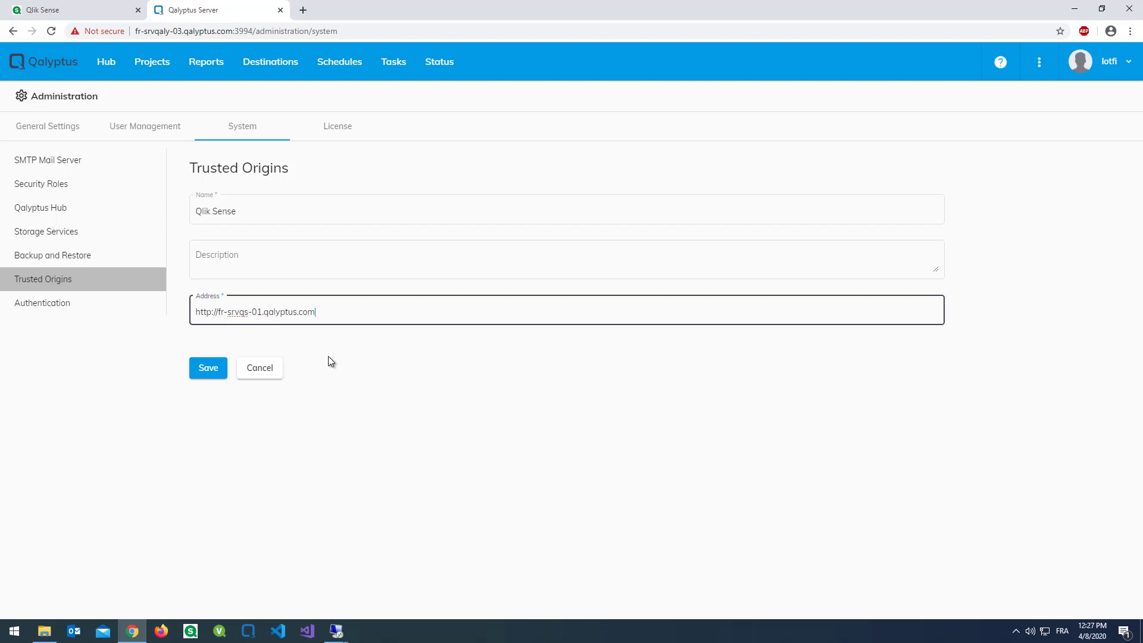
pyautogui.click(214, 368)
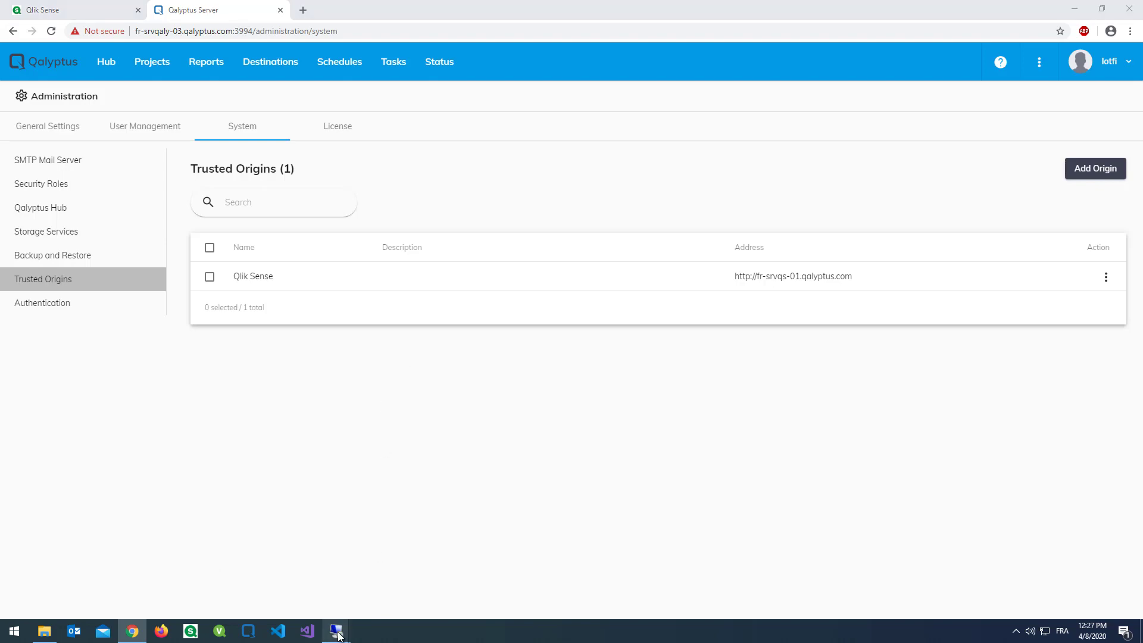
# - Check qalyptus-notify.zip in Explorer, then open the Qlik Management Console in Firefox
pyautogui.moveTo(336, 630)
pyautogui.click(291, 572)
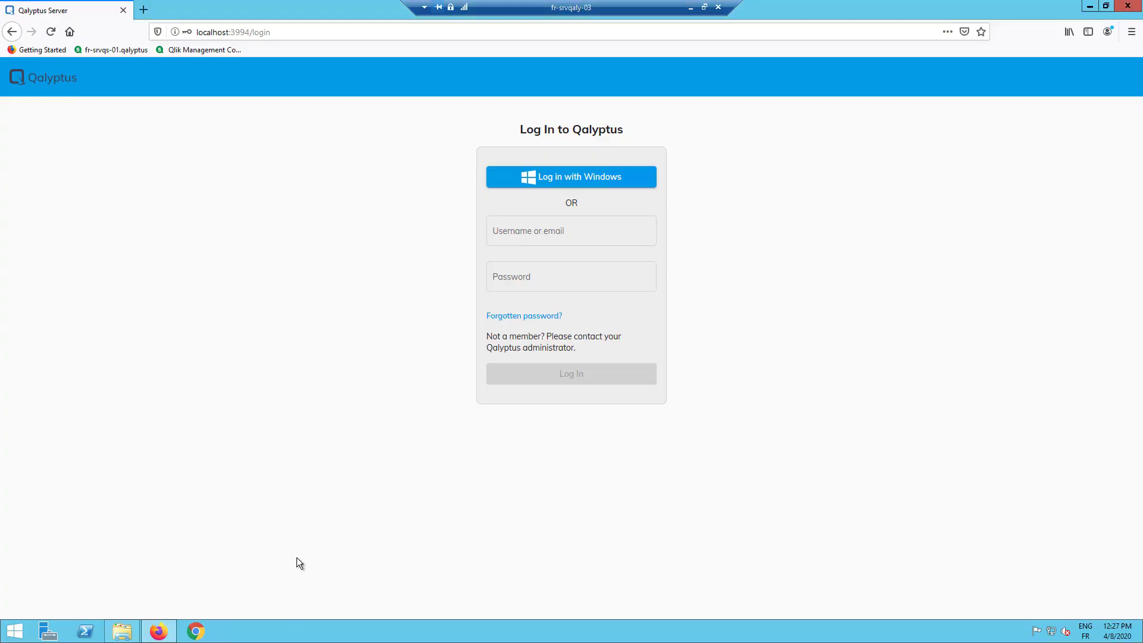
pyautogui.click(1087, 10)
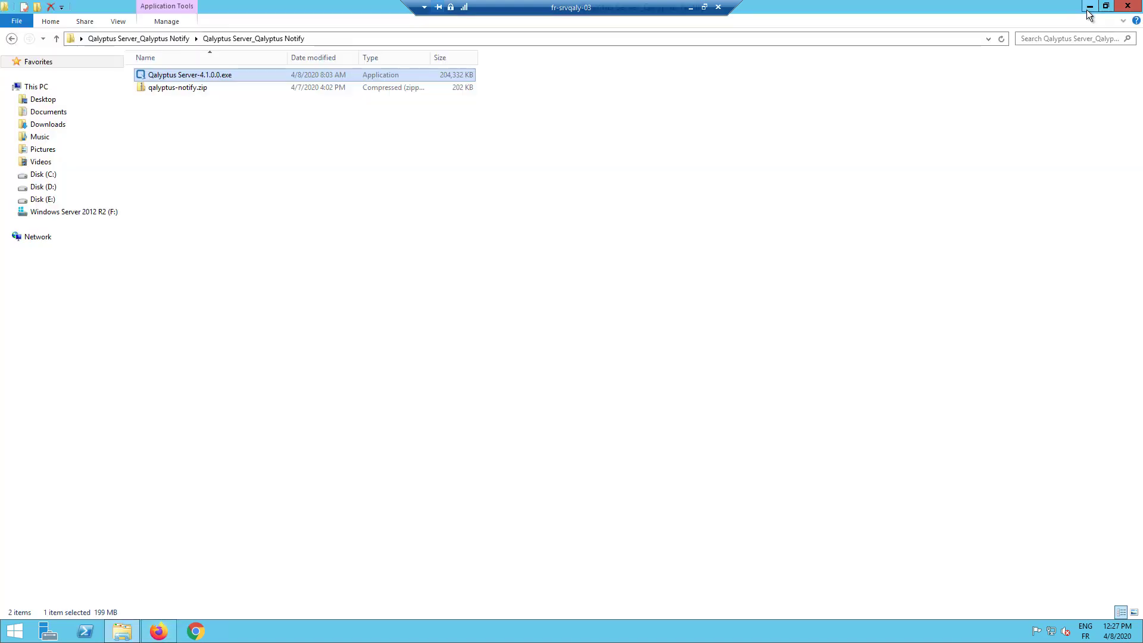
pyautogui.click(202, 138)
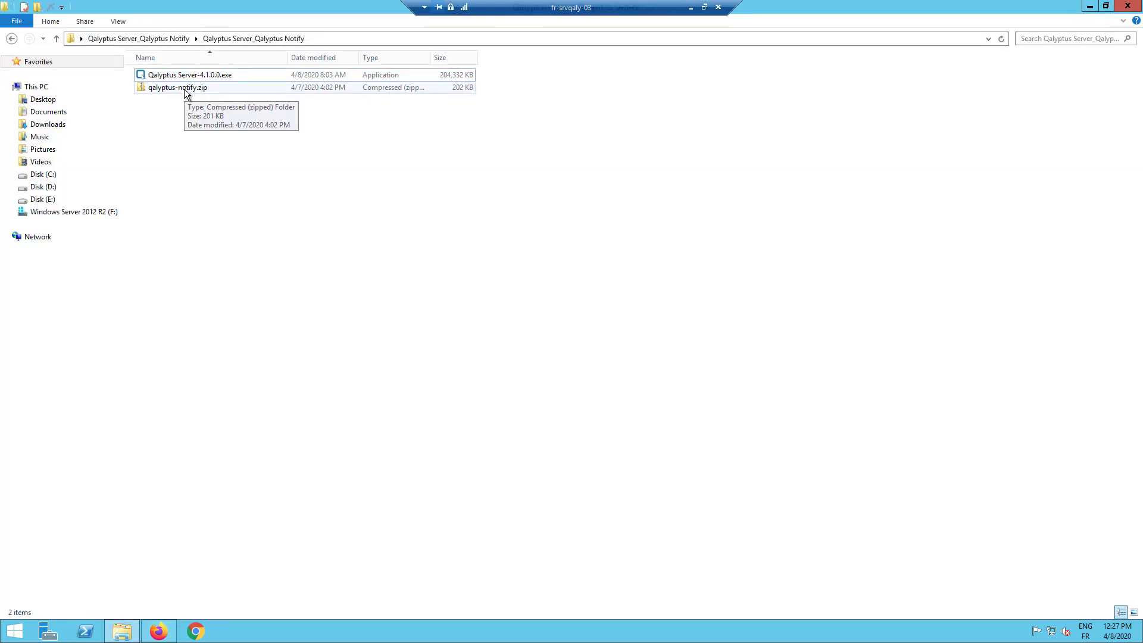
pyautogui.moveTo(158, 637)
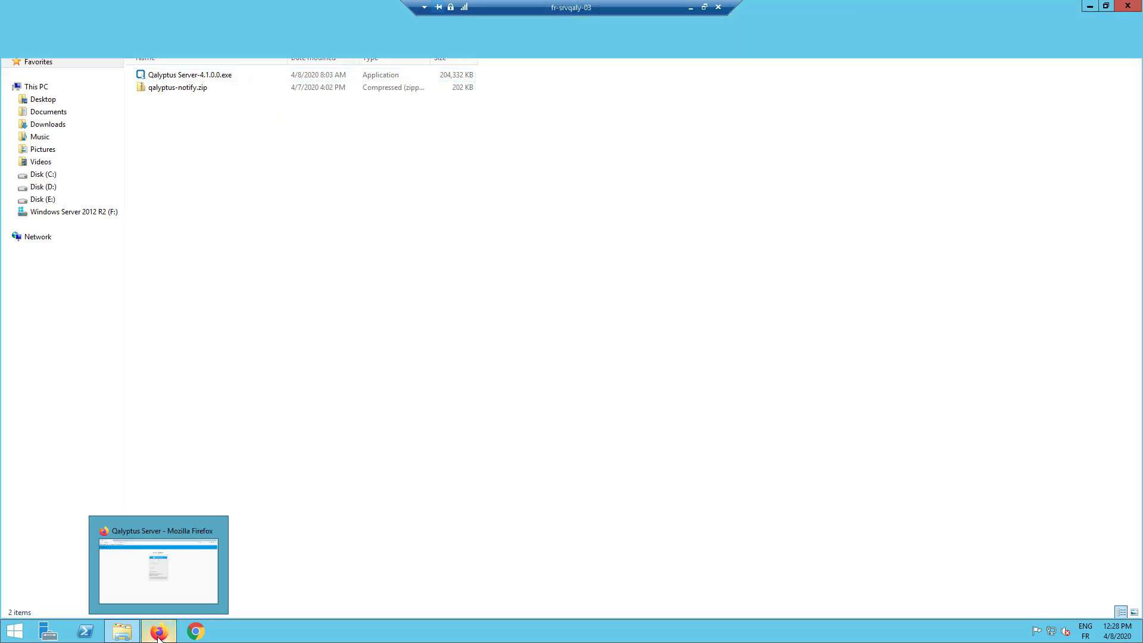
pyautogui.click(158, 565)
pyautogui.click(144, 8)
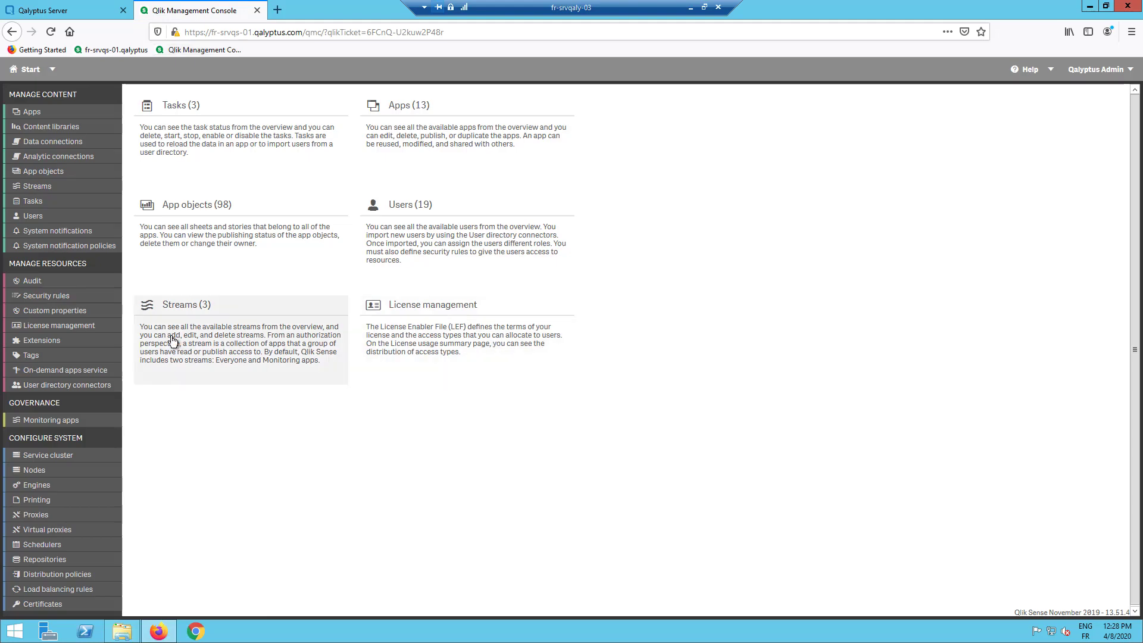
# - Import qalyptus-notify.zip under Extensions, then return to the local Qlik Sense tab
pyautogui.click(38, 337)
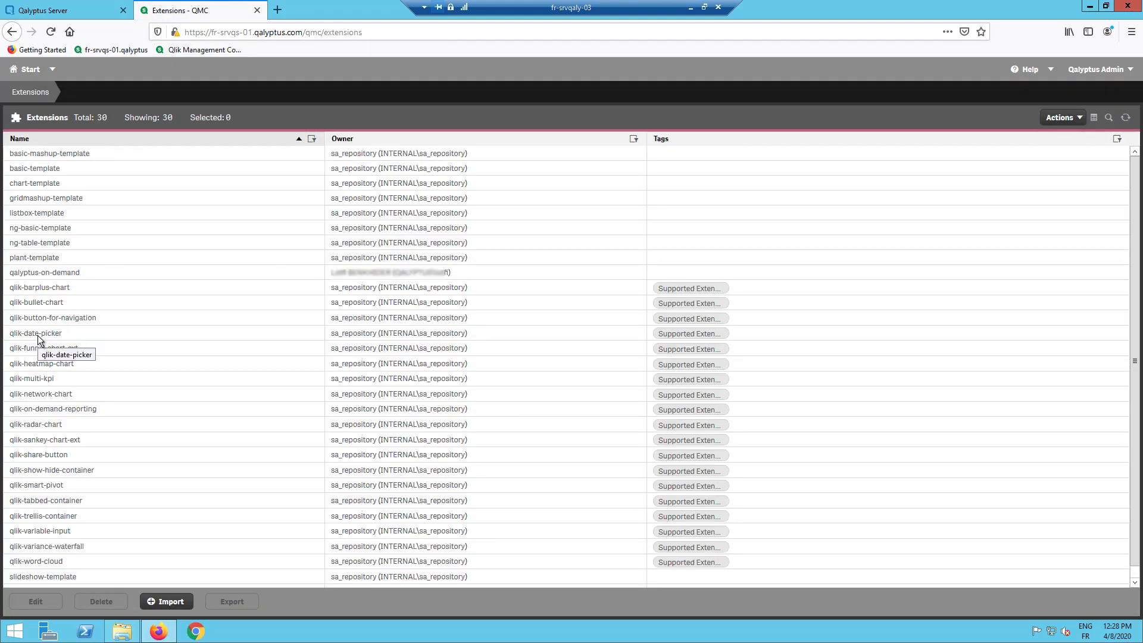
pyautogui.click(166, 602)
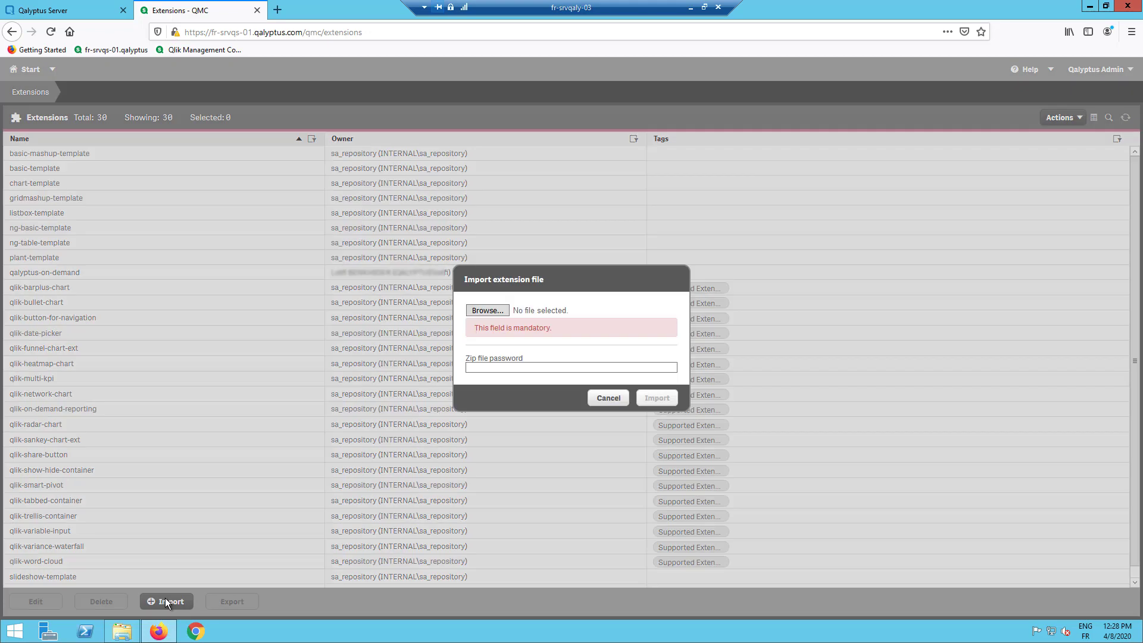
pyautogui.click(502, 314)
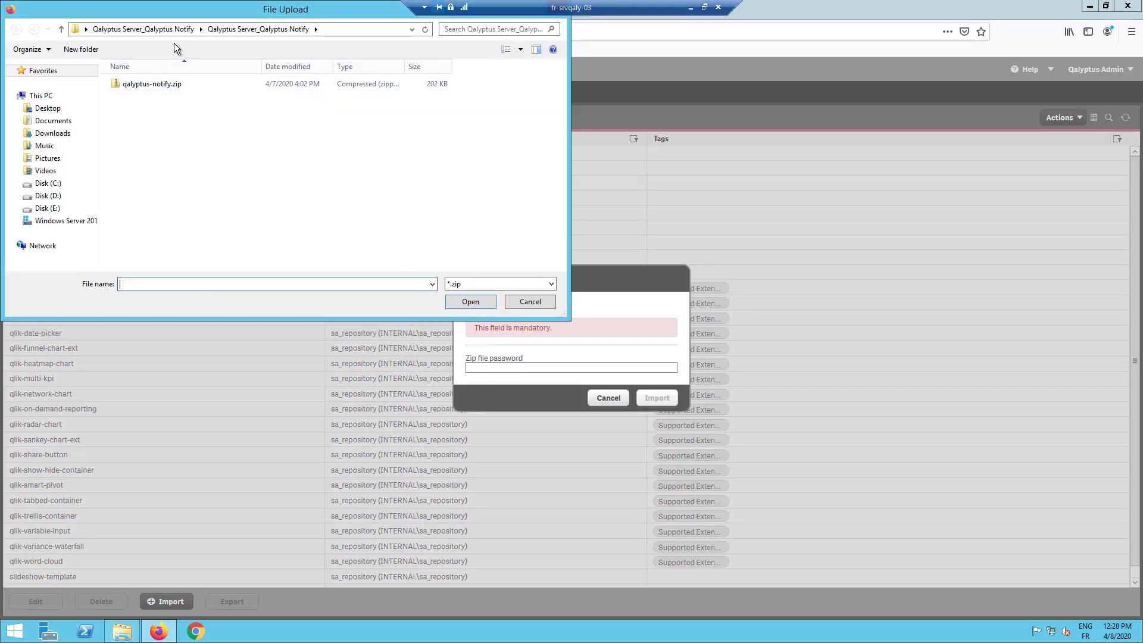
pyautogui.click(161, 89)
pyautogui.click(479, 302)
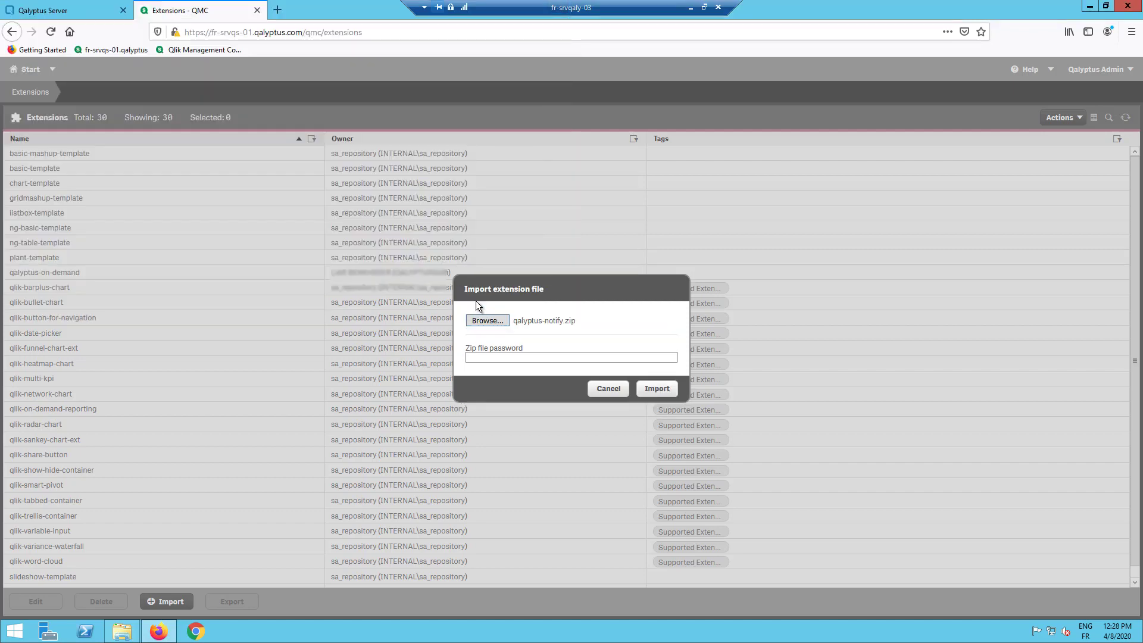
pyautogui.click(657, 388)
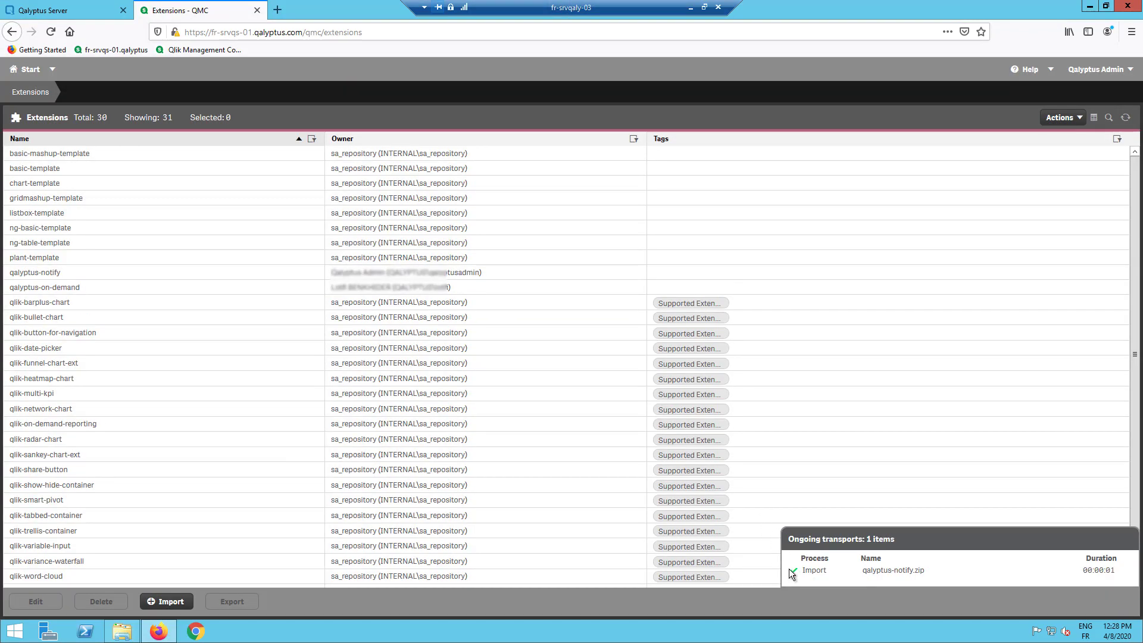
pyautogui.click(690, 12)
pyautogui.click(92, 10)
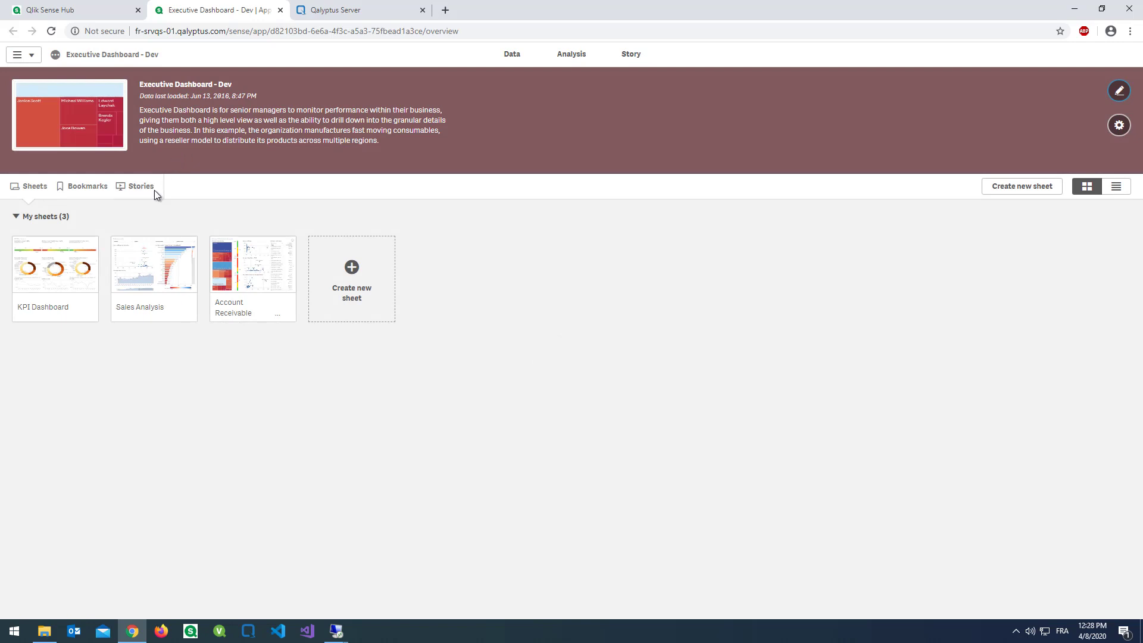
# - Edit the Sales Analysis sheet and drag Qalyptus Notify from Extensions to its top-left corner
pyautogui.click(148, 263)
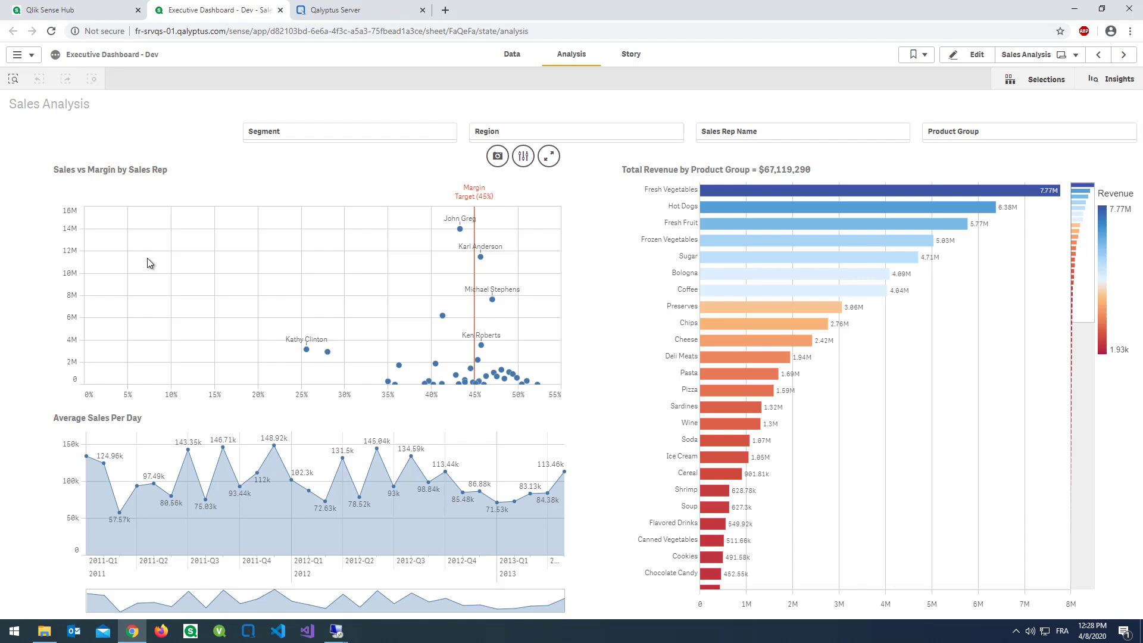
pyautogui.click(970, 55)
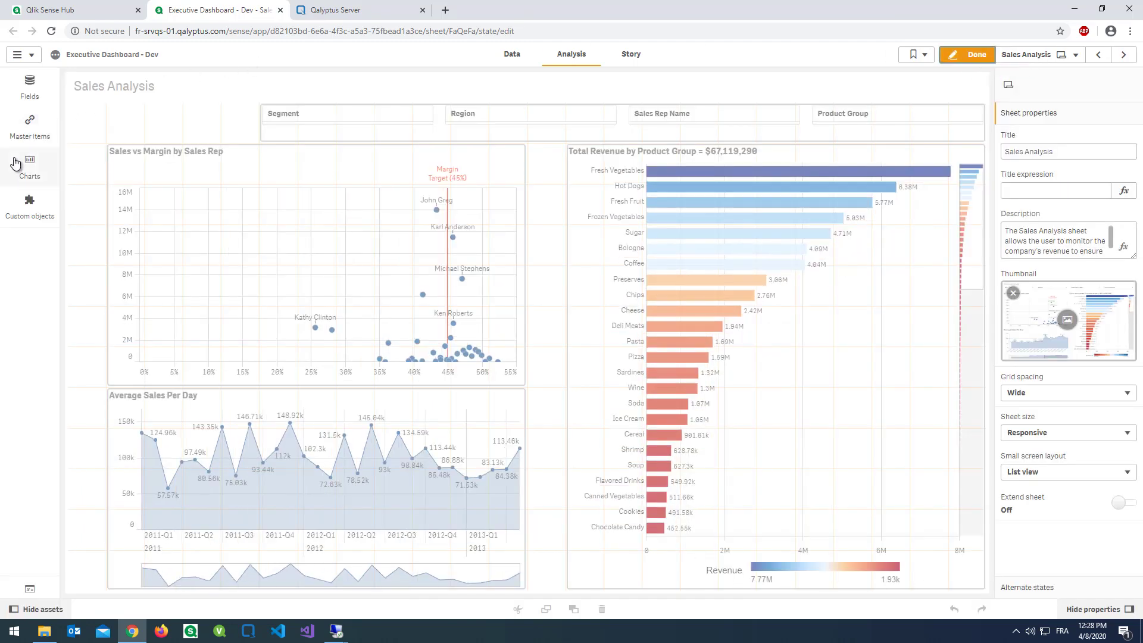
pyautogui.click(28, 205)
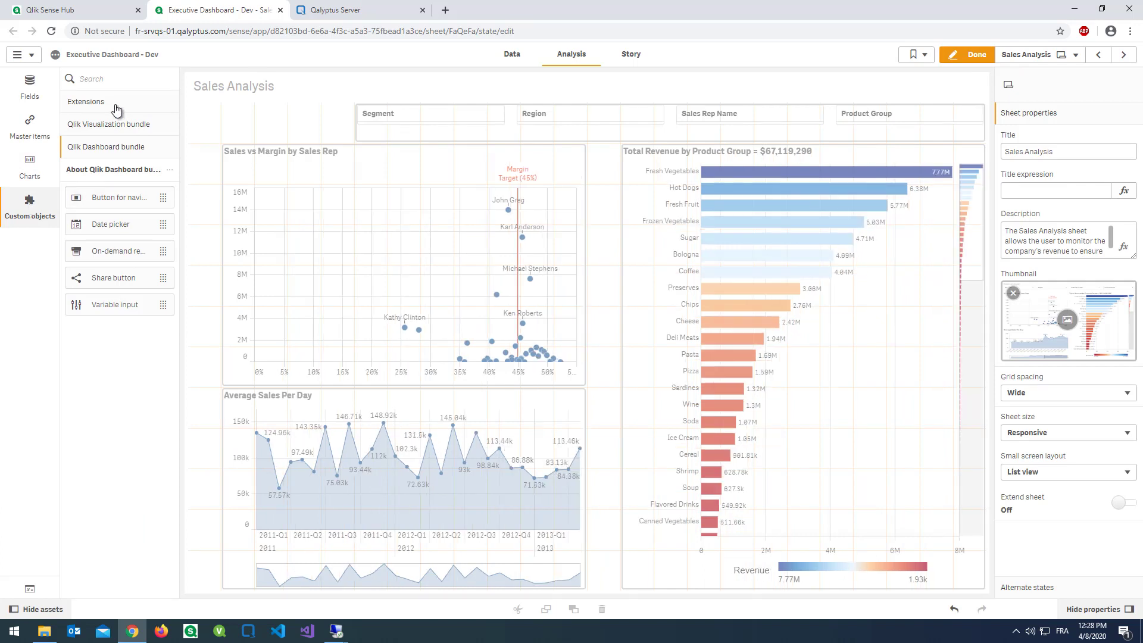
pyautogui.click(115, 106)
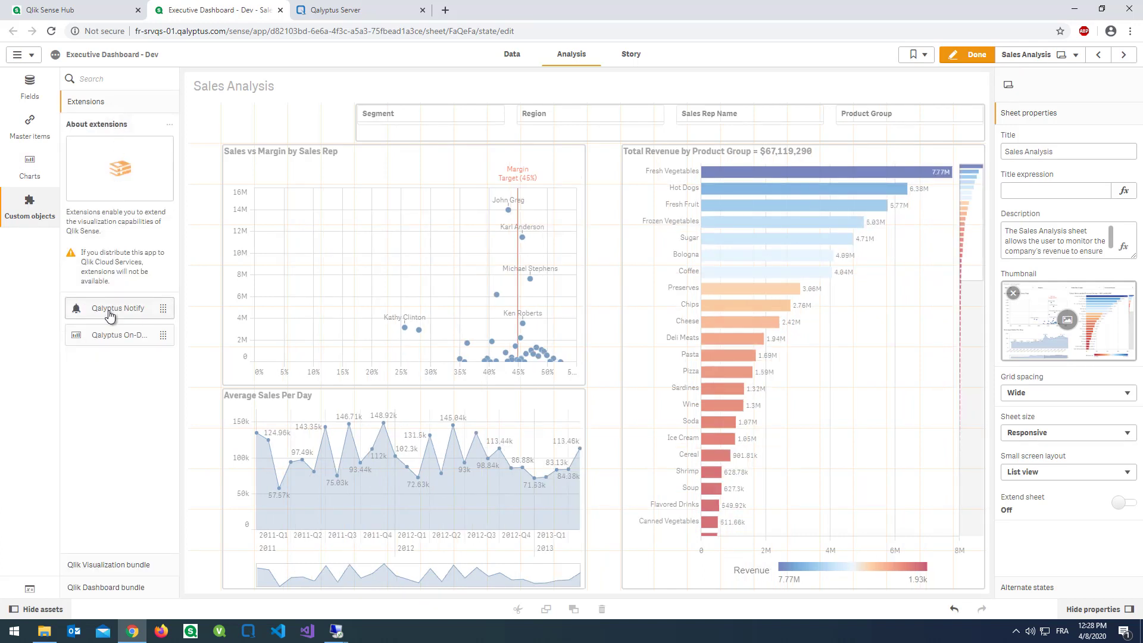
pyautogui.moveTo(109, 315); pyautogui.dragTo(295, 121)
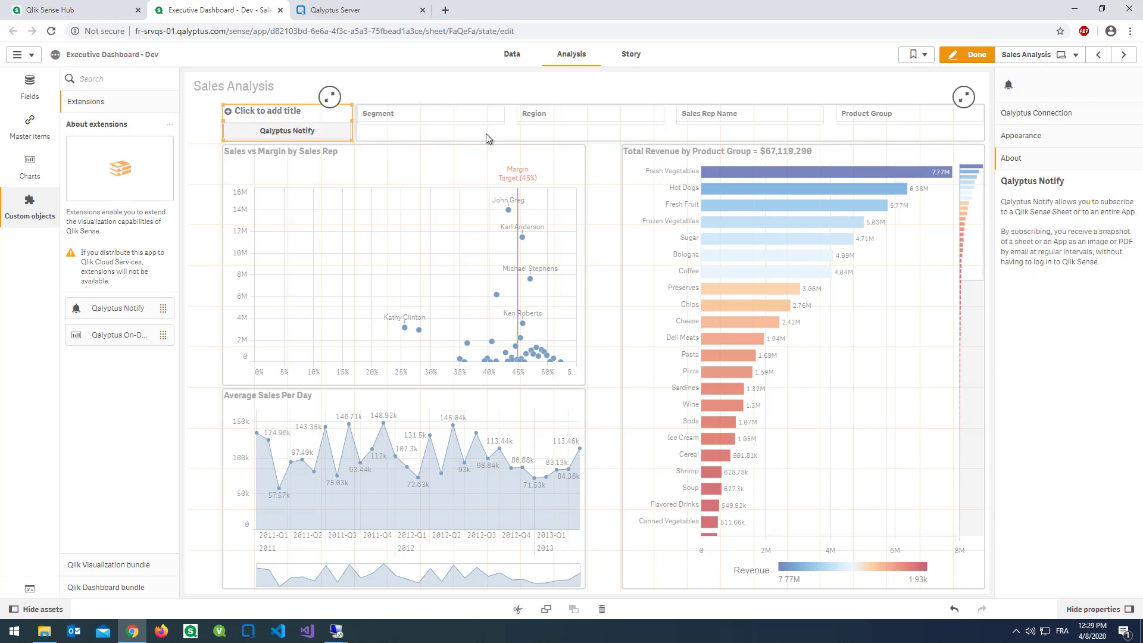
# - Turn off Show titles for the Qalyptus Notify object
pyautogui.click(1038, 138)
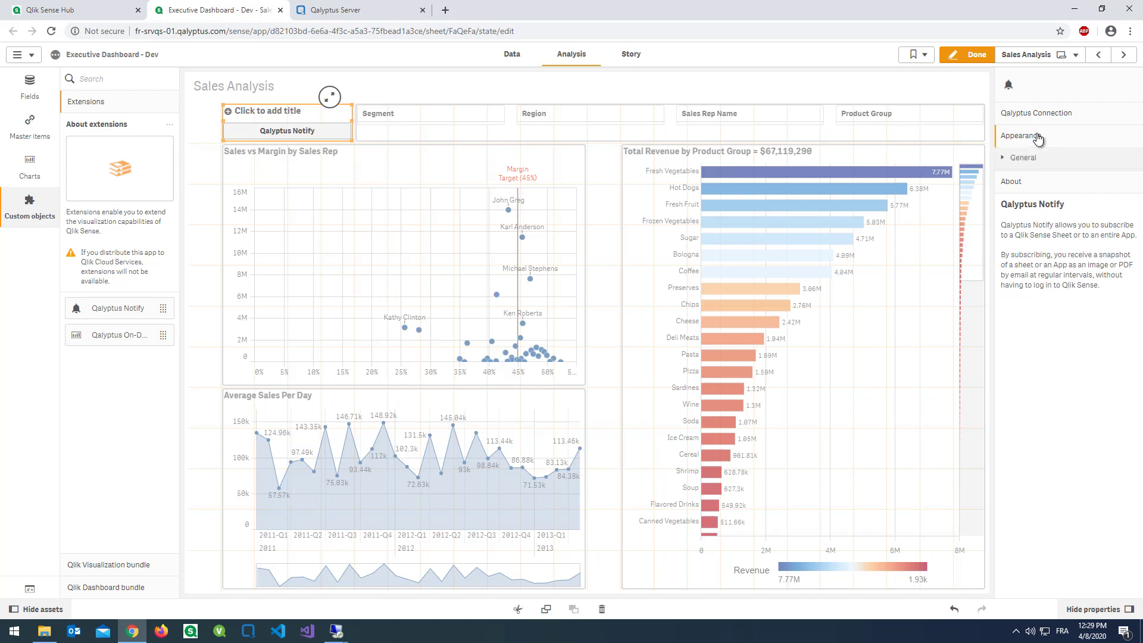
pyautogui.click(1077, 158)
pyautogui.click(1119, 188)
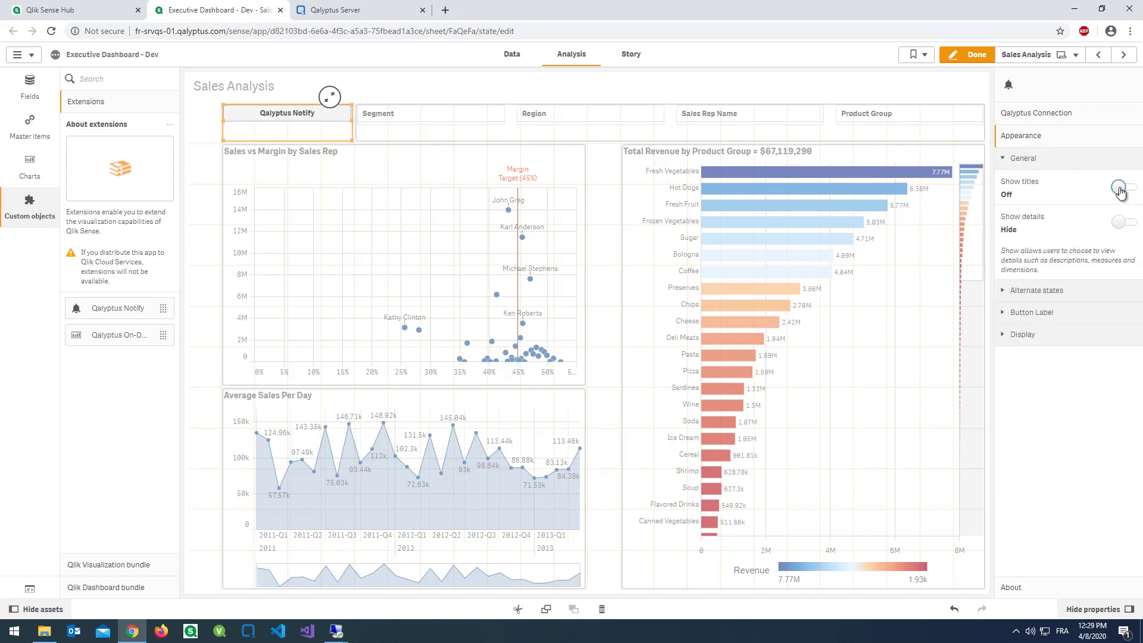
# - Copy the Qalyptus Server host and port from the Qalyptus Server tab's address bar
pyautogui.click(1083, 119)
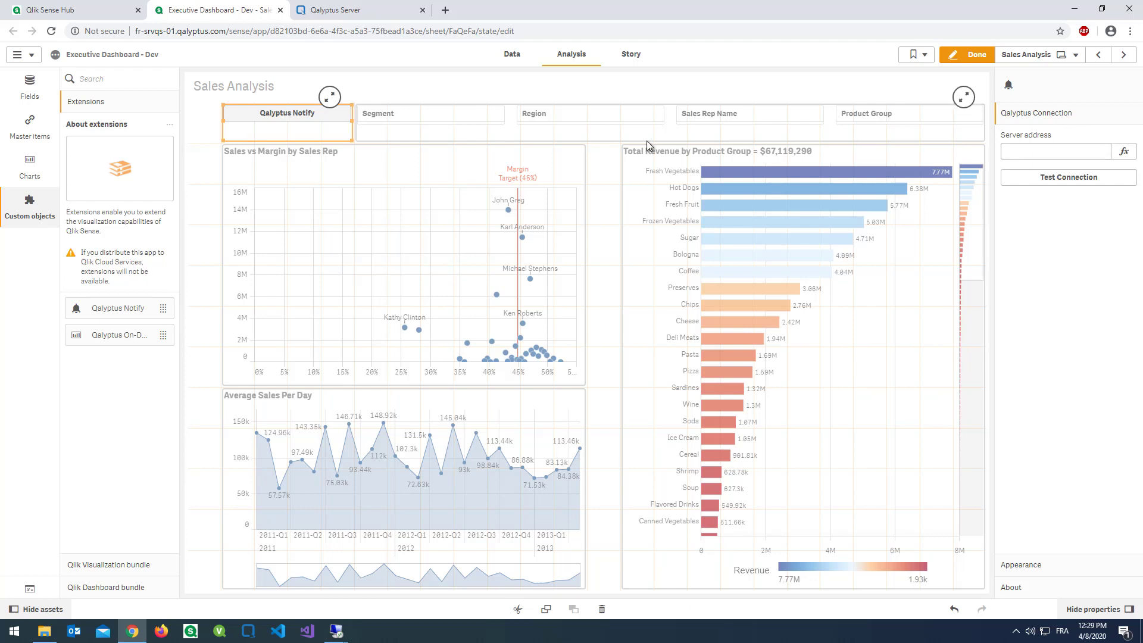
pyautogui.click(357, 9)
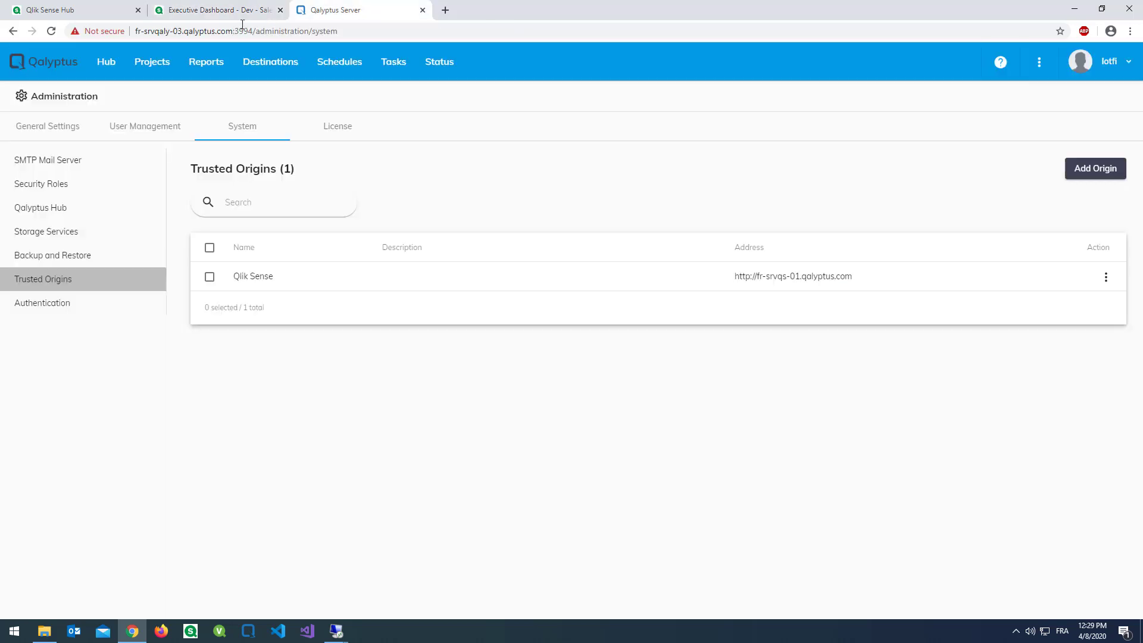
pyautogui.moveTo(253, 31); pyautogui.dragTo(141, 34)
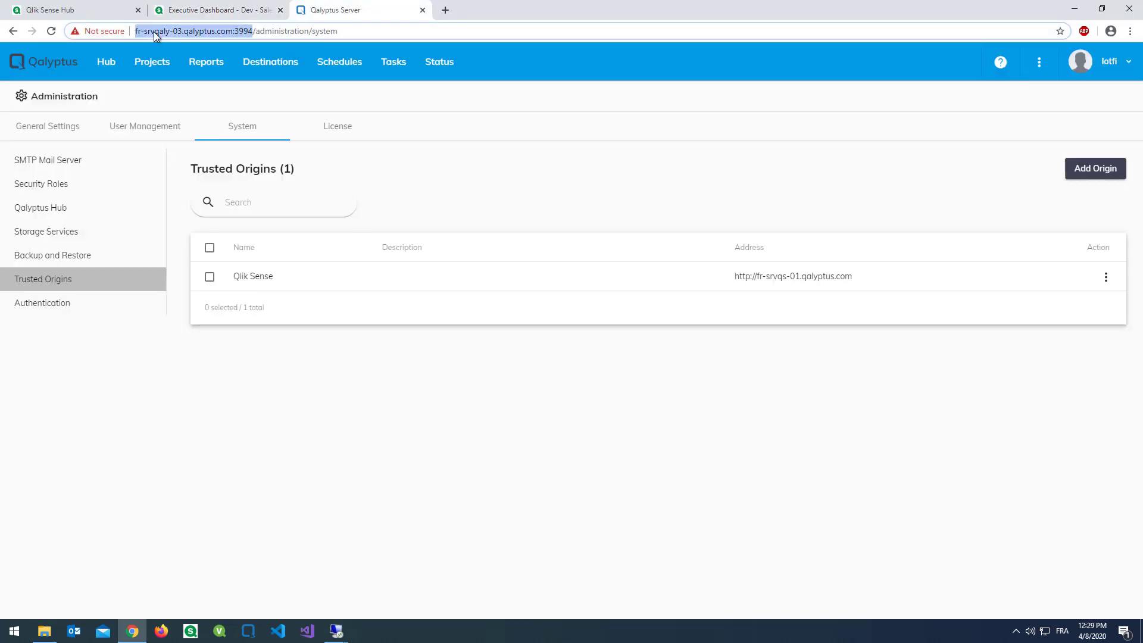
pyautogui.rightClick(154, 35)
pyautogui.click(181, 97)
pyautogui.click(113, 10)
# - Paste the fr-srvqaly-03:3994 address without trailing slash as Server address and test the connection successfully
pyautogui.click(212, 10)
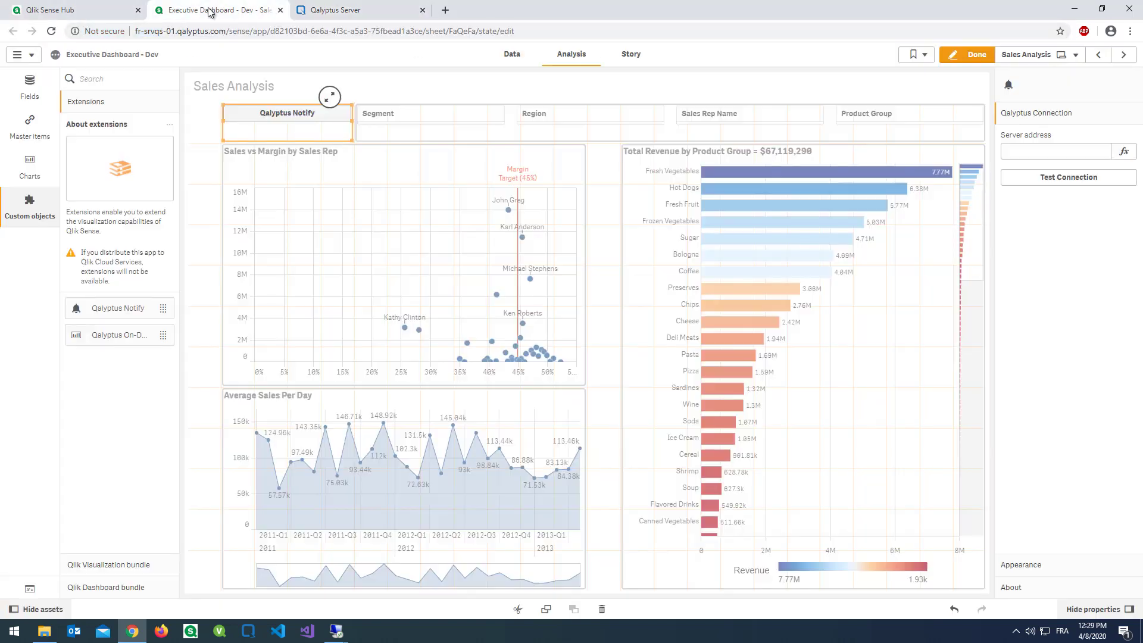
pyautogui.click(1035, 151)
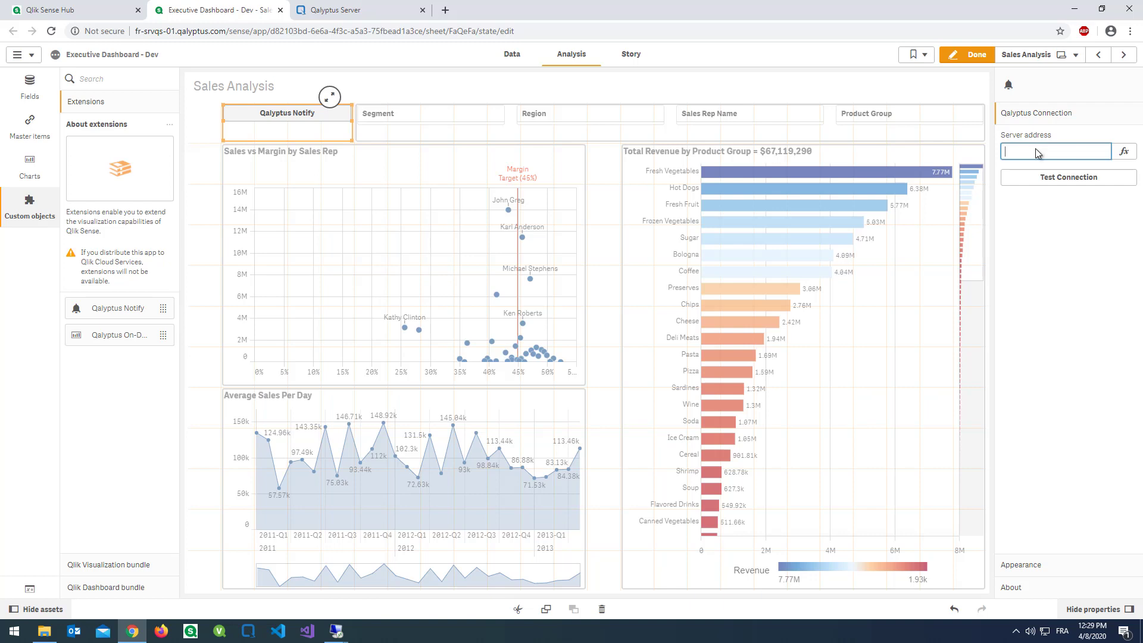
pyautogui.rightClick(1036, 153)
pyautogui.click(1049, 243)
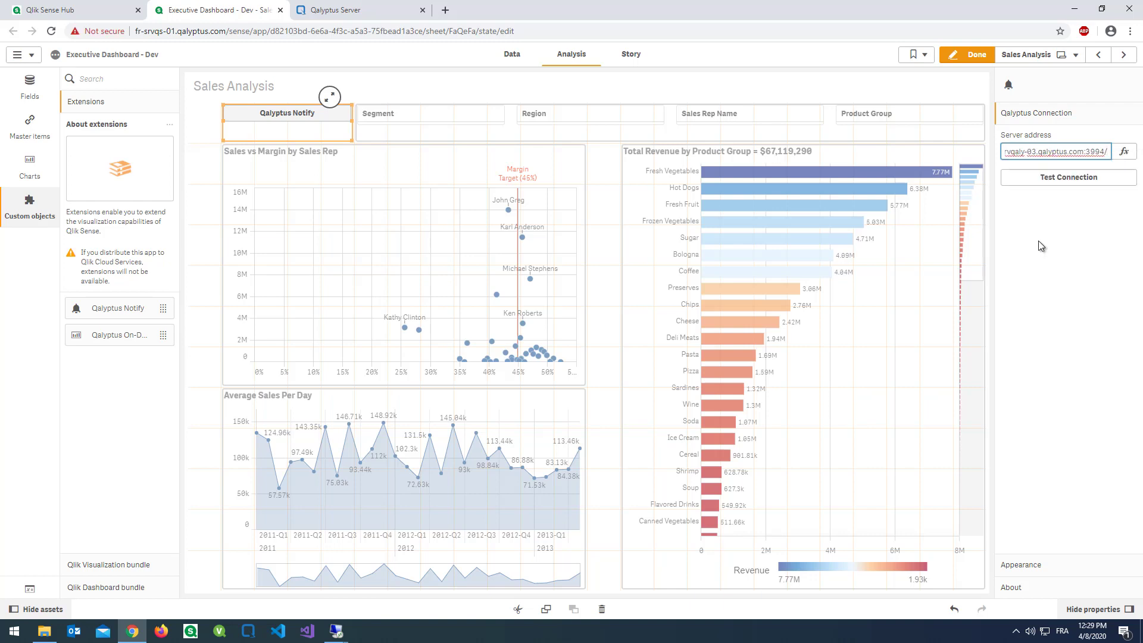
pyautogui.press('BackSpace')
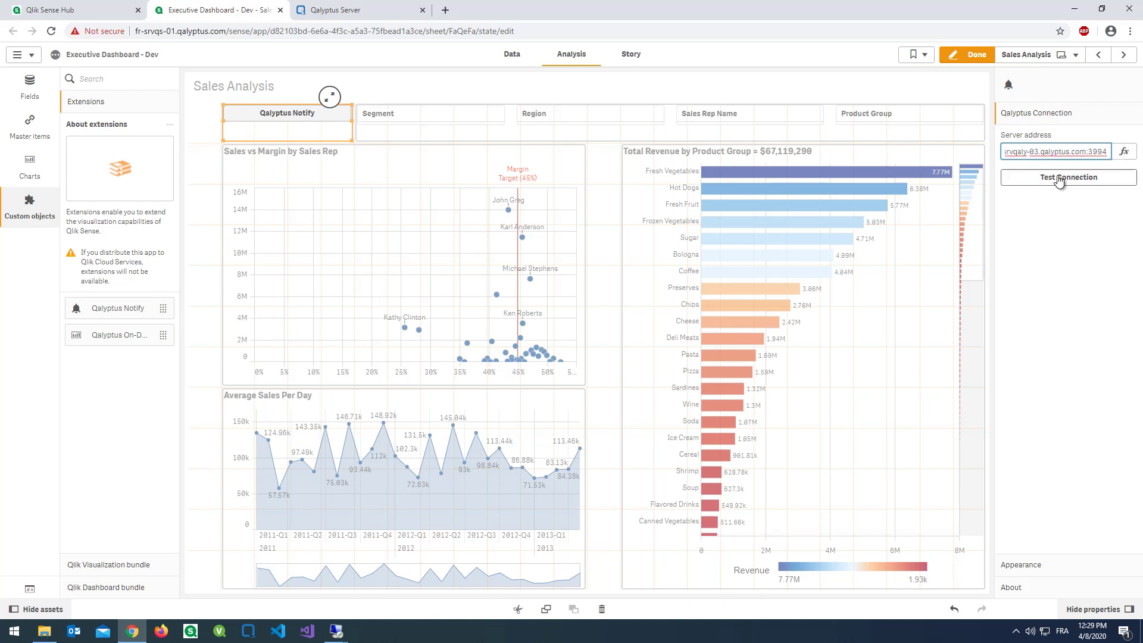
pyautogui.click(1058, 179)
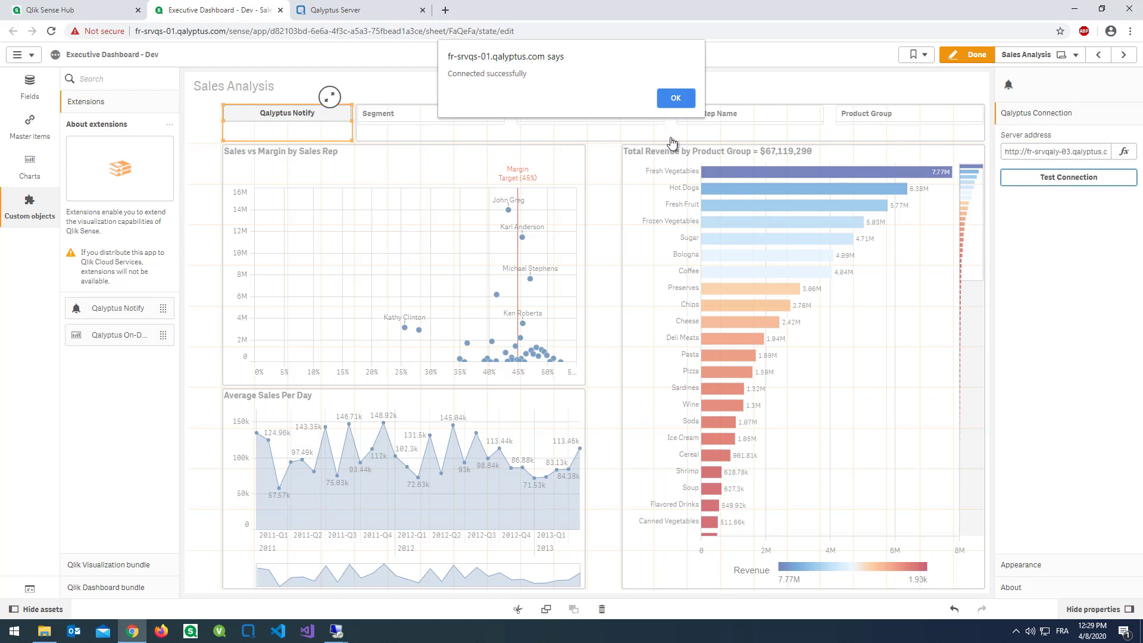
pyautogui.click(675, 100)
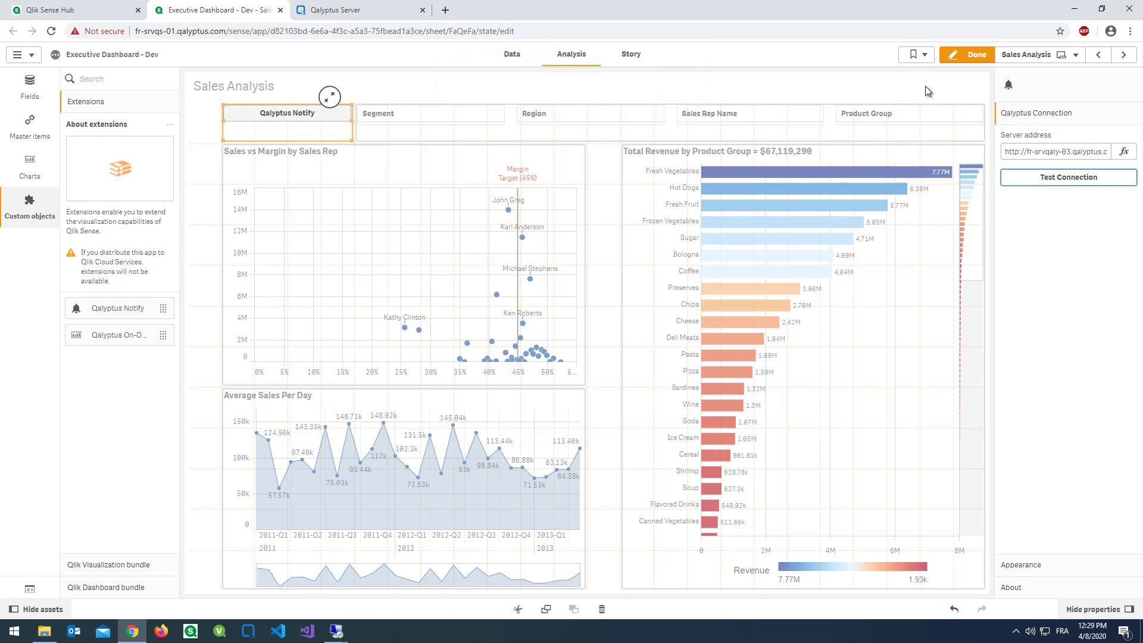
# - Leave edit mode and open the Qalyptus Notify button's empty Subscriptions dialog
pyautogui.click(966, 59)
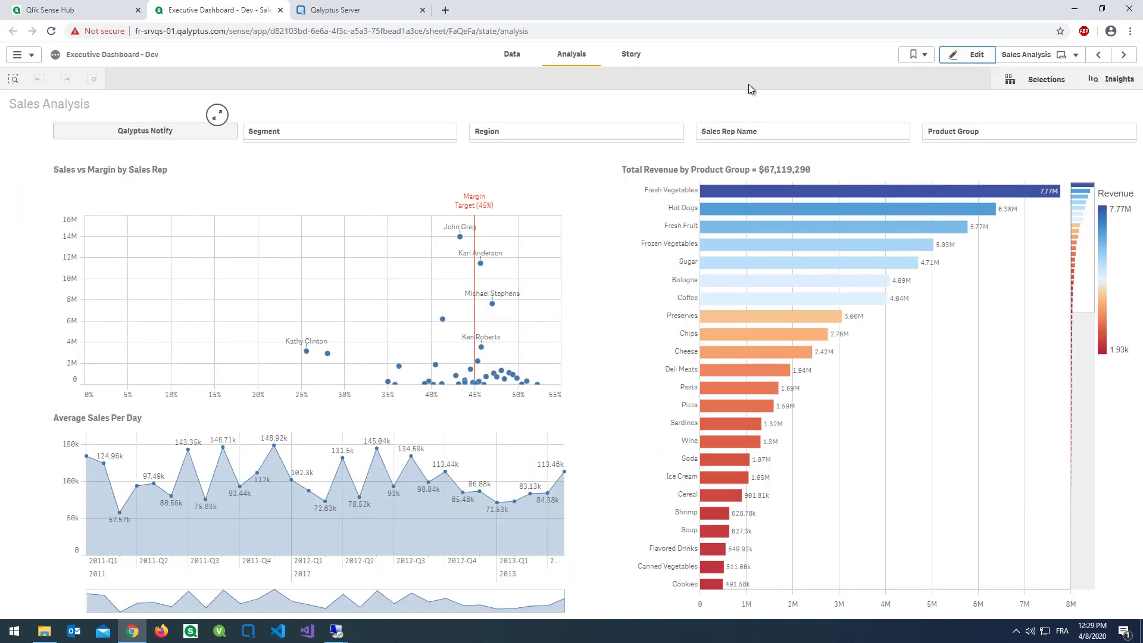
pyautogui.click(170, 131)
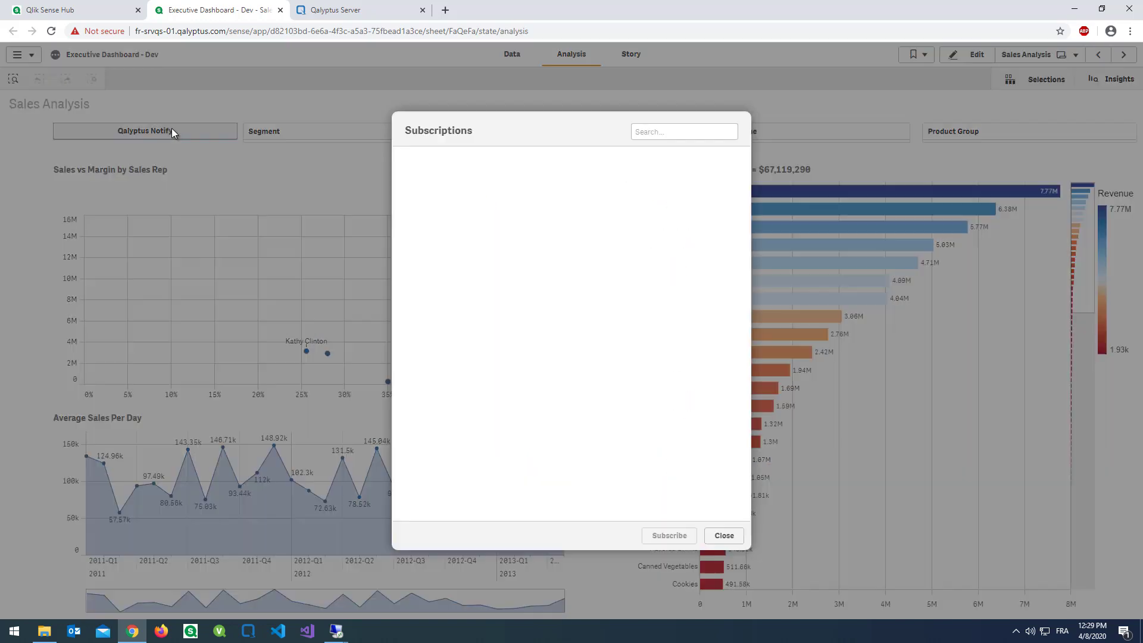